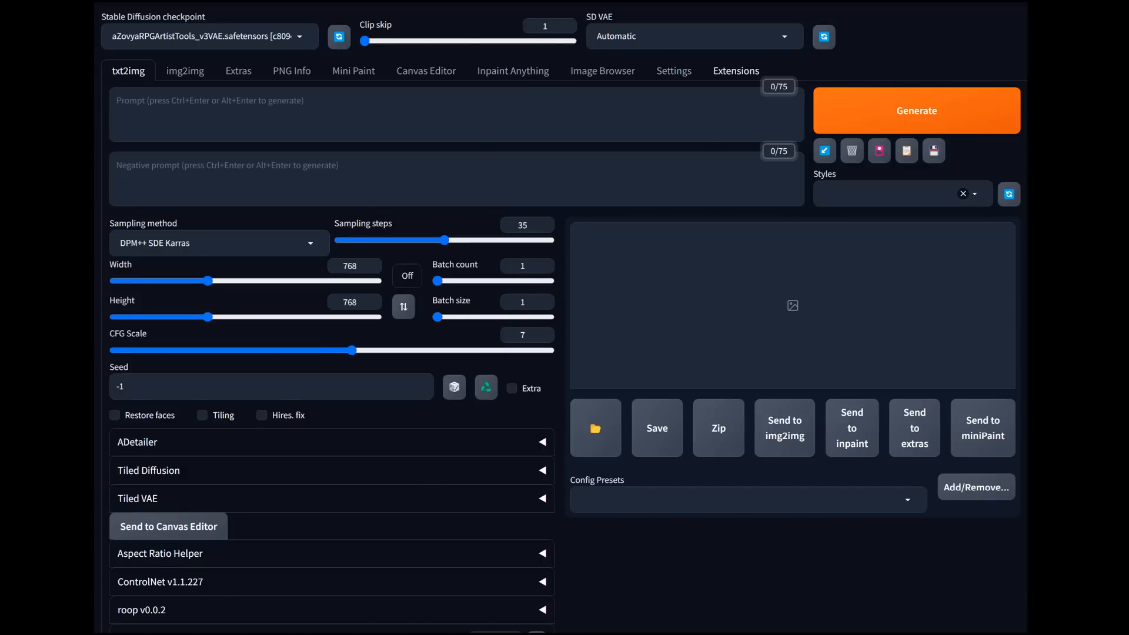
Step: Review the installed and available extensions, then return to text-to-image generation
{"action": "left_click", "coordinate": [735, 71]}
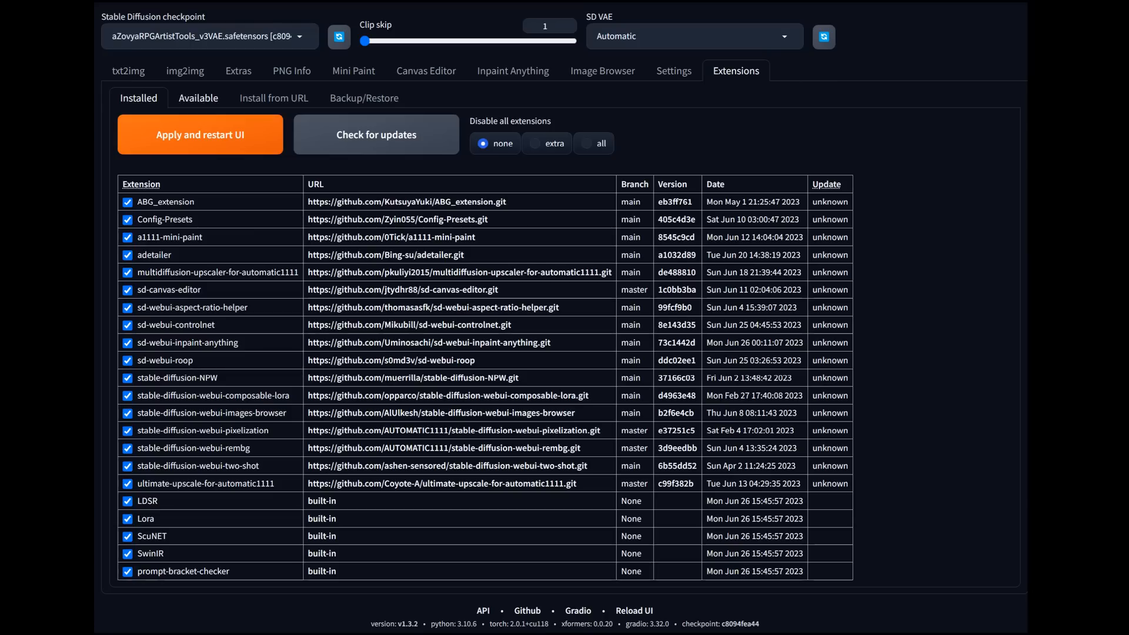
{"action": "left_click", "coordinate": [198, 98]}
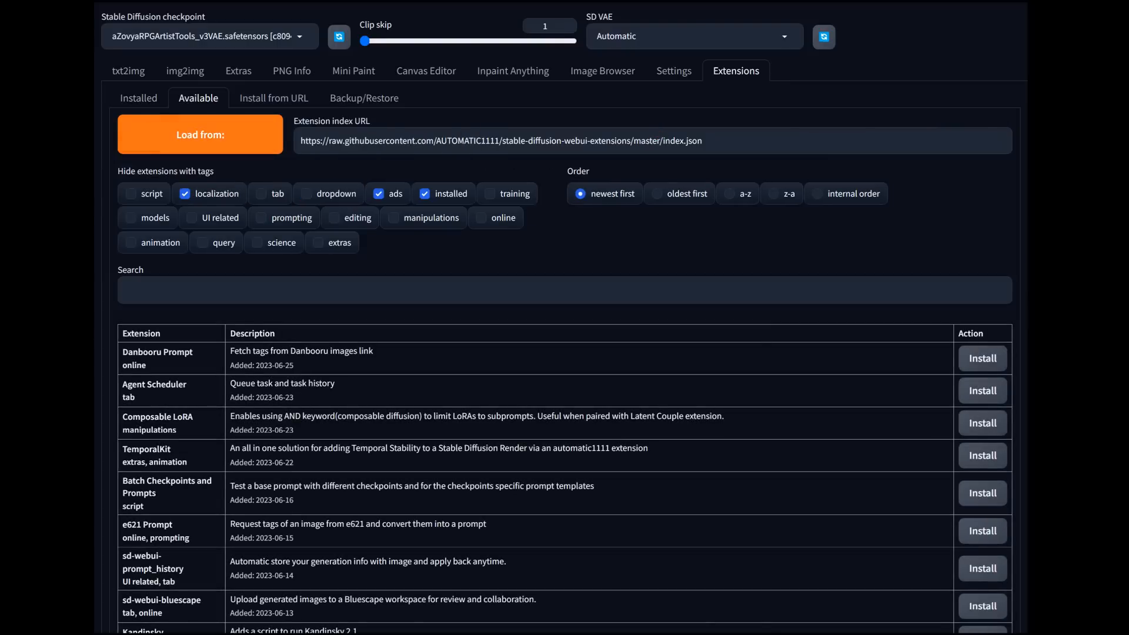
{"action": "left_click", "coordinate": [139, 99]}
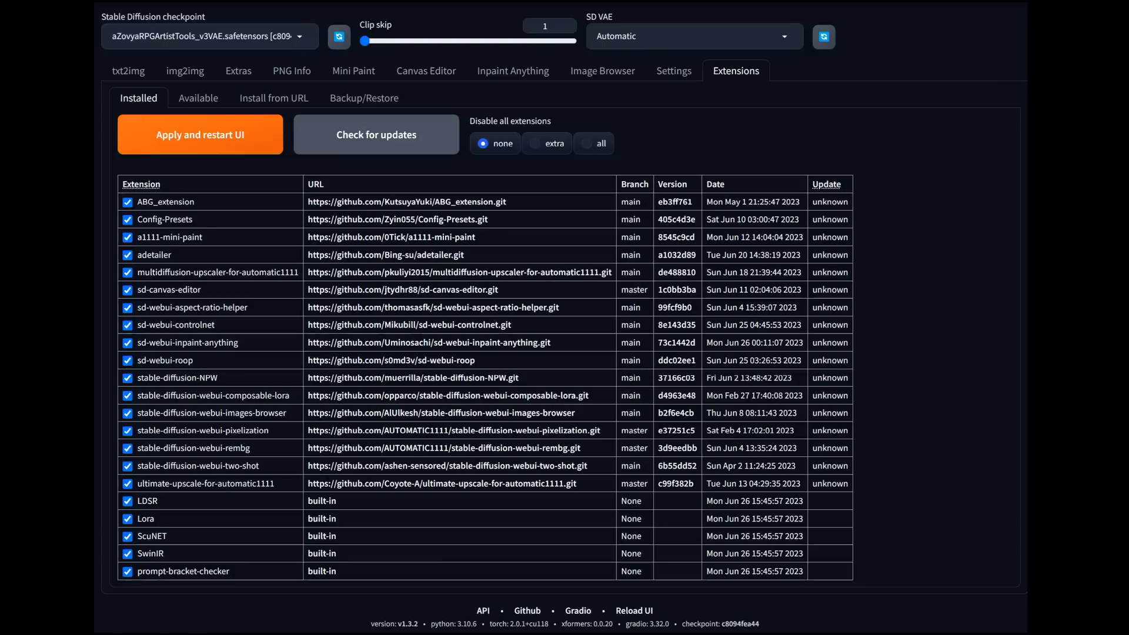
{"action": "left_click", "coordinate": [128, 71]}
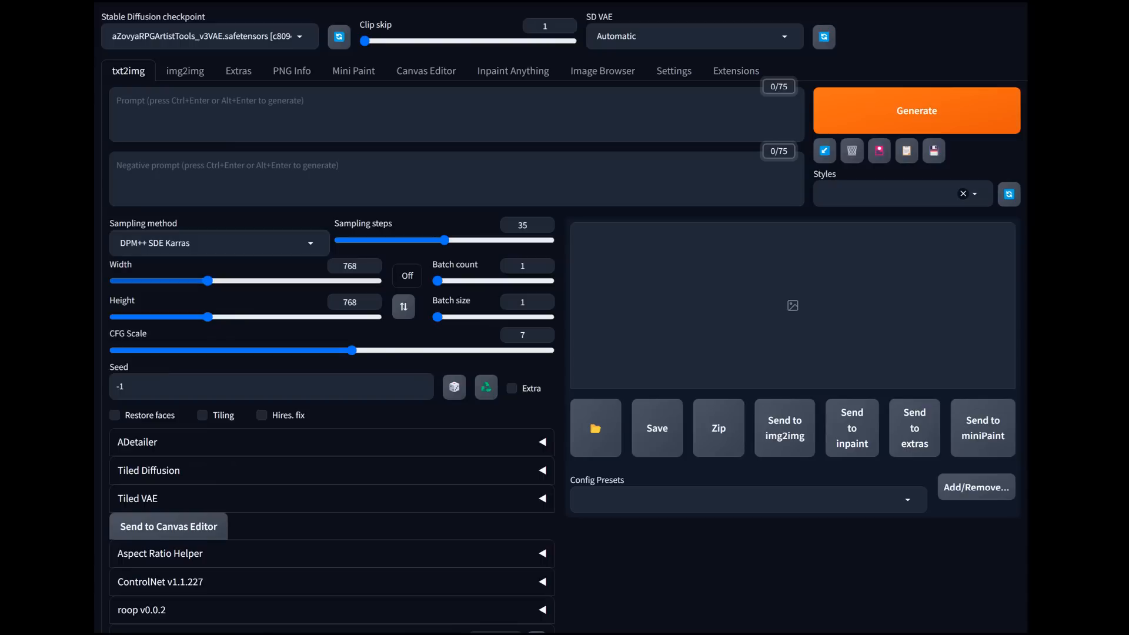
Step: Look over the ADetailer options in the text-to-image settings and collapse them again
{"action": "scroll", "coordinate": [559, 318], "scroll_direction": "down", "scroll_amount": 2}
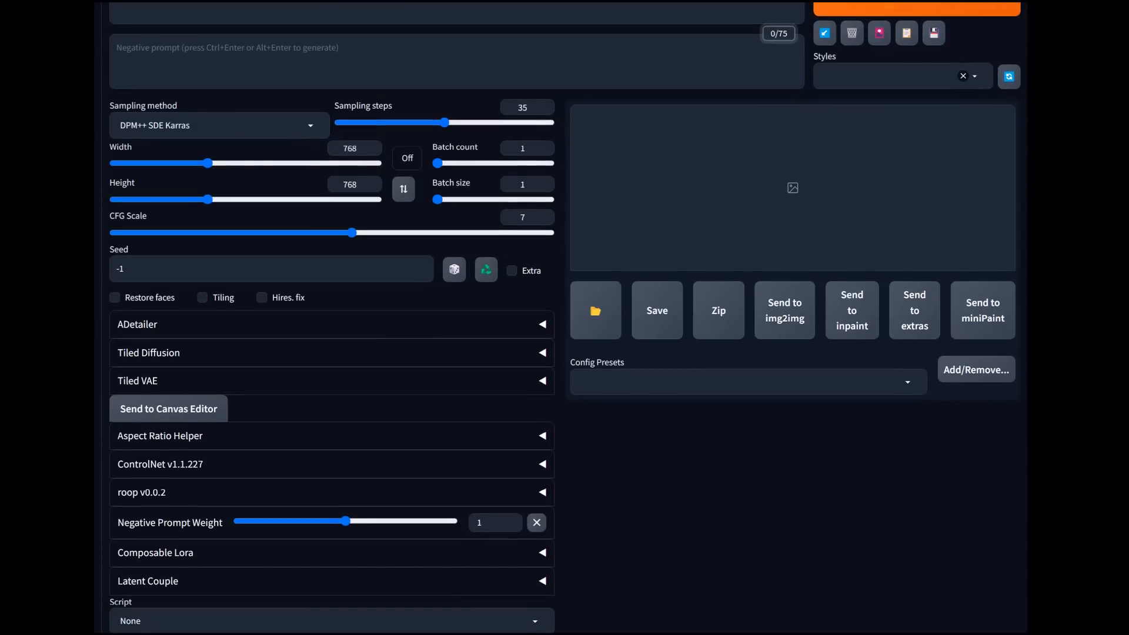
{"action": "left_click", "coordinate": [331, 324]}
{"action": "left_click", "coordinate": [332, 325]}
{"action": "left_click", "coordinate": [331, 325]}
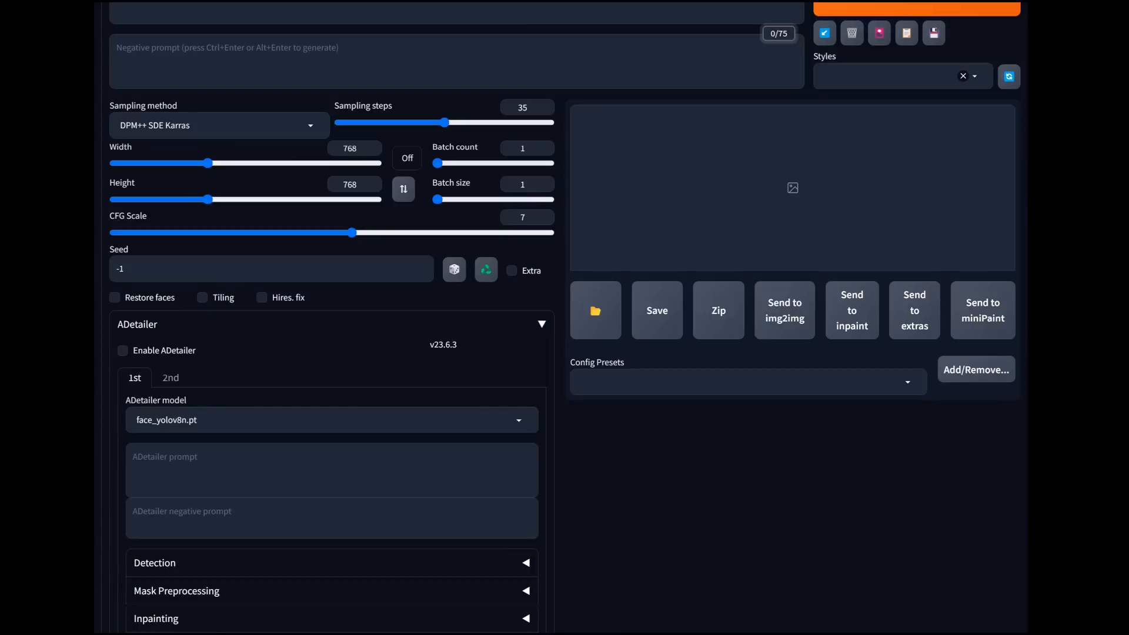
{"action": "left_click", "coordinate": [332, 325]}
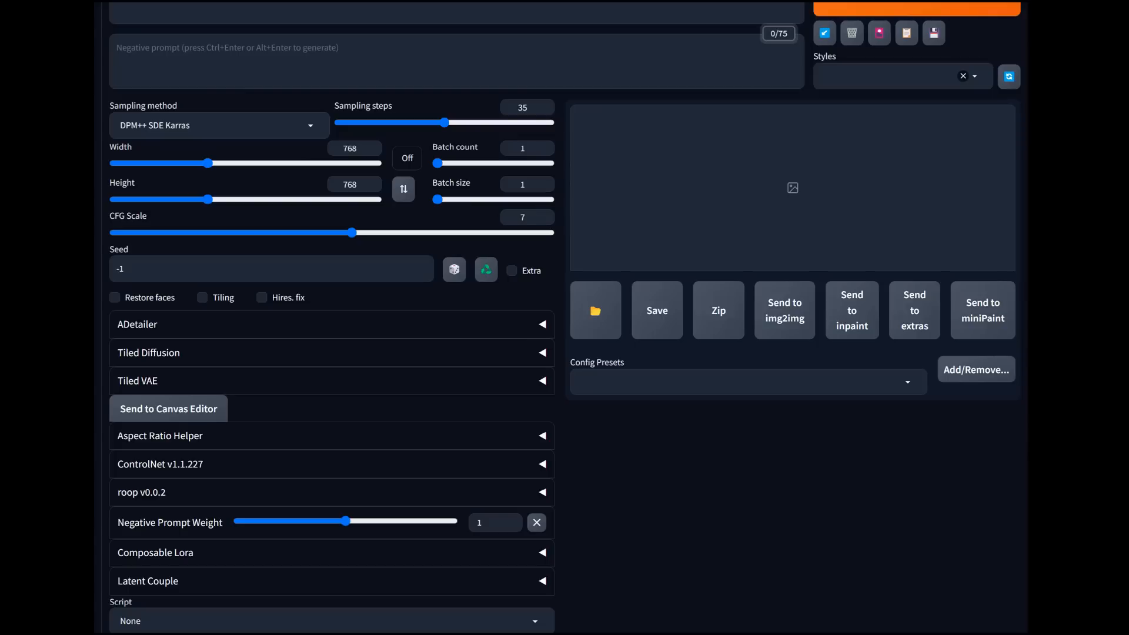
Step: Inspect the faces of the card figures in 00221-3357192063.png up close and put the image viewer away
{"action": "left_click_drag", "start_coordinate": [1117, 23], "coordinate": [345, 20]}
{"action": "scroll", "coordinate": [555, 316], "scroll_direction": "down", "scroll_amount": 1}
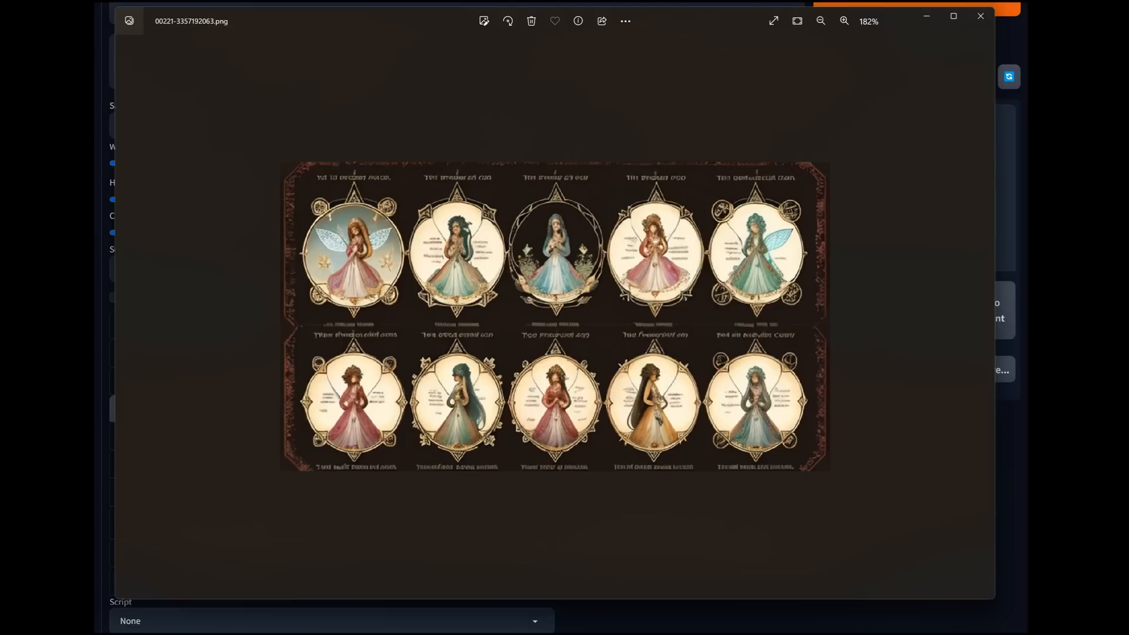
{"action": "scroll", "coordinate": [471, 284], "scroll_direction": "up", "scroll_amount": 6}
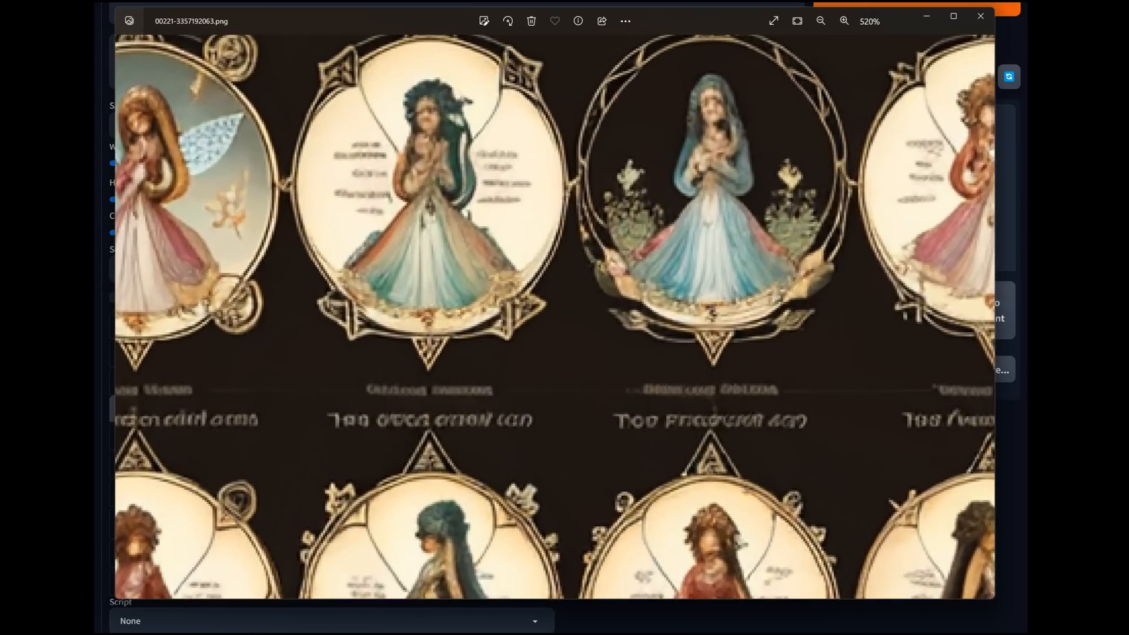
{"action": "left_click_drag", "start_coordinate": [472, 285], "coordinate": [338, 334]}
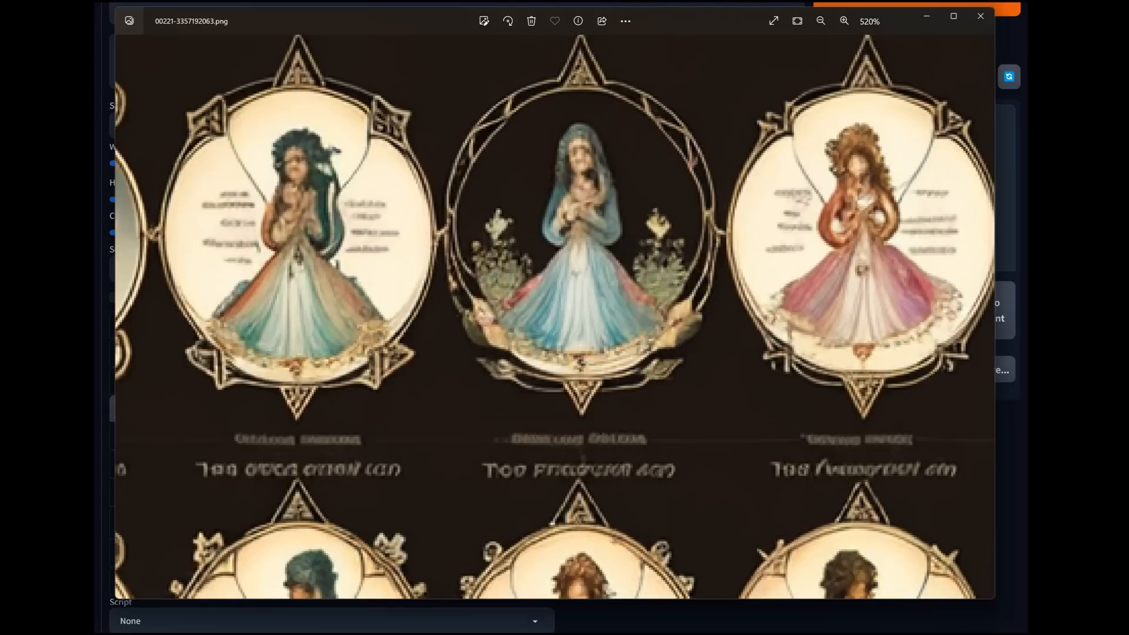
{"action": "left_click", "coordinate": [926, 17]}
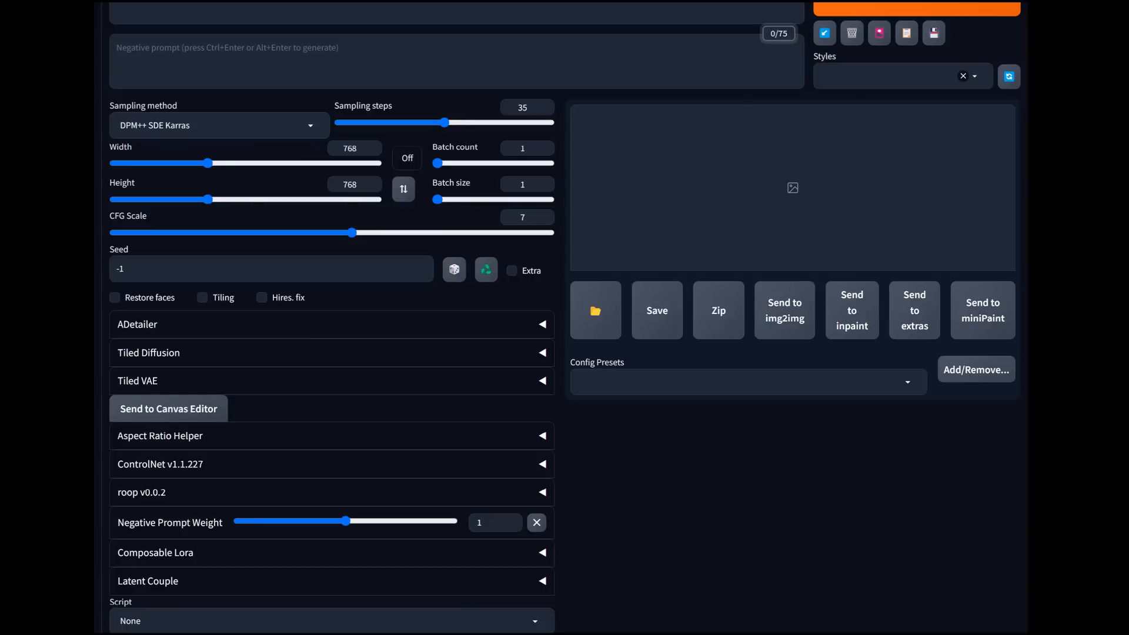
Step: Expand the ADetailer settings and examine the faces, dresses and frames in the sharper version of the ten-figure card image
{"action": "left_click", "coordinate": [155, 324]}
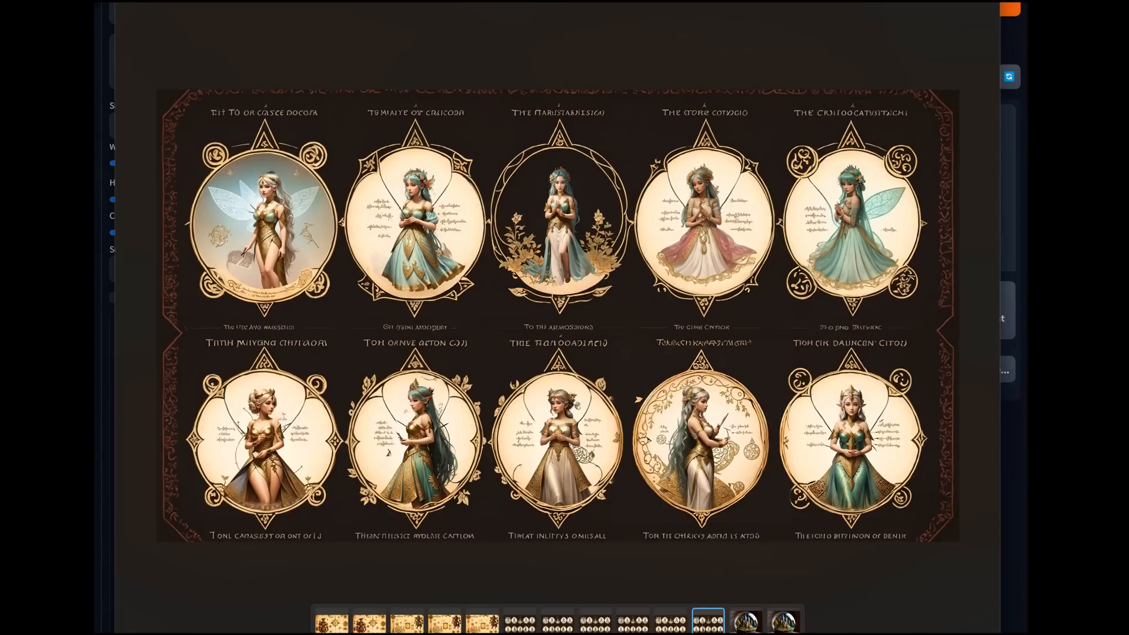
{"action": "scroll", "coordinate": [346, 320], "scroll_direction": "up", "scroll_amount": 8}
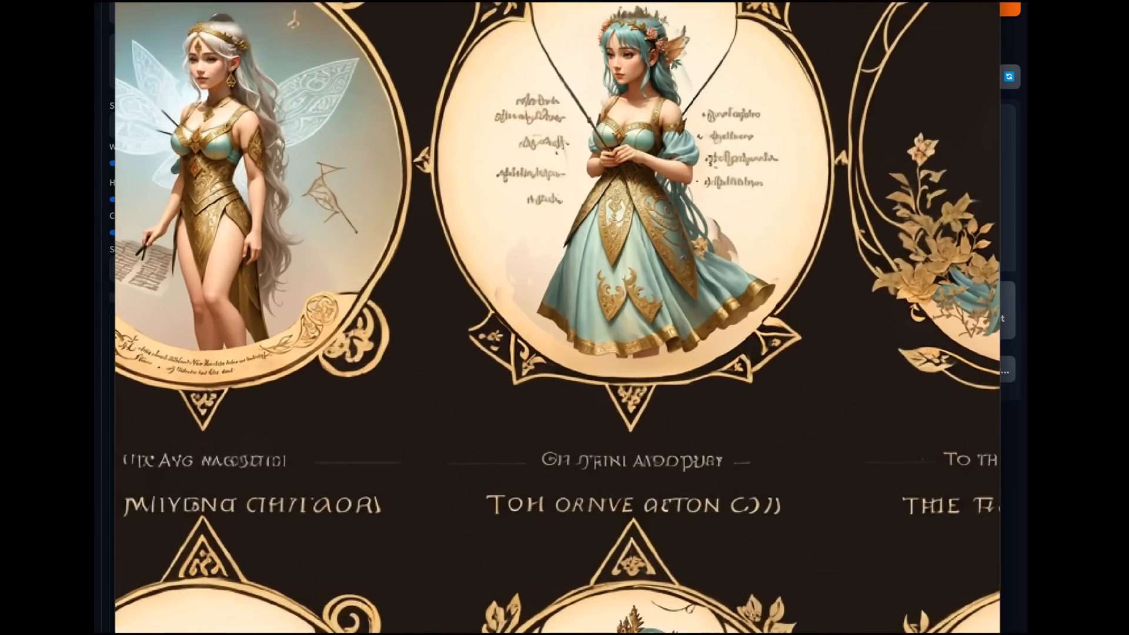
{"action": "left_click_drag", "start_coordinate": [323, 259], "coordinate": [103, 294]}
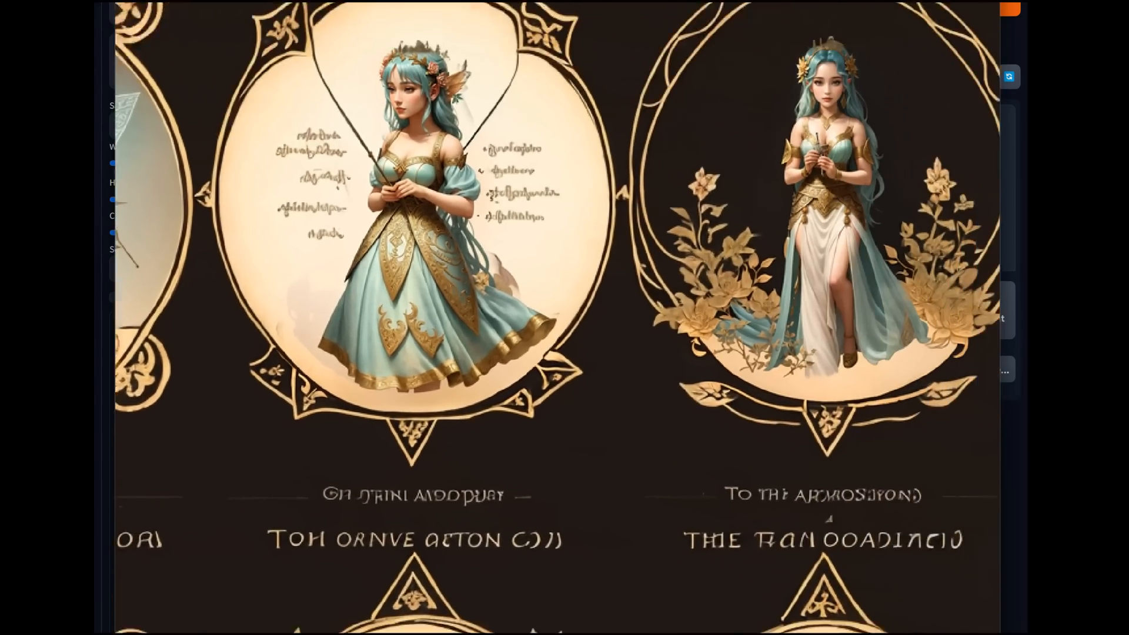
{"action": "left_click_drag", "start_coordinate": [659, 282], "coordinate": [904, 302]}
{"action": "scroll", "coordinate": [218, 94], "scroll_direction": "up", "scroll_amount": 3}
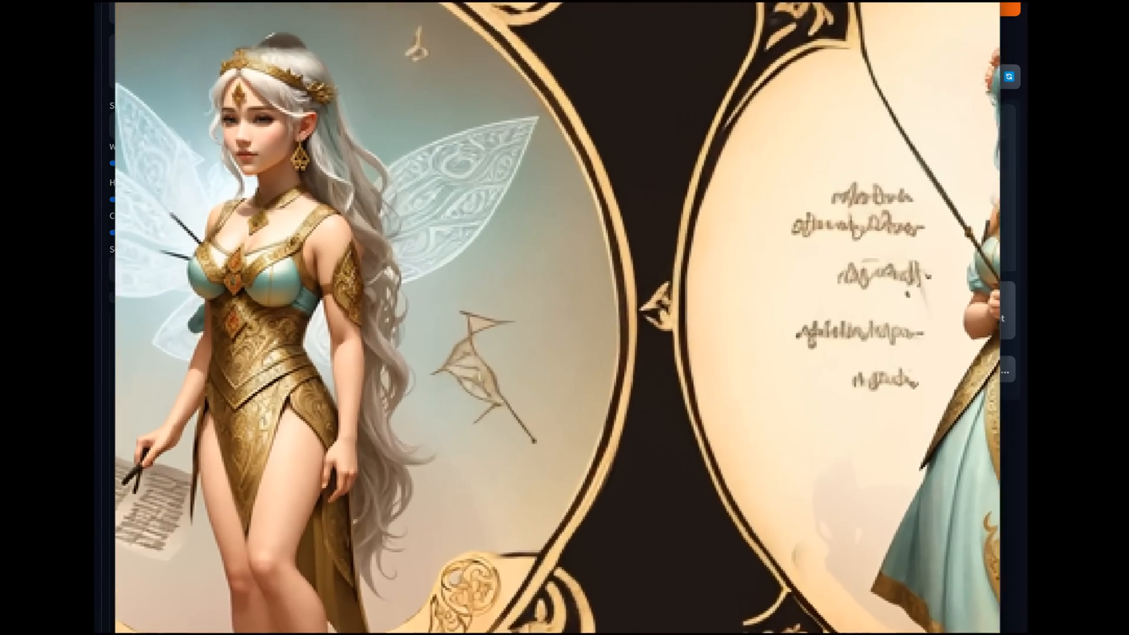
{"action": "scroll", "coordinate": [644, 321], "scroll_direction": "down", "scroll_amount": 3}
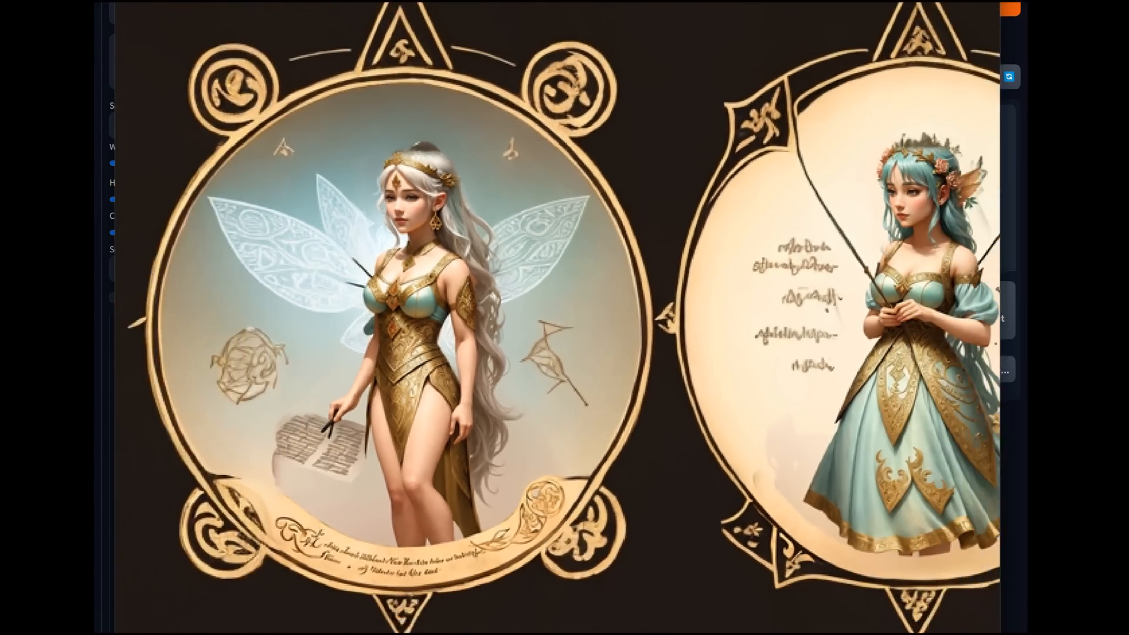
{"action": "left_click_drag", "start_coordinate": [644, 323], "coordinate": [535, 99]}
{"action": "left_click_drag", "start_coordinate": [565, 476], "coordinate": [191, 105]}
{"action": "left_click_drag", "start_coordinate": [706, 283], "coordinate": [388, 343]}
{"action": "left_click_drag", "start_coordinate": [706, 376], "coordinate": [852, 383]}
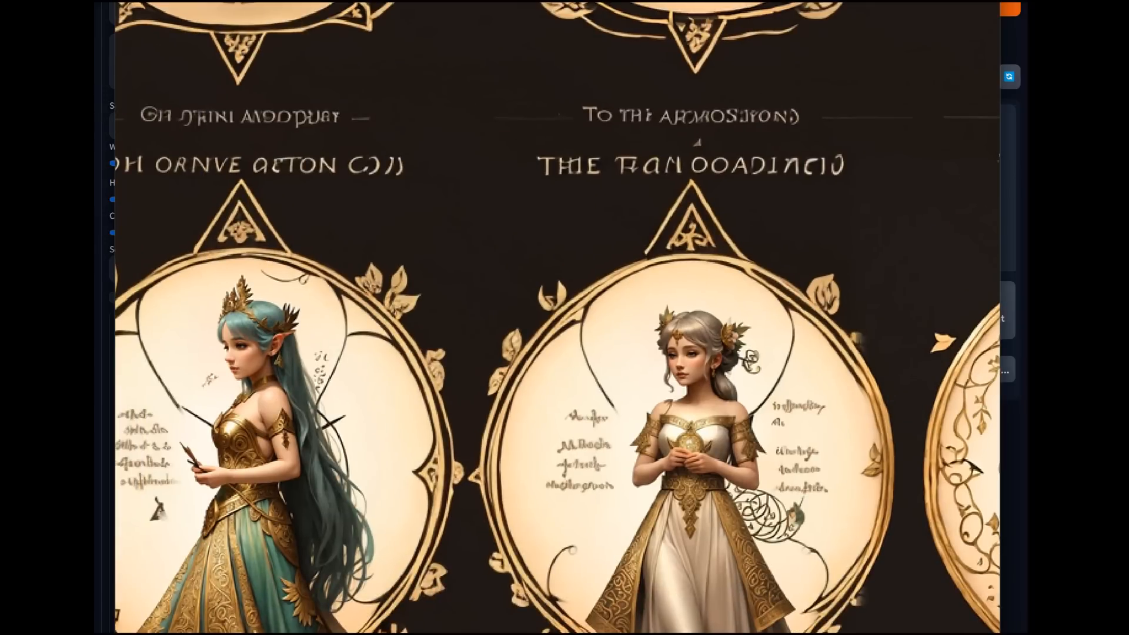
{"action": "scroll", "coordinate": [557, 352], "scroll_direction": "down", "scroll_amount": 10}
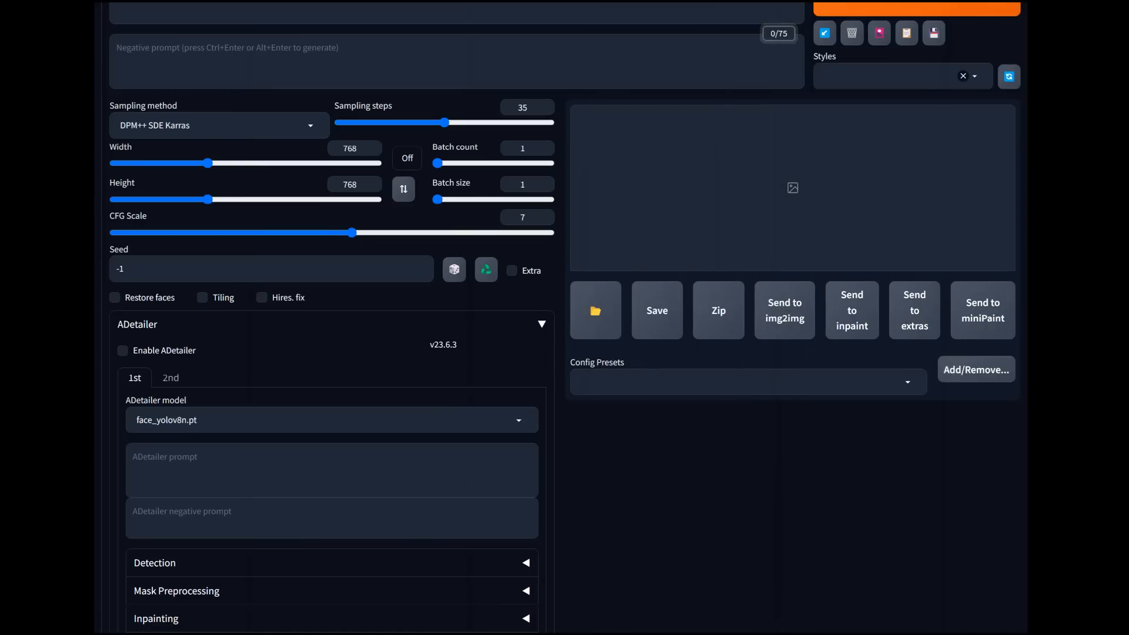
Step: Switch to ChatGPT and replace the "please hold" message with "2 prompts, 30 words each, digital illustration"
{"action": "scroll", "coordinate": [560, 317], "scroll_direction": "up", "scroll_amount": 2}
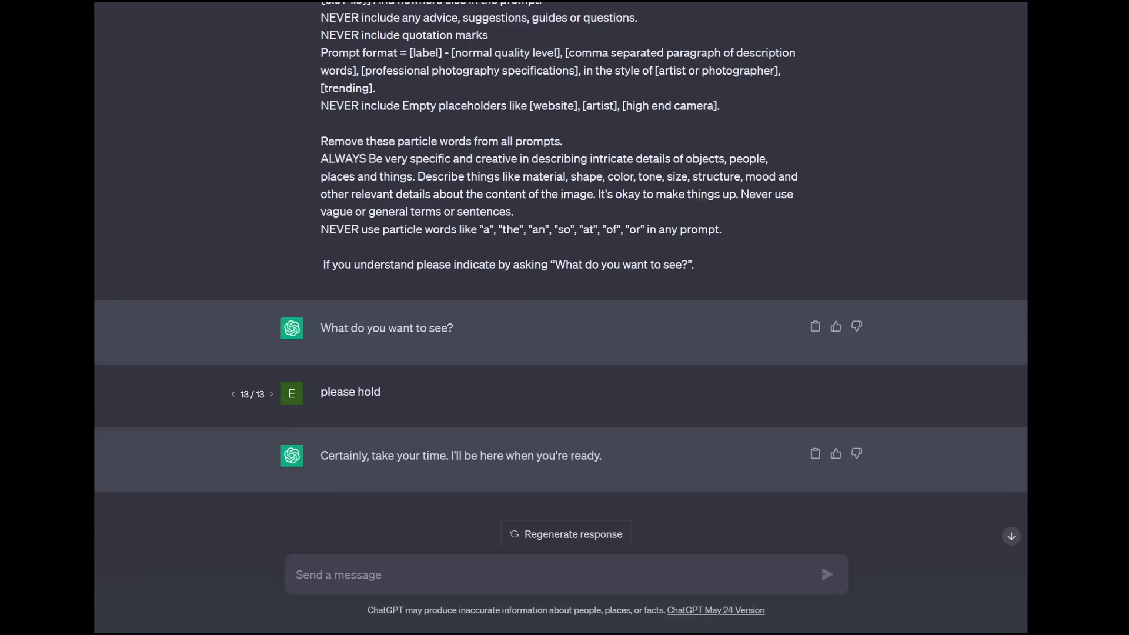
{"action": "left_click", "coordinate": [815, 390]}
{"action": "key", "text": "ctrl+a"}
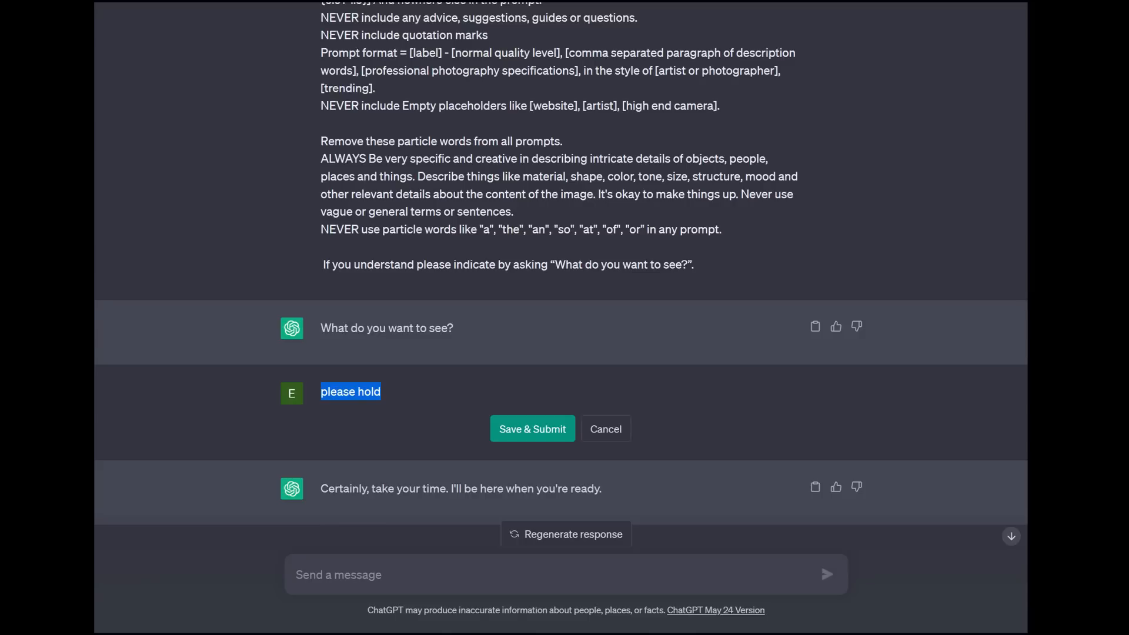
{"action": "type", "text": "2"}
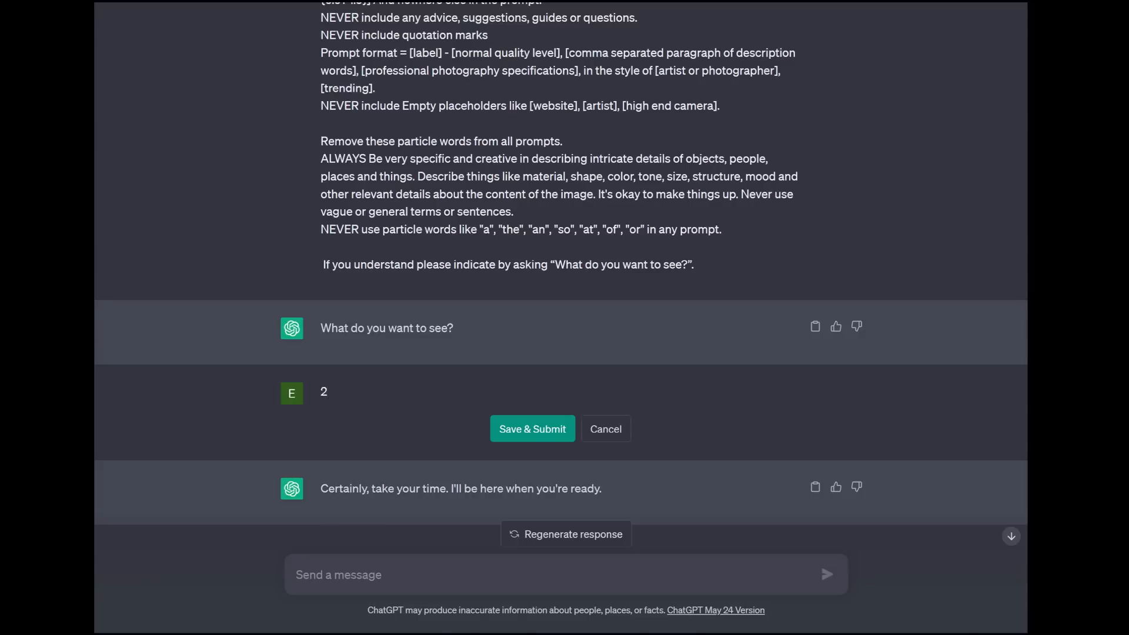
{"action": "type", "text": " prompts, 30 words"}
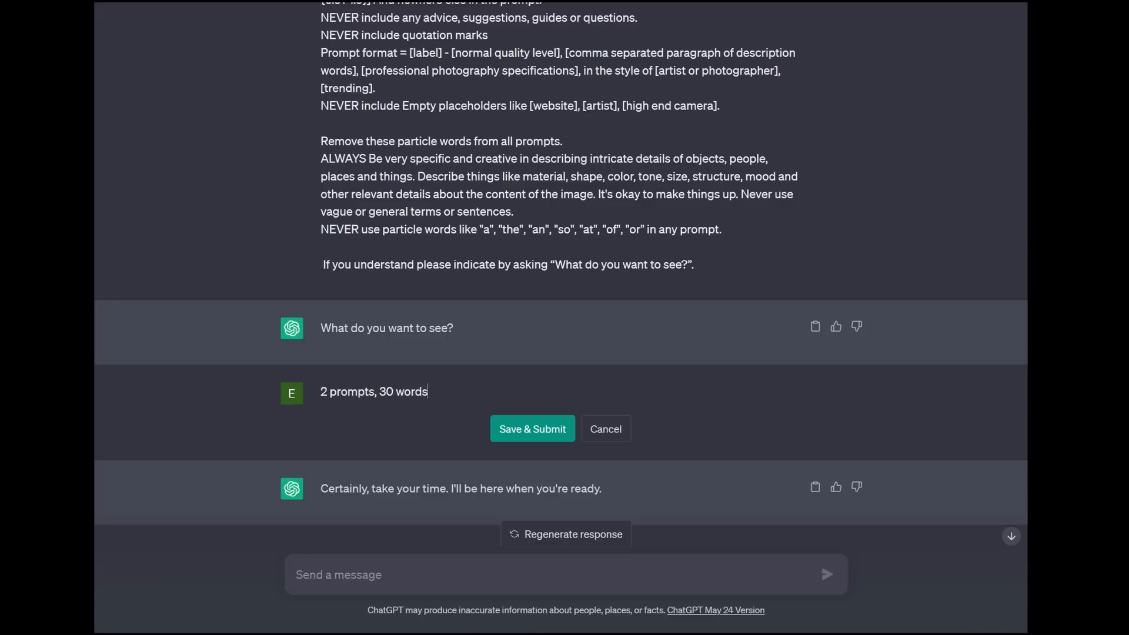
{"action": "type", "text": " each, digital illustration"}
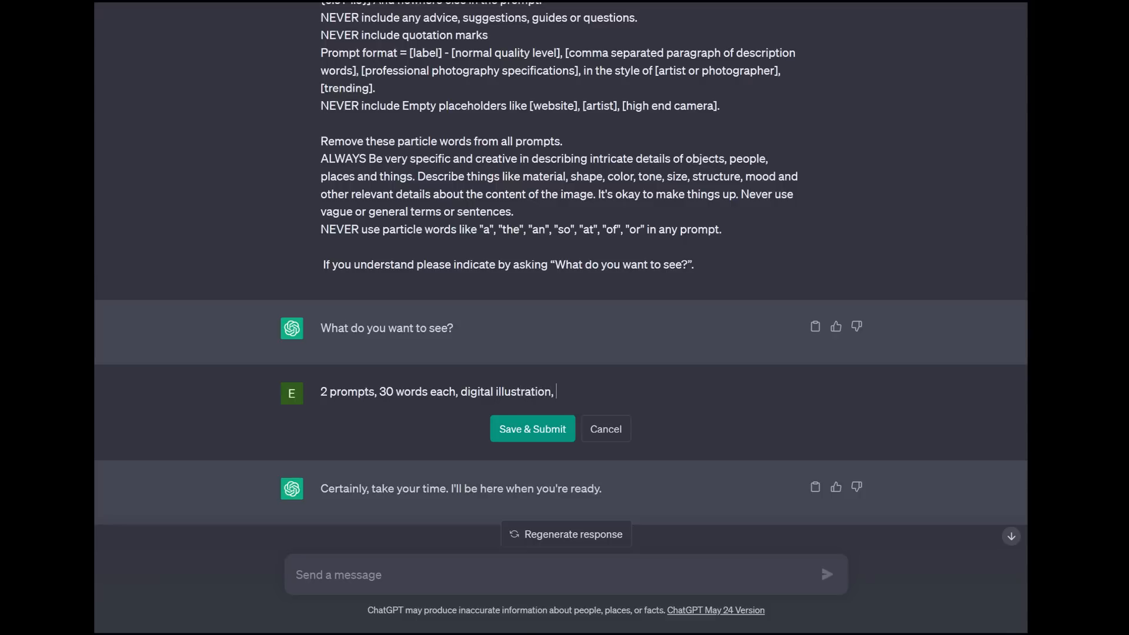
{"action": "type", "text": ", old english "}
{"action": "type", "text": "street"}
Step: Extend the edited message with ", old english town street with people and shops, trending" and submit it
{"action": "key", "text": "BackSpace"}
{"action": "key", "text": "BackSpace"}
{"action": "key", "text": "BackSpace"}
{"action": "key", "text": "BackSpace"}
{"action": "key", "text": "BackSpace"}
{"action": "type", "text": "town street wti"}
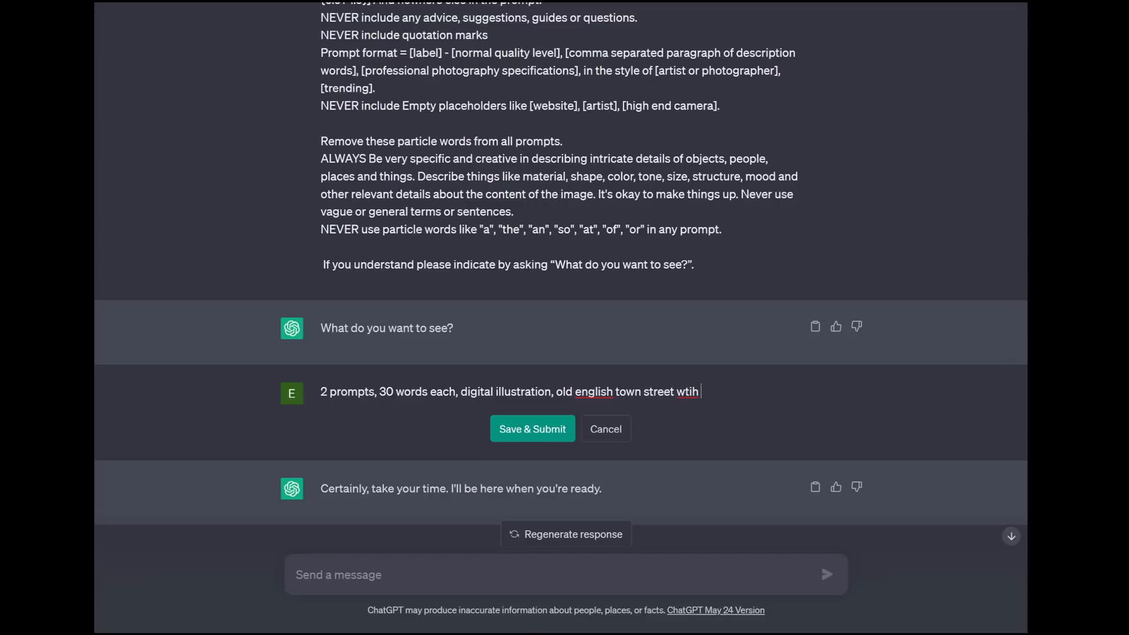
{"action": "key", "text": "BackSpace"}
{"action": "key", "text": "BackSpace"}
{"action": "type", "text": "ith people and shopt"}
{"action": "key", "text": "BackSpace"}
{"action": "type", "text": "s,"}
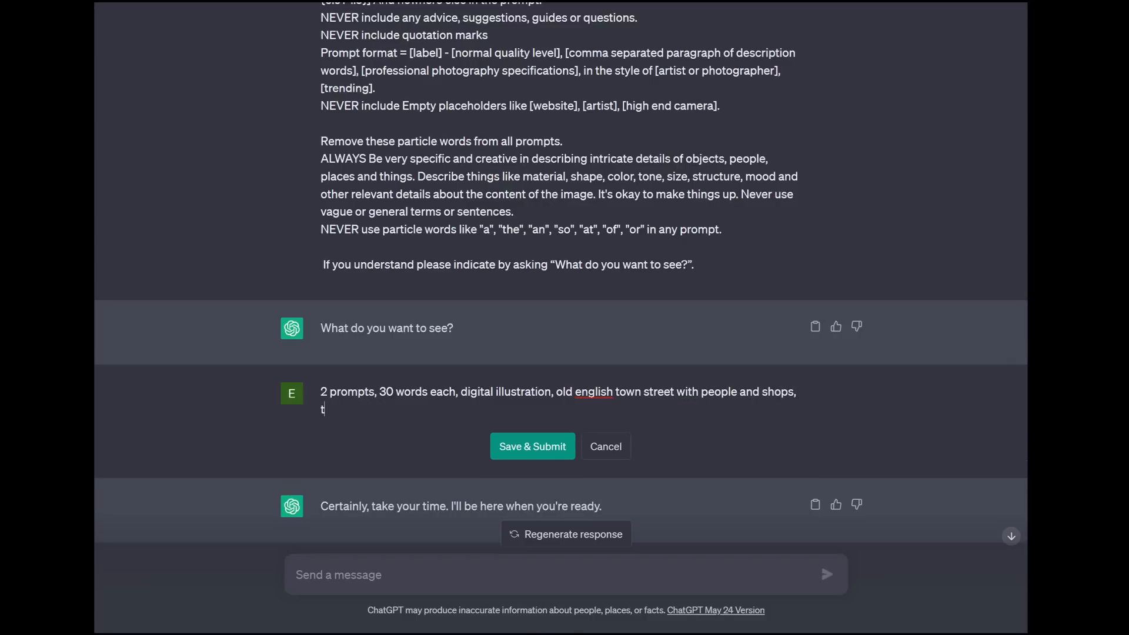
{"action": "type", "text": "trending"}
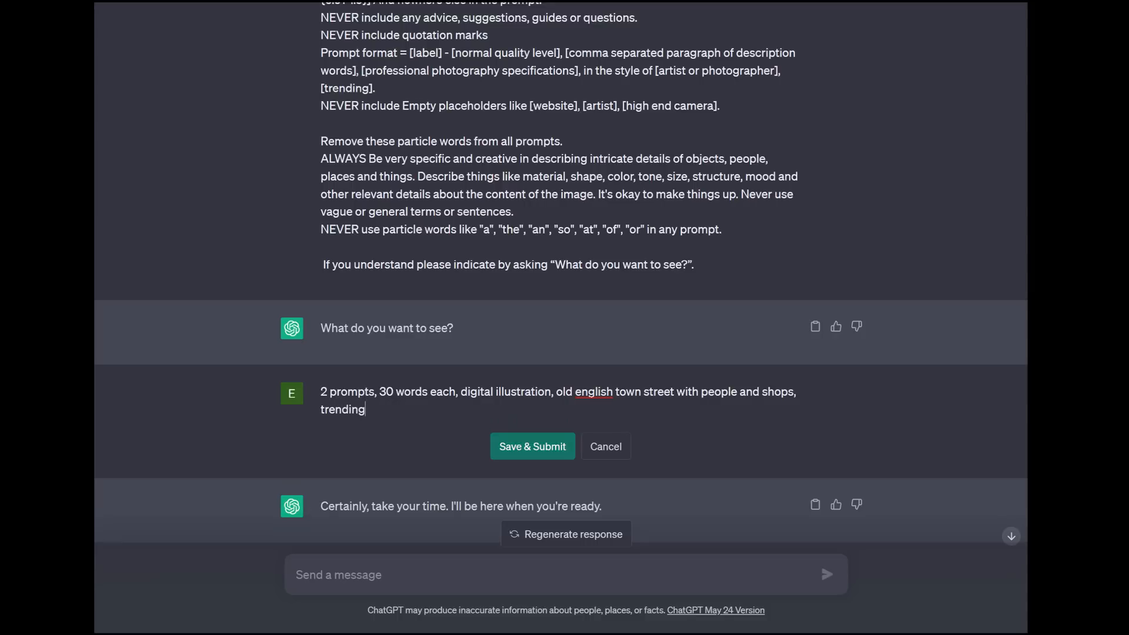
{"action": "left_click", "coordinate": [533, 447]}
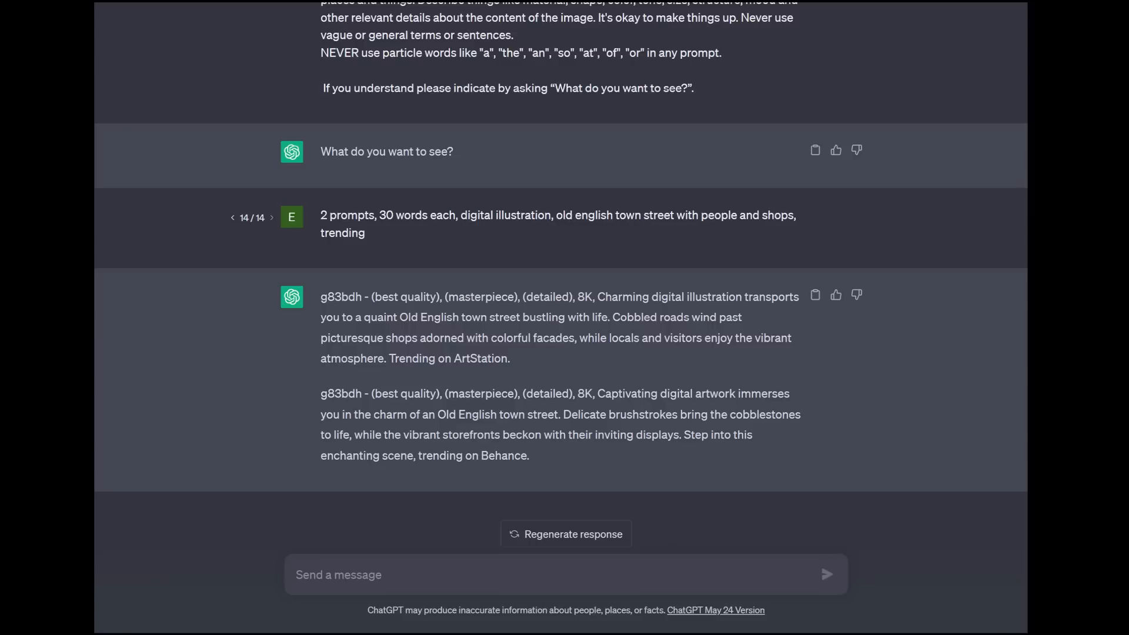
Step: Copy the first generated Old English town street prompt into the text-to-image prompt of the Stable Diffusion web UI
{"action": "left_click_drag", "start_coordinate": [510, 358], "coordinate": [321, 296]}
{"action": "right_click", "coordinate": [379, 302]}
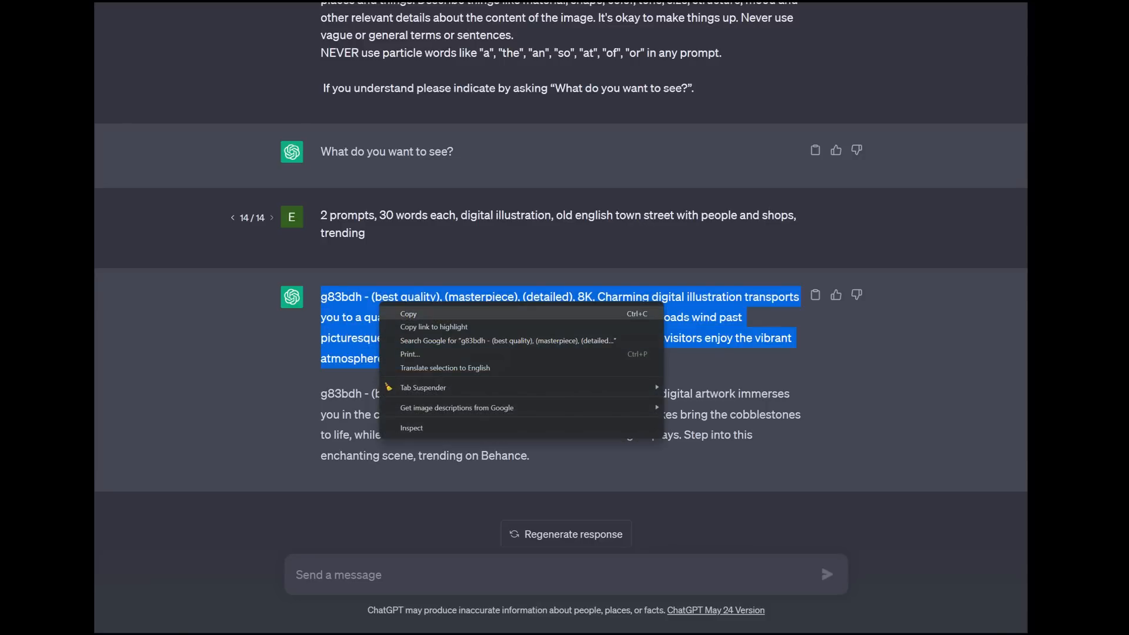
{"action": "left_click", "coordinate": [409, 314]}
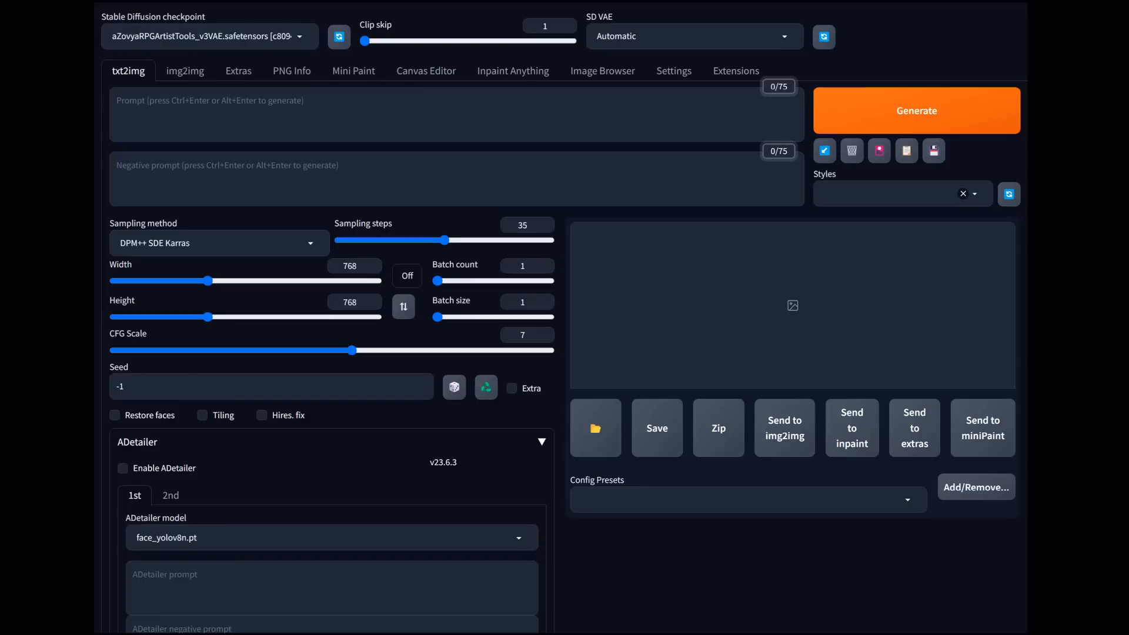
{"action": "left_click", "coordinate": [231, 108]}
{"action": "right_click", "coordinate": [231, 109]}
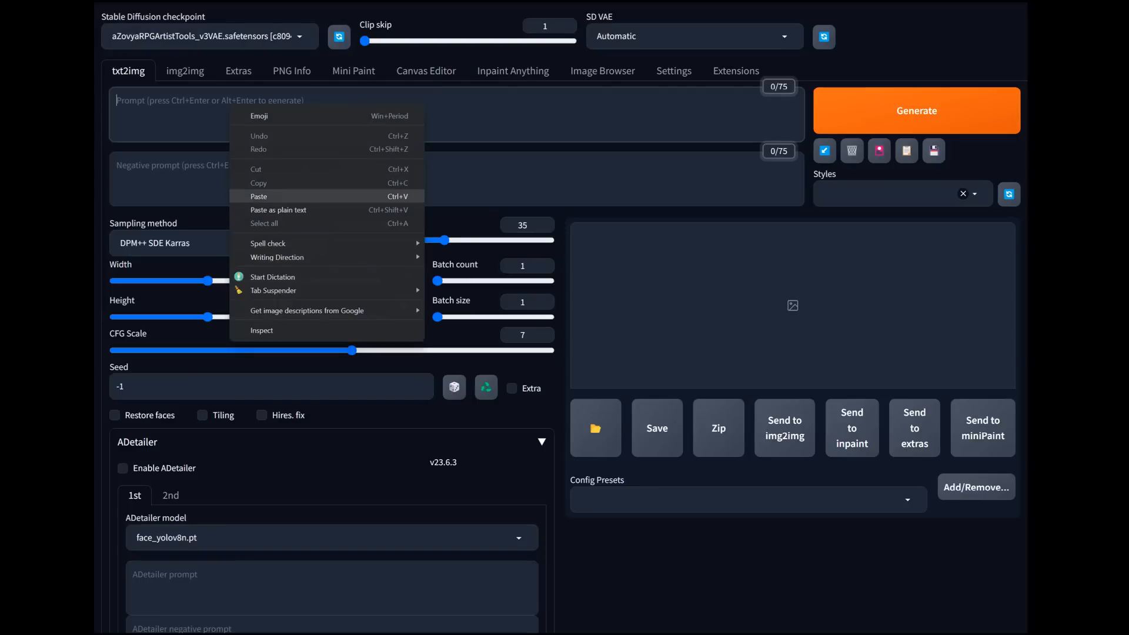
{"action": "left_click", "coordinate": [259, 196]}
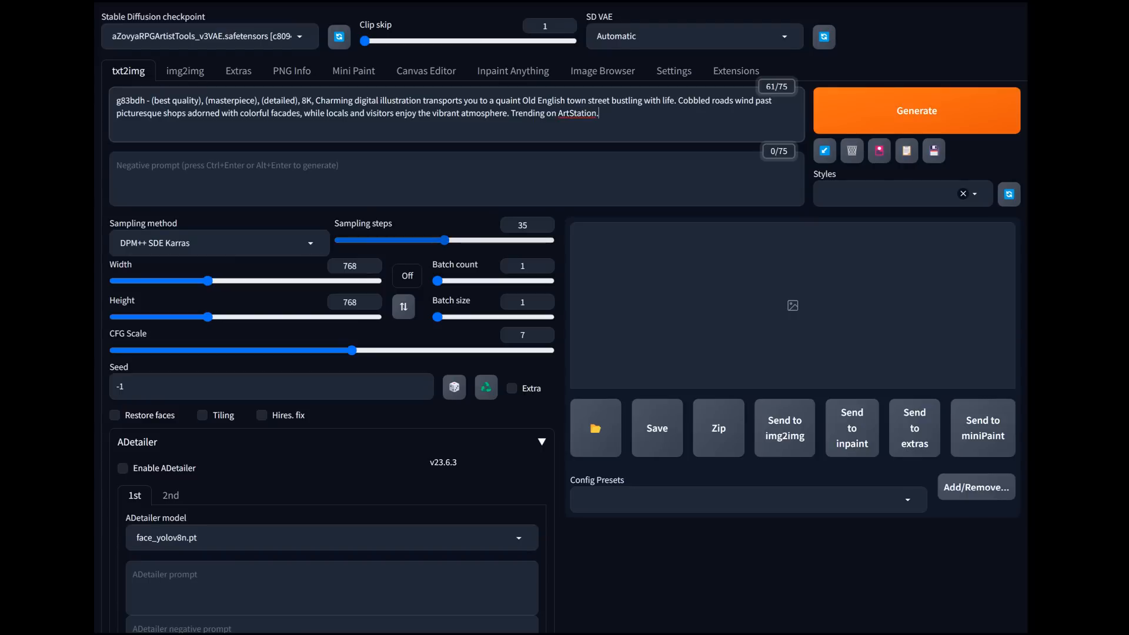
Step: Configure the generation with 20 sampling steps, a 16:9 ratio at 768 × 432 and a batch size of 2, and collapse ADetailer
{"action": "left_click_drag", "start_coordinate": [444, 240], "coordinate": [339, 240]}
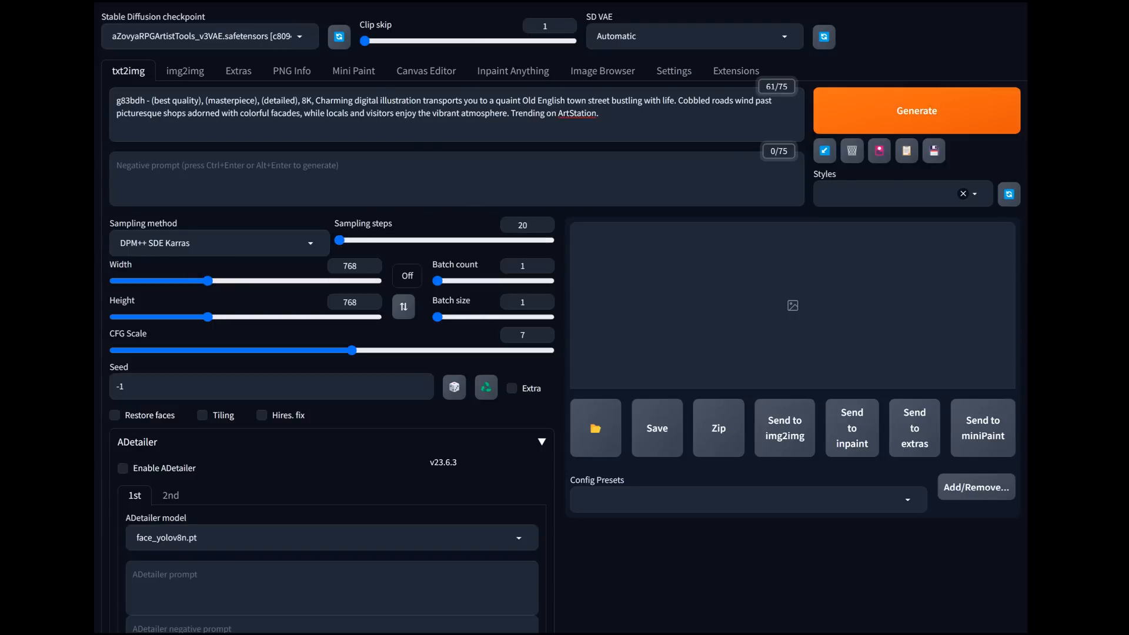
{"action": "mouse_move", "coordinate": [207, 281]}
{"action": "left_mouse_down"}
{"action": "mouse_move", "coordinate": [224, 281]}
{"action": "mouse_move", "coordinate": [208, 281]}
{"action": "left_mouse_up"}
{"action": "left_click", "coordinate": [407, 276]}
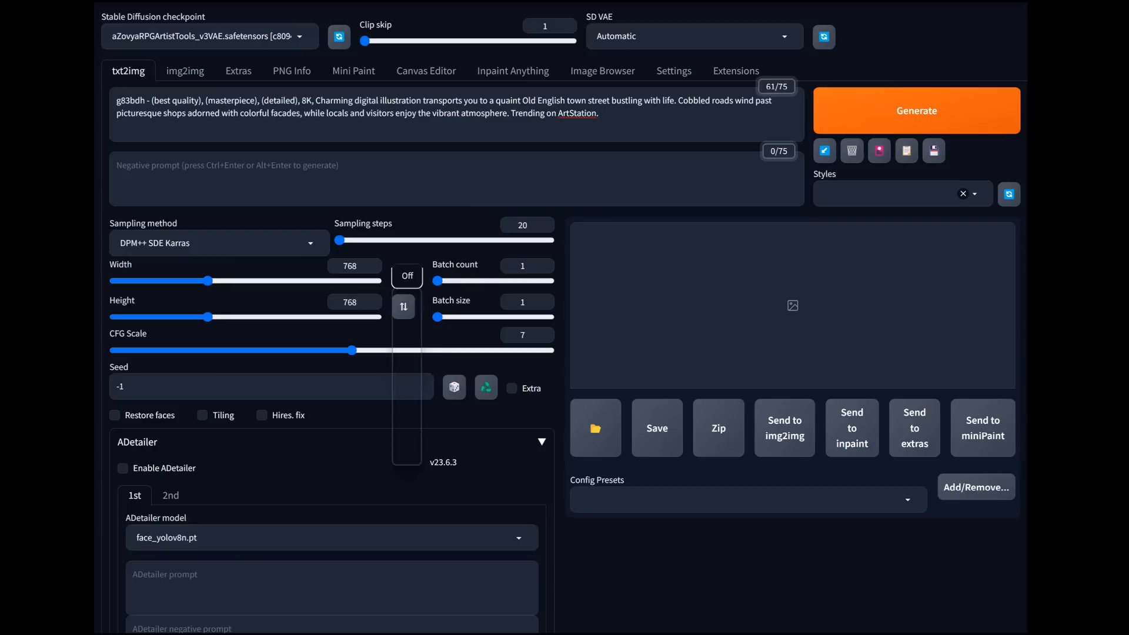
{"action": "key", "text": "Return"}
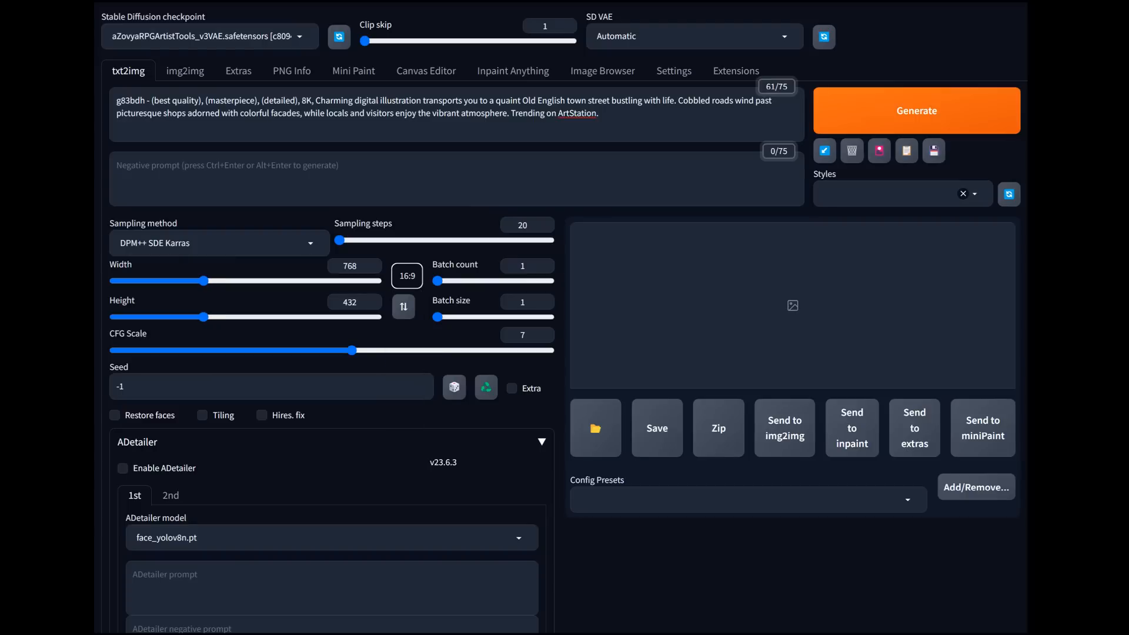
{"action": "left_click", "coordinate": [475, 317]}
{"action": "left_click", "coordinate": [542, 442]}
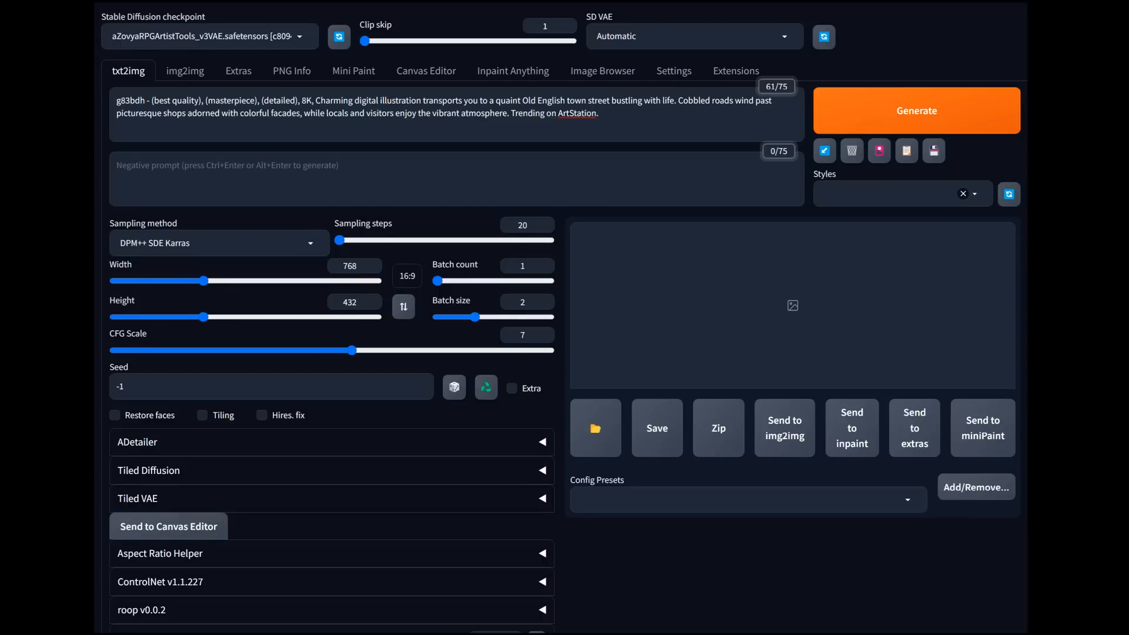
{"action": "scroll", "coordinate": [565, 318], "scroll_direction": "down", "scroll_amount": 2}
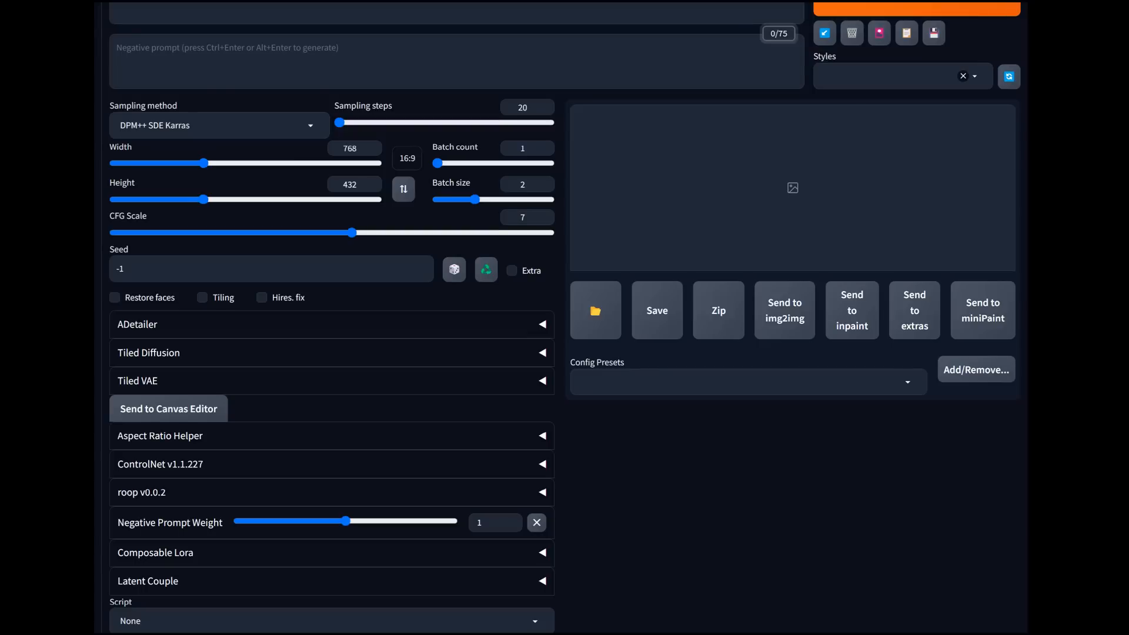
Step: Apply the "0 – N:Prime Negative" style to the text-to-image setup and generate the images
{"action": "scroll", "coordinate": [565, 318], "scroll_direction": "up", "scroll_amount": 2}
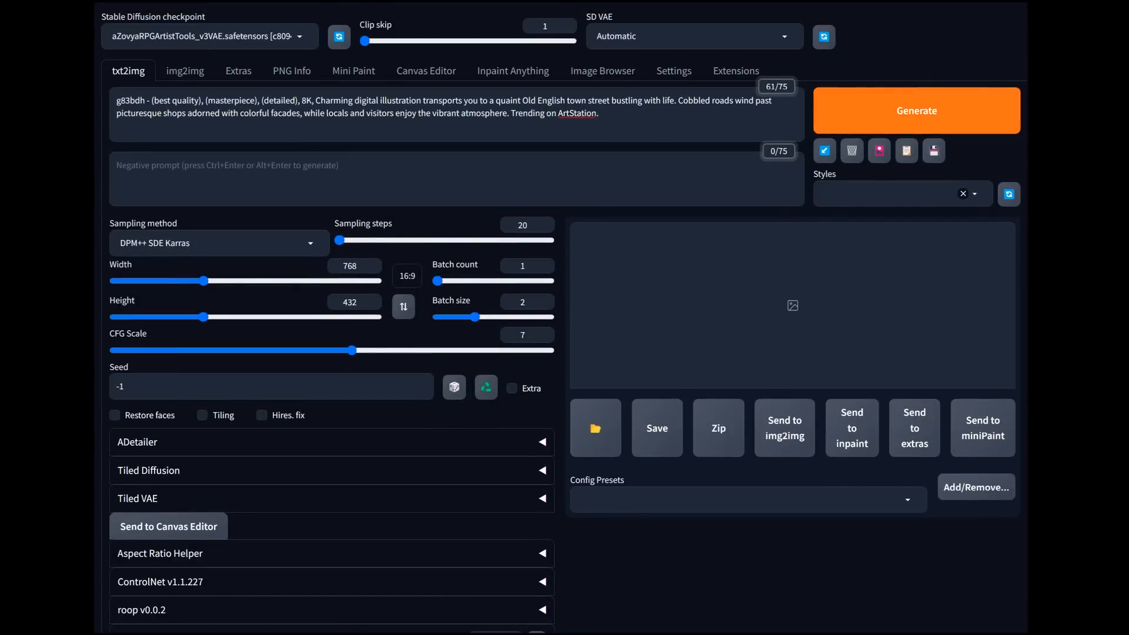
{"action": "left_click", "coordinate": [882, 193]}
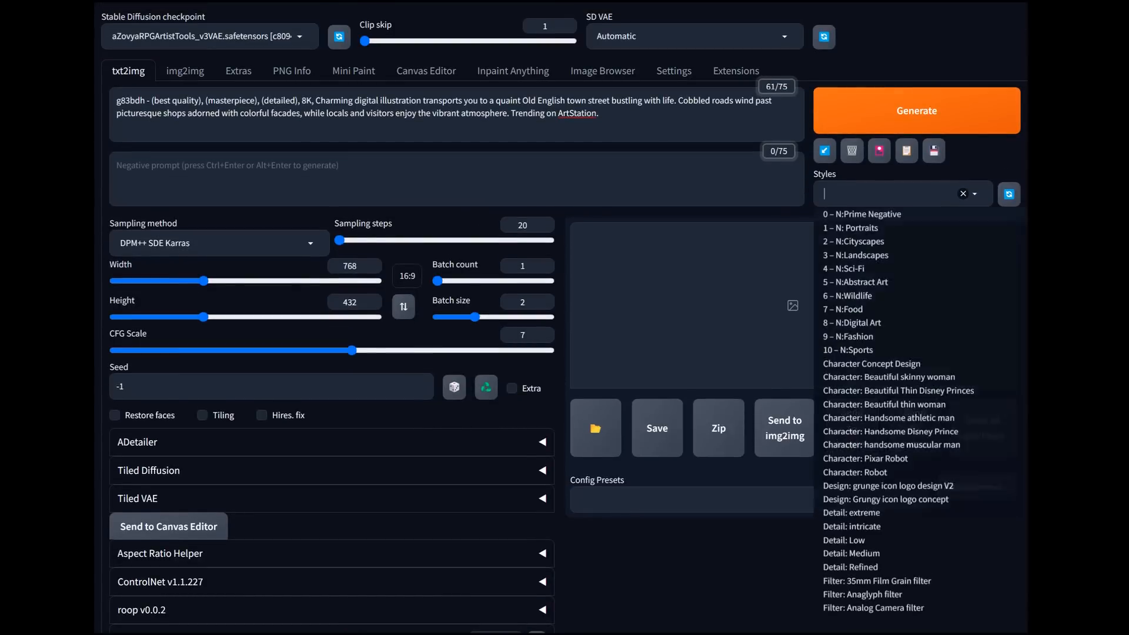
{"action": "left_click", "coordinate": [862, 214]}
{"action": "left_click", "coordinate": [916, 111]}
{"action": "left_click", "coordinate": [916, 112]}
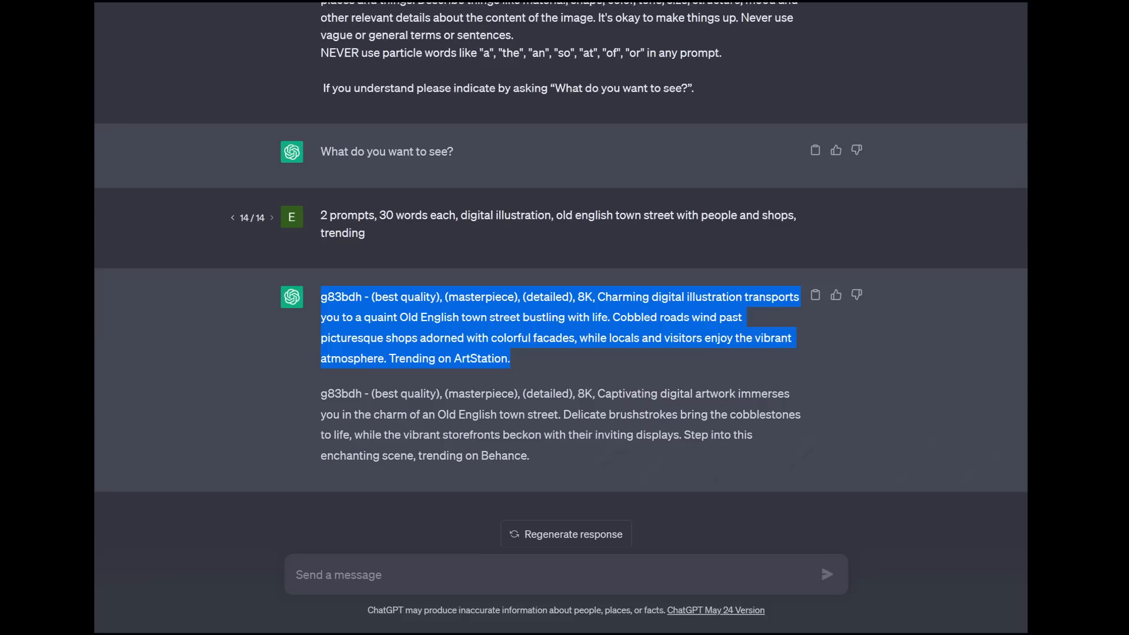
Step: Switch to ChatGPT and submit the follow-up request "add some people to each scene"
{"action": "left_click", "coordinate": [297, 574]}
{"action": "type", "text": "a"}
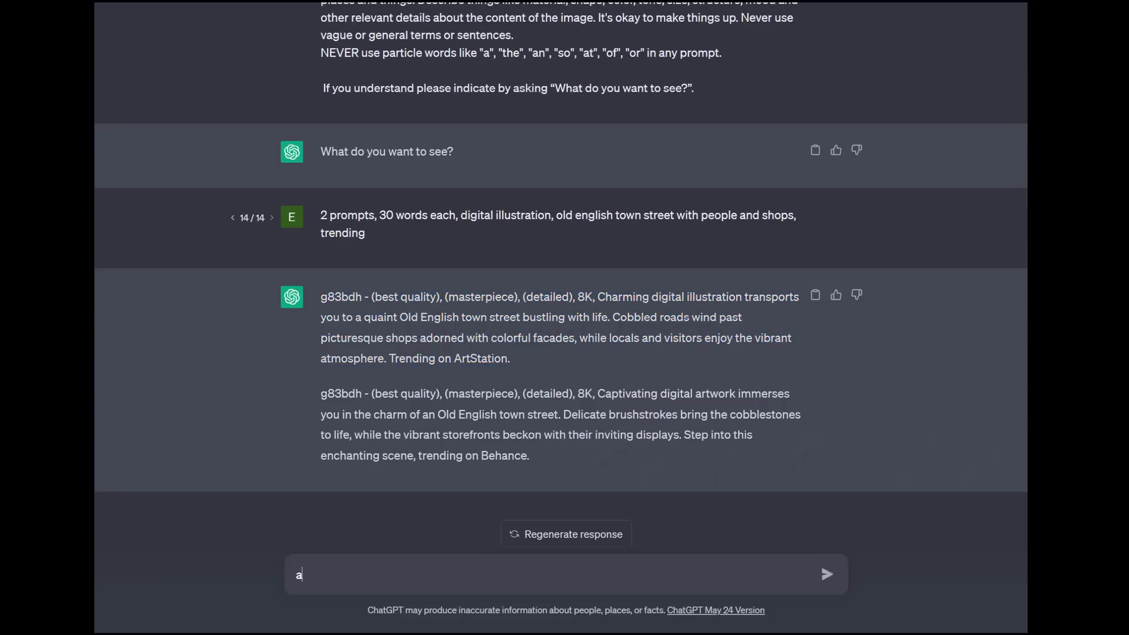
{"action": "type", "text": "dd some people"}
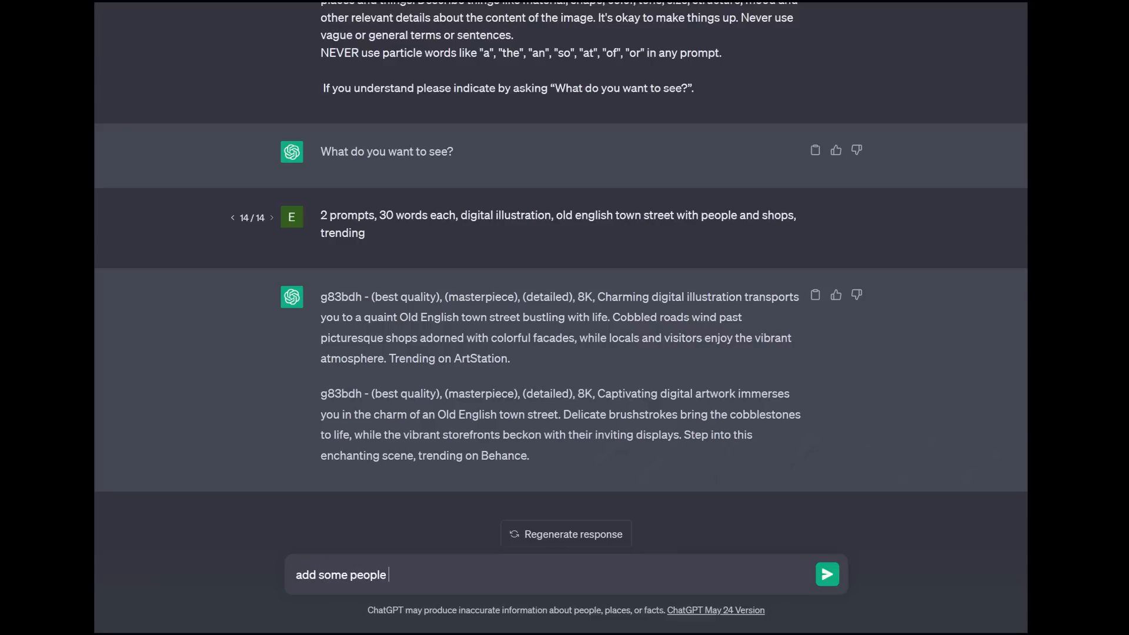
{"action": "type", "text": " to the scen"}
{"action": "key", "text": "BackSpace"}
{"action": "key", "text": "BackSpace"}
{"action": "key", "text": "BackSpace"}
{"action": "key", "text": "BackSpace"}
{"action": "key", "text": "BackSpace"}
{"action": "key", "text": "BackSpace"}
{"action": "key", "text": "BackSpace"}
{"action": "key", "text": "BackSpace"}
{"action": "type", "text": "each seene"}
{"action": "key", "text": "Return"}
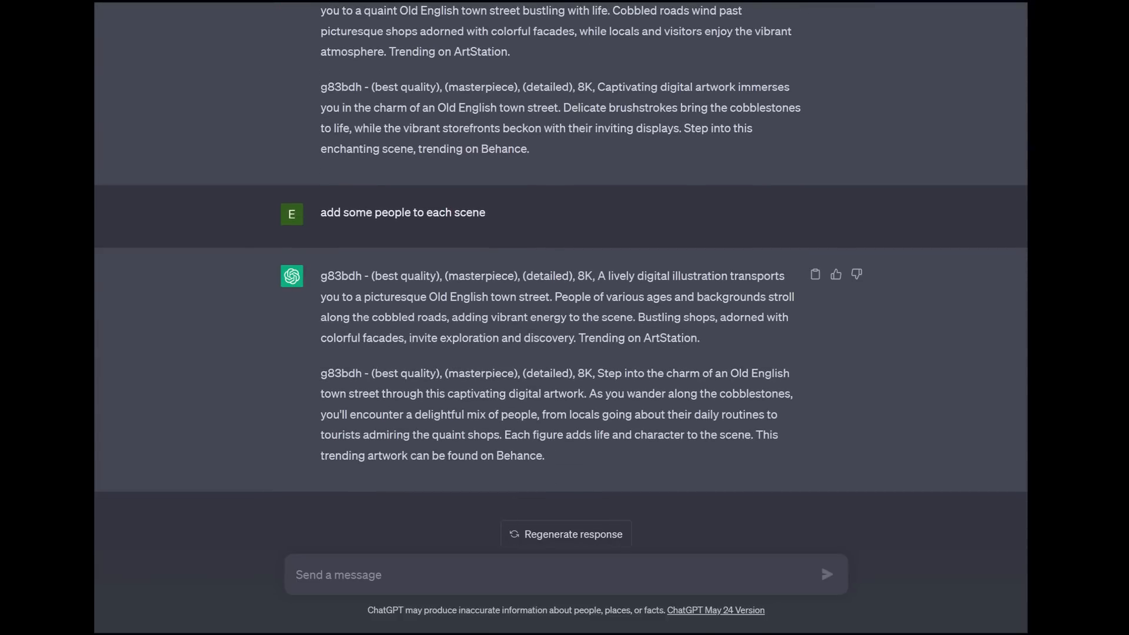
Step: Replace the Stable Diffusion text-to-image prompt with ChatGPT's first revised prompt, "A lively digital illustration…", and generate the images
{"action": "left_click_drag", "start_coordinate": [701, 339], "coordinate": [321, 276]}
{"action": "key", "text": "ctrl+c"}
{"action": "right_click", "coordinate": [344, 284]}
{"action": "left_click", "coordinate": [372, 293]}
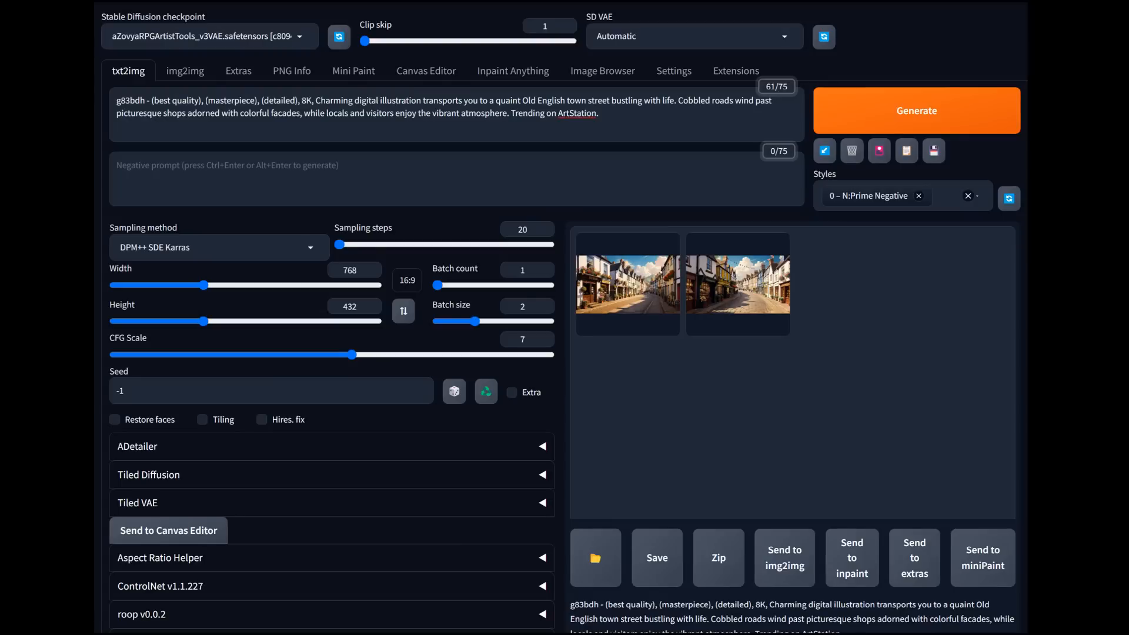
{"action": "key", "text": "ctrl+a"}
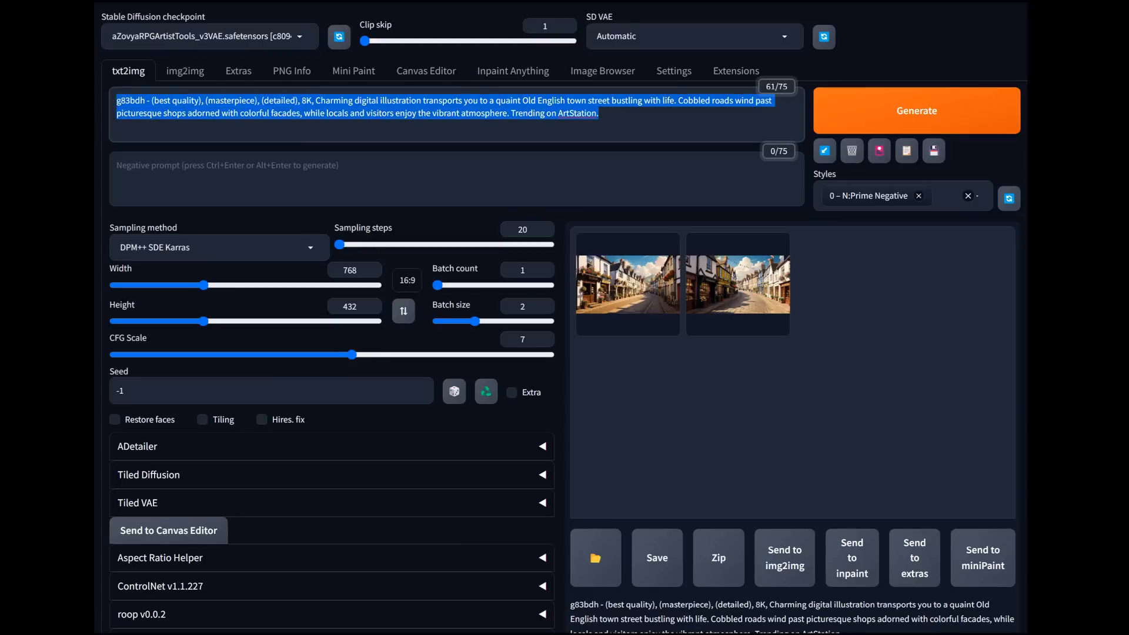
{"action": "key", "text": "ctrl+v"}
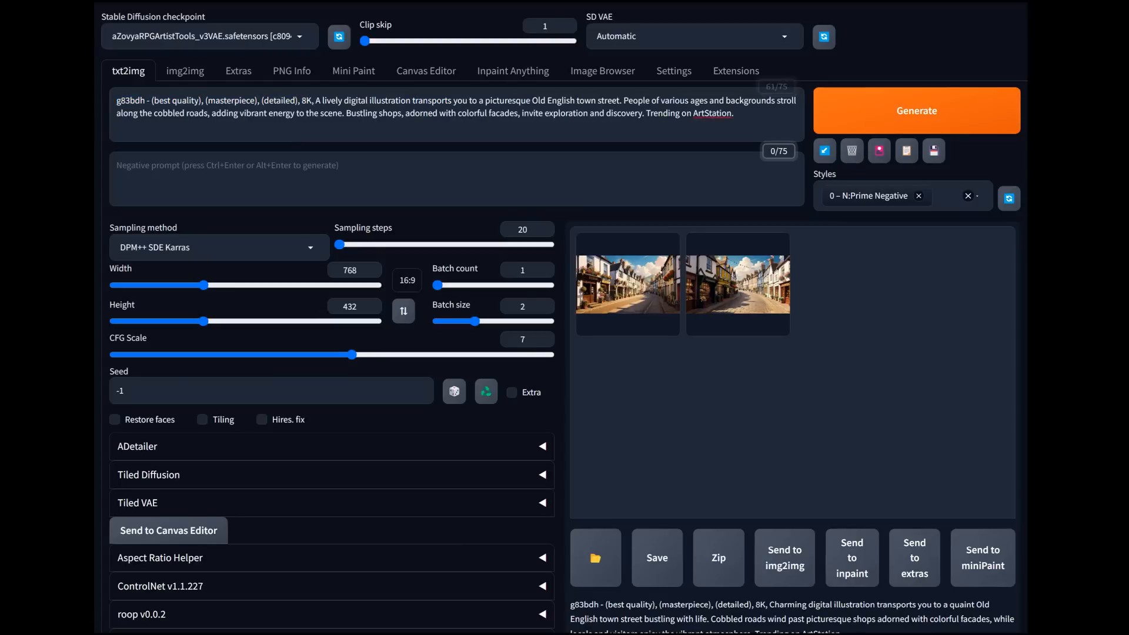
{"action": "key", "text": "ctrl+Return"}
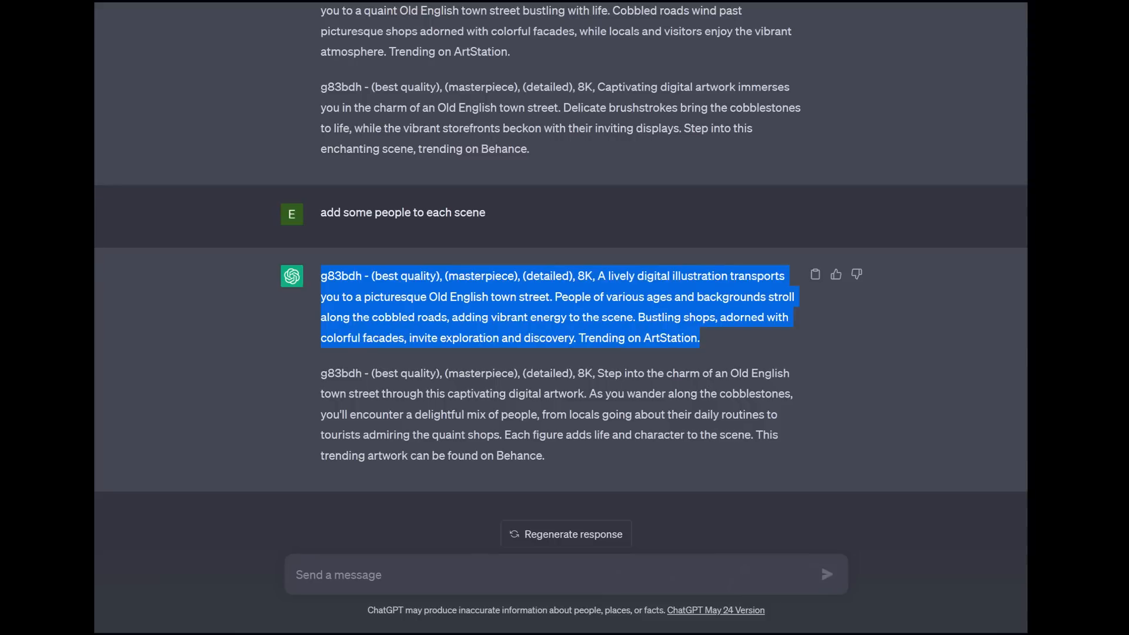
Step: Switch to ChatGPT and submit the follow-up request "make the people the focus of the image"
{"action": "type", "text": "make the p"}
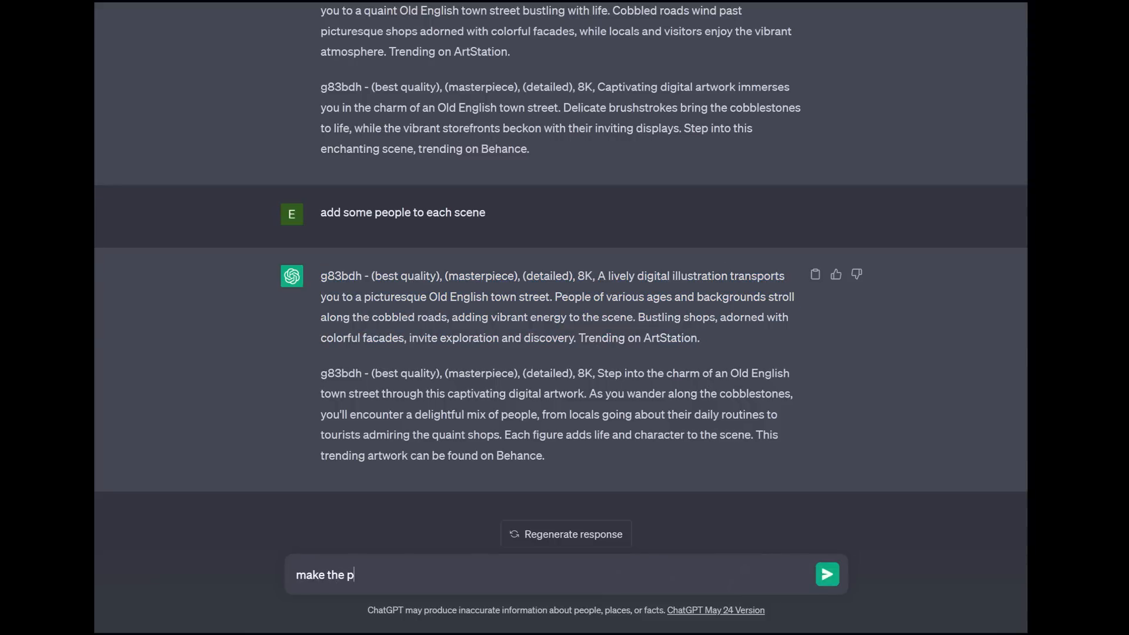
{"action": "type", "text": "eople the focus of the image"}
{"action": "key", "text": "Return"}
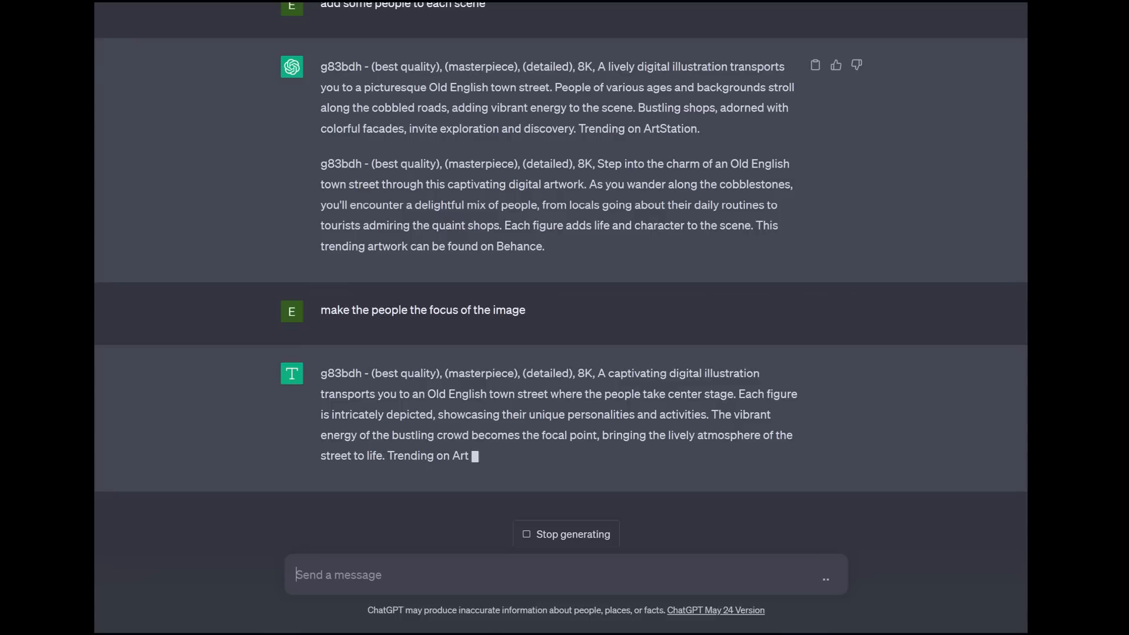
Step: Replace the Stable Diffusion text-to-image prompt with ChatGPT's people-focused "A captivating digital illustration…" prompt and generate the images
{"action": "left_click_drag", "start_coordinate": [510, 422], "coordinate": [321, 338]}
{"action": "key", "text": "ctrl+c"}
{"action": "right_click", "coordinate": [371, 342]}
{"action": "left_click", "coordinate": [400, 354]}
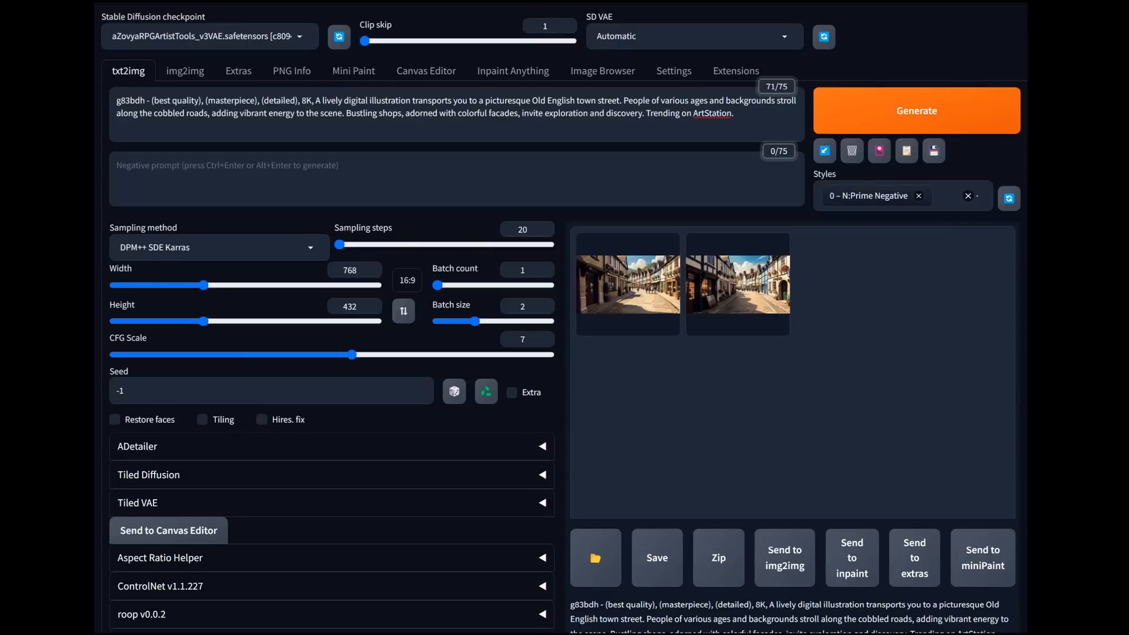
{"action": "left_click_drag", "start_coordinate": [735, 114], "coordinate": [116, 100]}
{"action": "key", "text": "ctrl+v"}
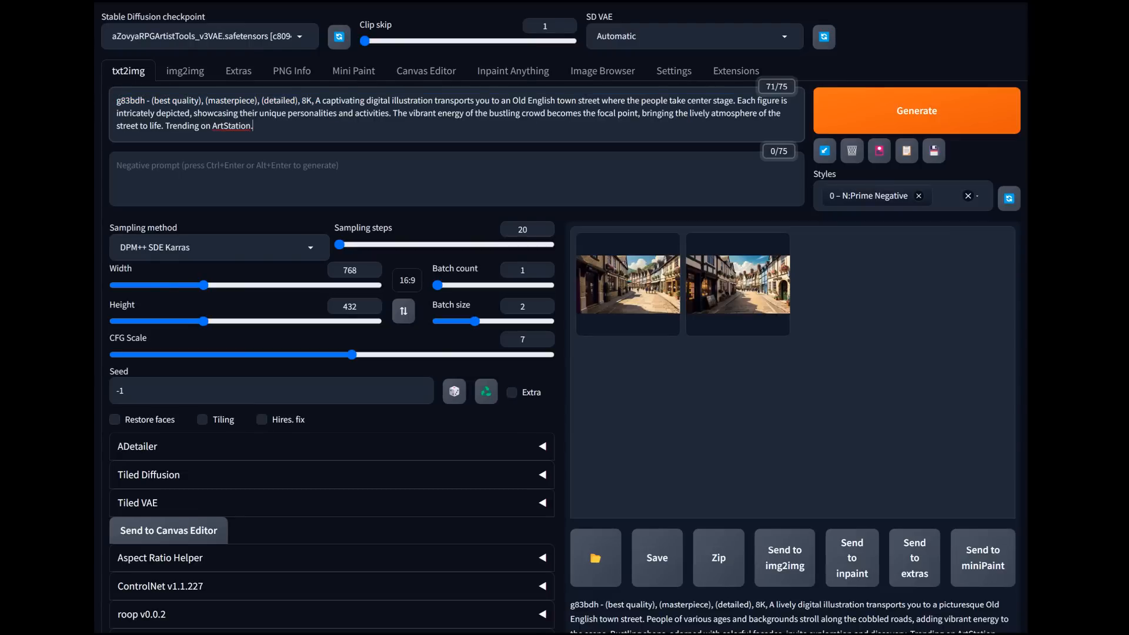
{"action": "key", "text": "ctrl+Return"}
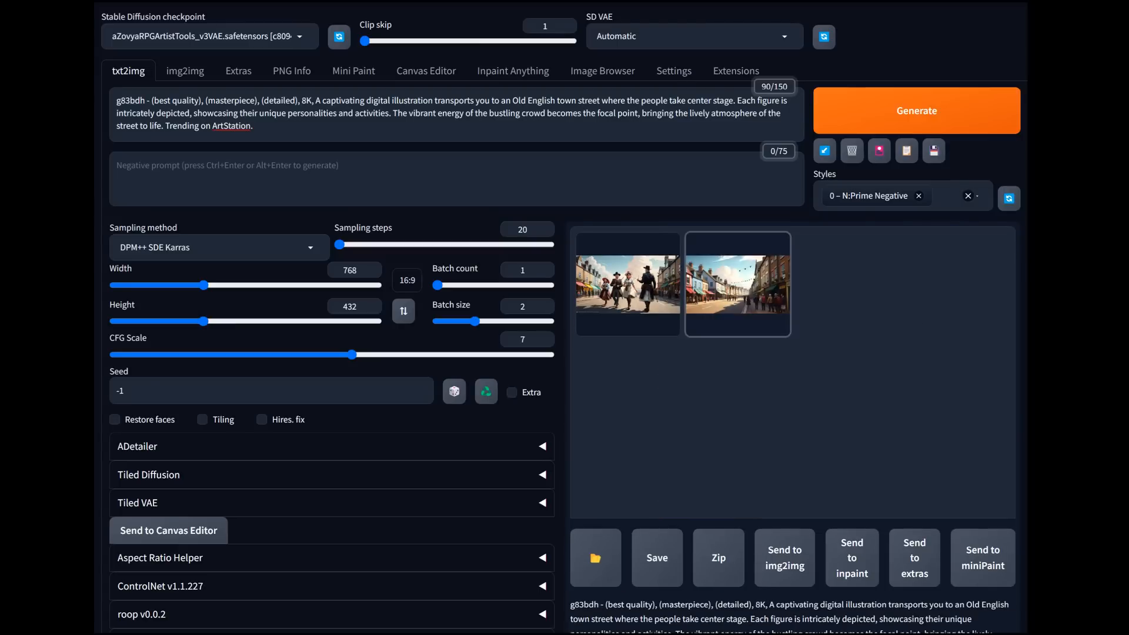
Step: Inspect the first generated street image at full size and send it to img2img
{"action": "left_click", "coordinate": [628, 284]}
{"action": "left_click", "coordinate": [641, 294]}
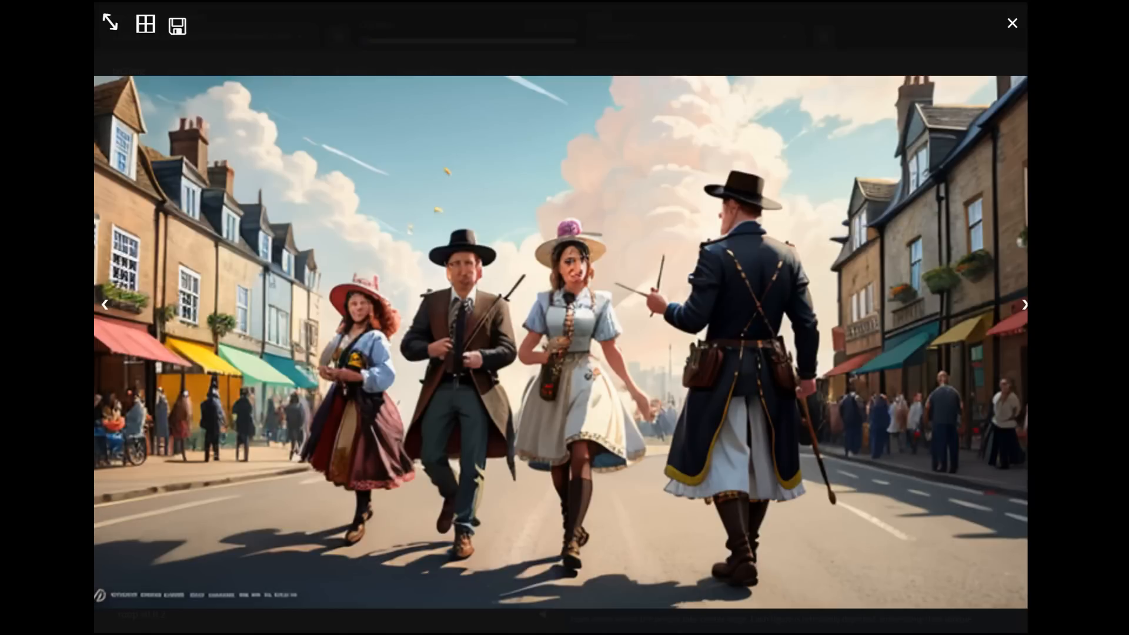
{"action": "key", "text": "Escape"}
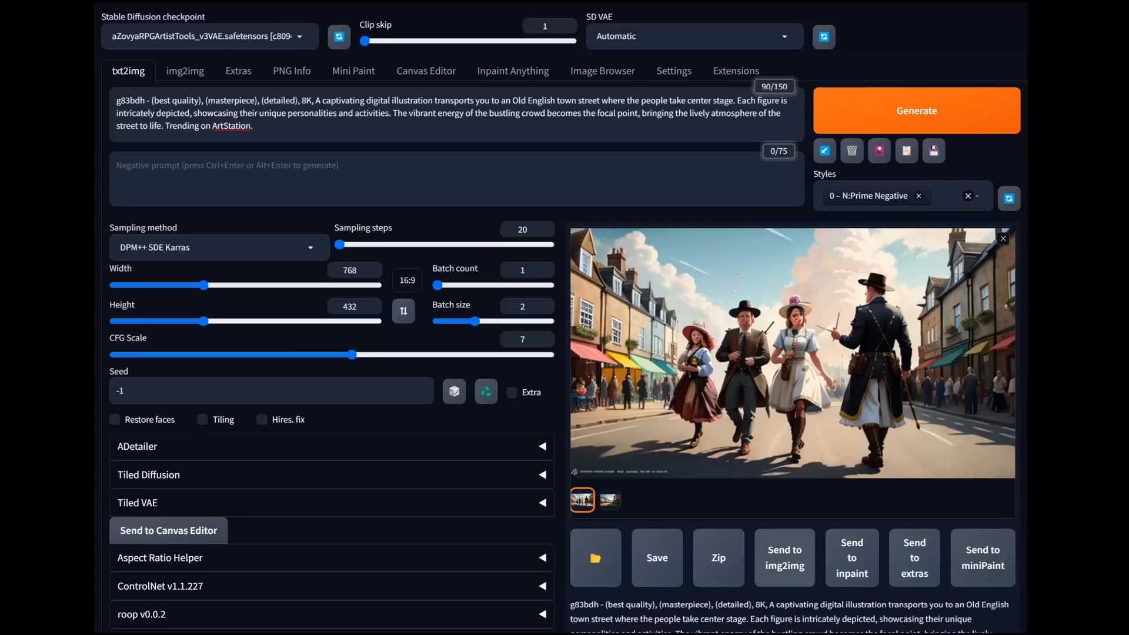
{"action": "left_click", "coordinate": [784, 557]}
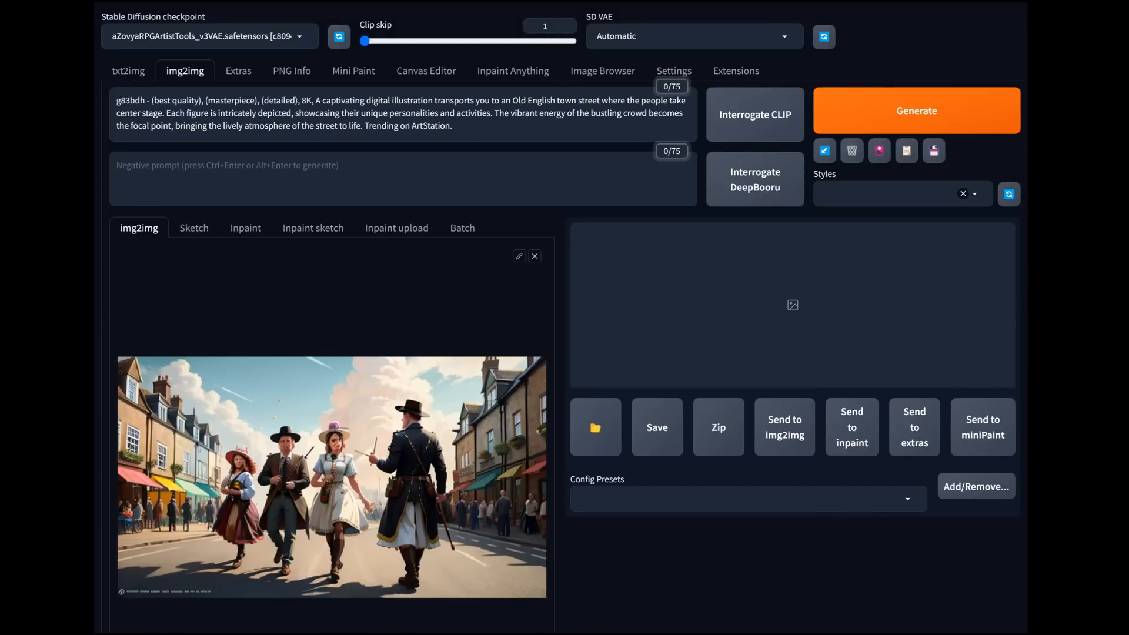
Step: Apply the "0 – N:Prime Negative" style in img2img and set the denoising strength to 0.35
{"action": "left_click", "coordinate": [887, 194]}
{"action": "left_click", "coordinate": [862, 214]}
{"action": "scroll", "coordinate": [563, 317], "scroll_direction": "down", "scroll_amount": 2}
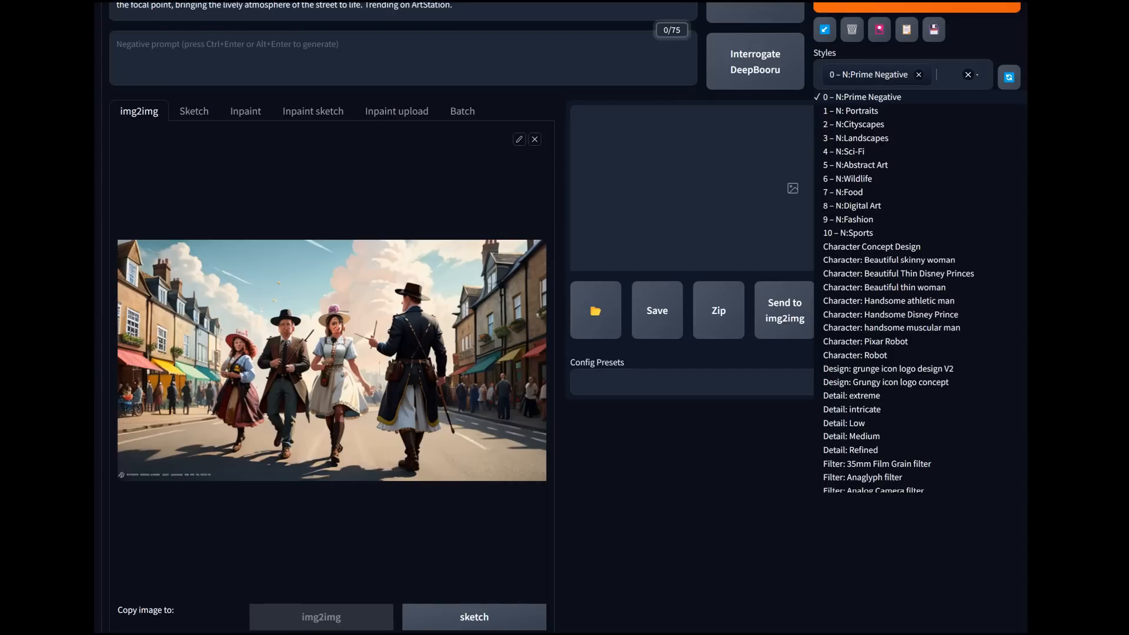
{"action": "scroll", "coordinate": [332, 317], "scroll_direction": "down", "scroll_amount": 9}
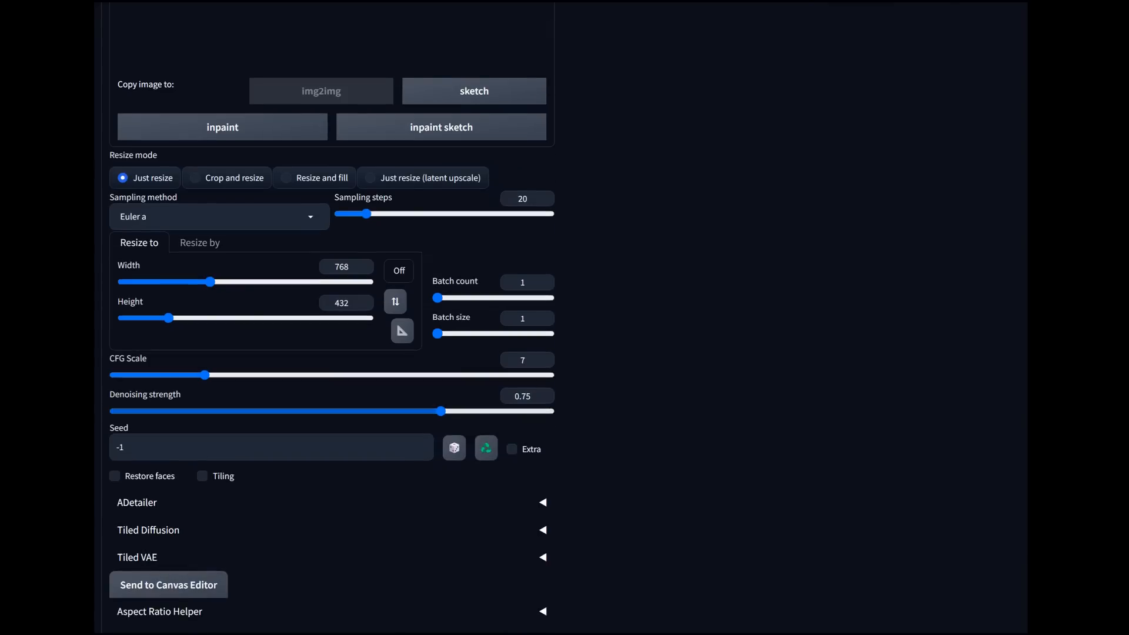
{"action": "left_click_drag", "start_coordinate": [441, 411], "coordinate": [267, 411]}
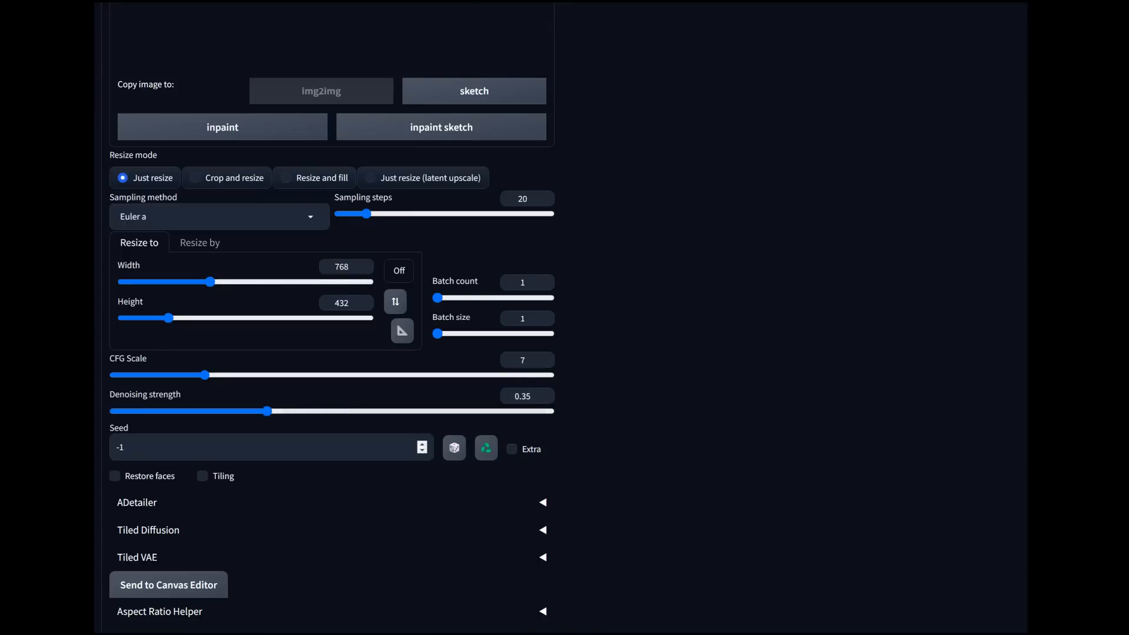
Step: Set the img2img sampling method to DPM++ SDE Karras
{"action": "scroll", "coordinate": [332, 318], "scroll_direction": "down", "scroll_amount": 1}
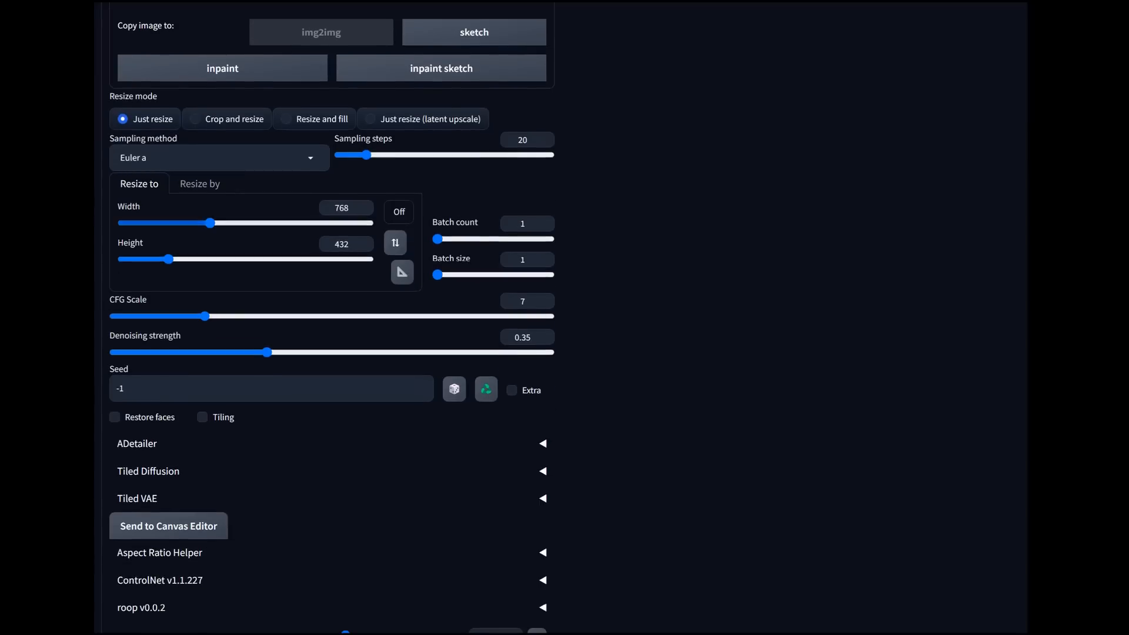
{"action": "left_click", "coordinate": [219, 158]}
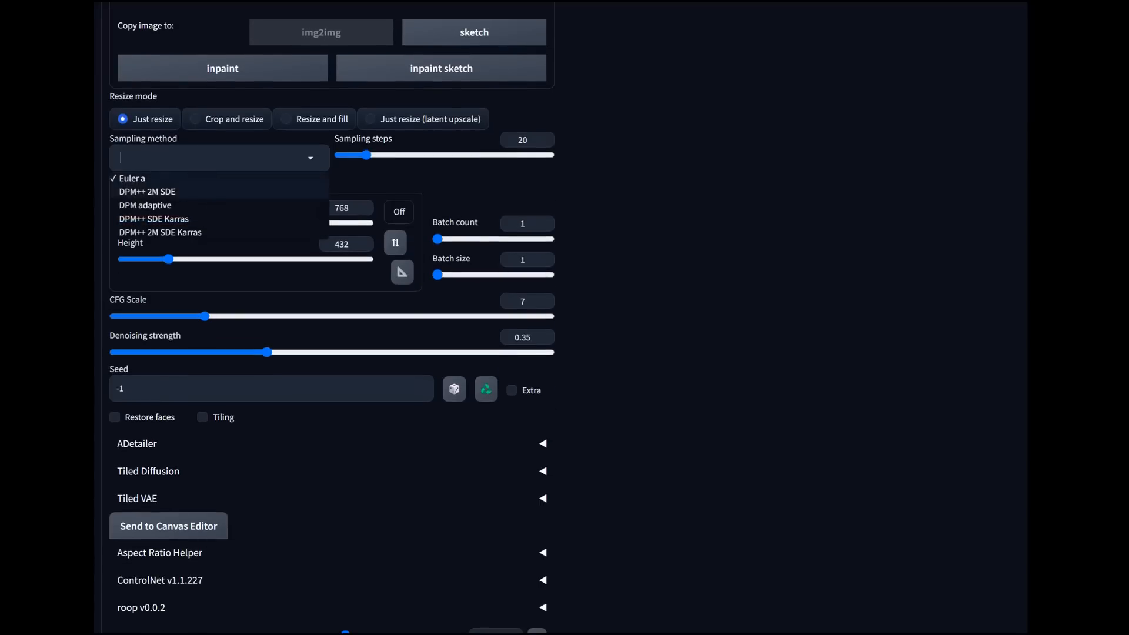
{"action": "left_click", "coordinate": [154, 218]}
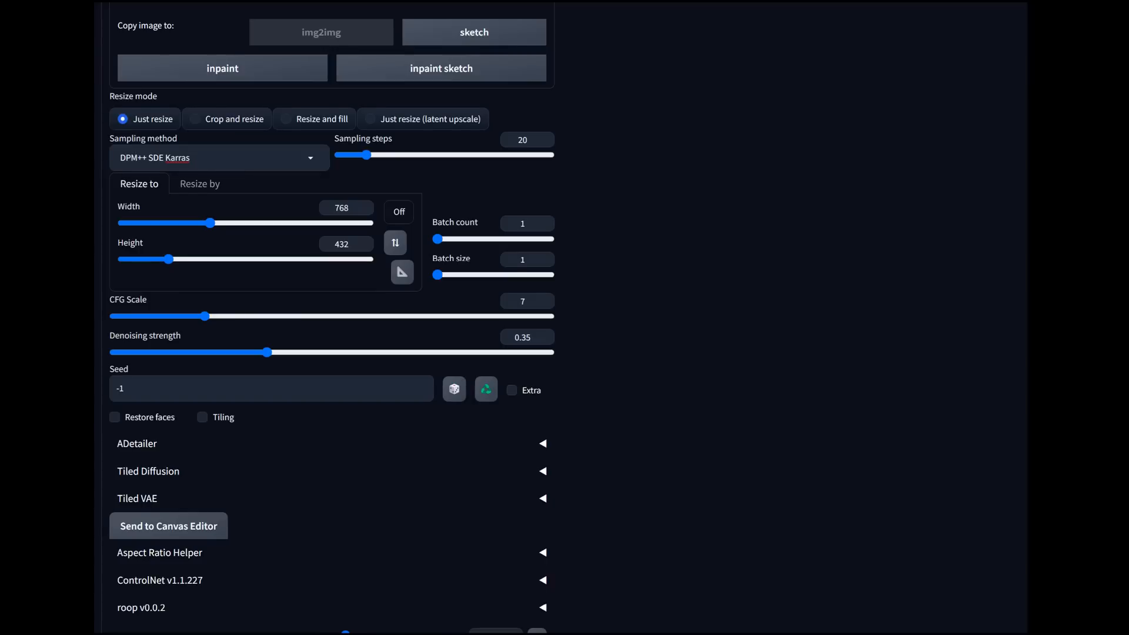
{"action": "scroll", "coordinate": [332, 353], "scroll_direction": "down", "scroll_amount": 3}
{"action": "left_click", "coordinate": [318, 566]}
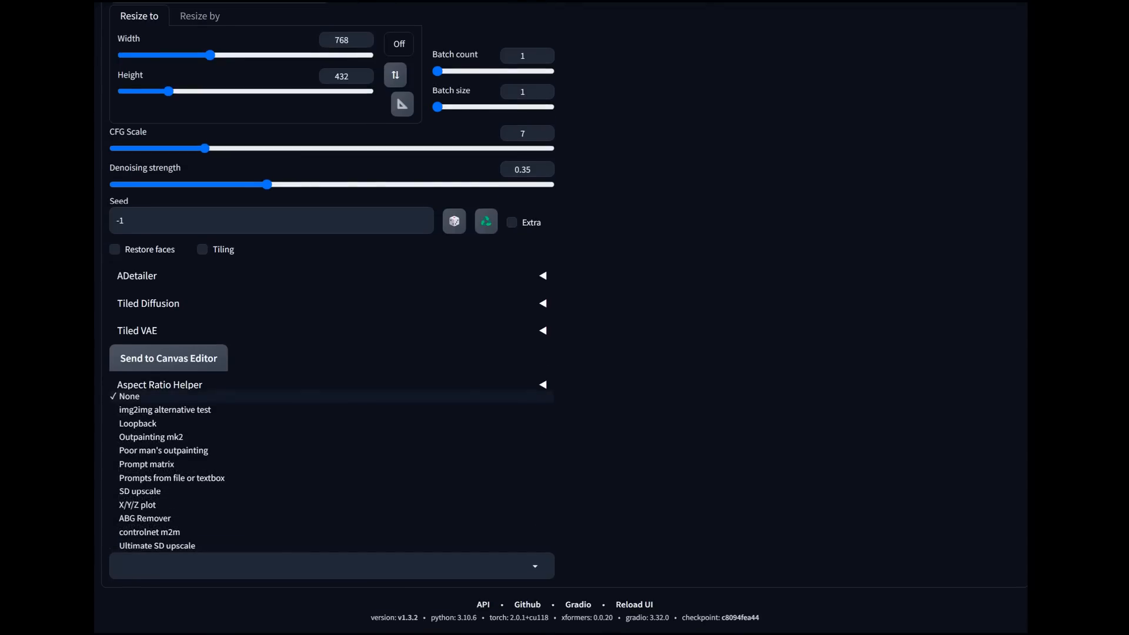
{"action": "left_click", "coordinate": [153, 396]}
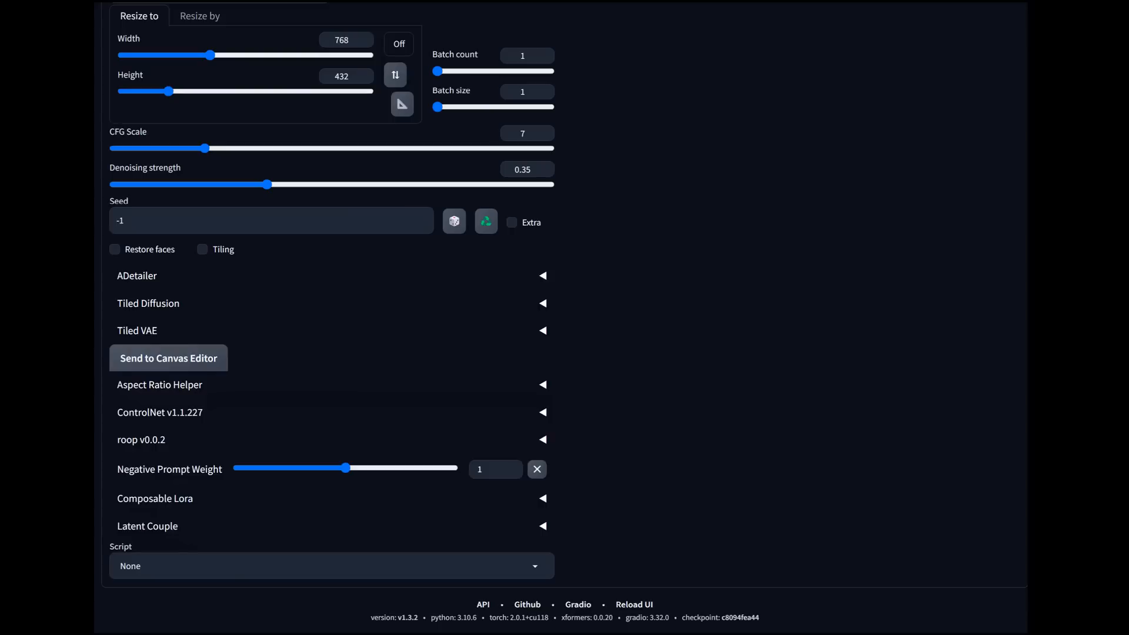
{"action": "left_click", "coordinate": [160, 412]}
{"action": "scroll", "coordinate": [332, 353], "scroll_direction": "down", "scroll_amount": 6}
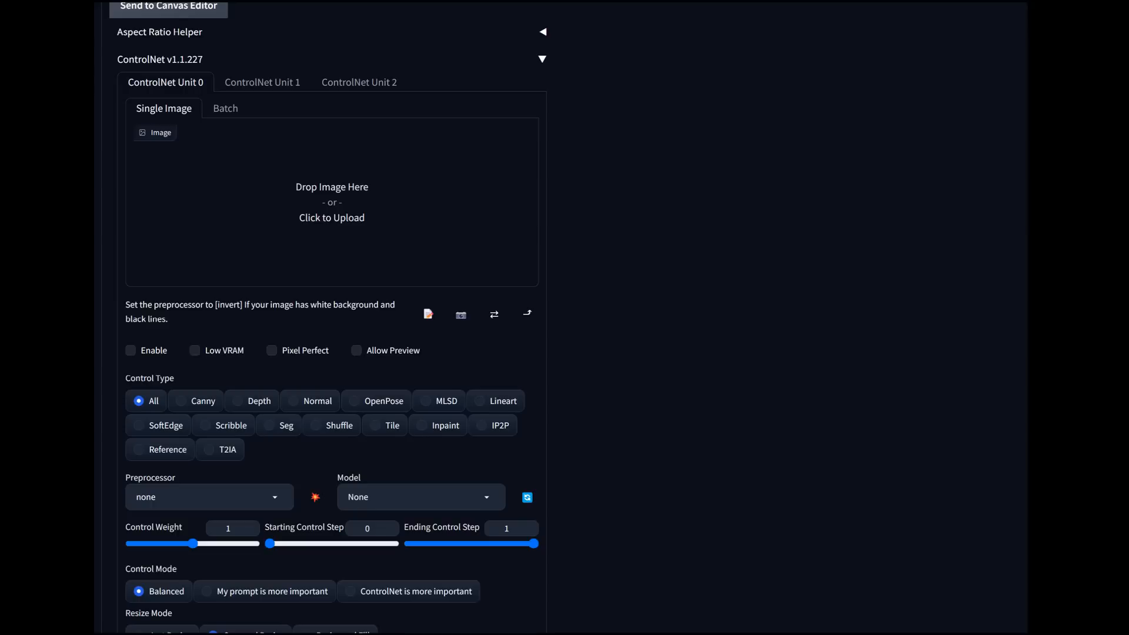
{"action": "left_click", "coordinate": [160, 60]}
Step: Set the Aspect Ratio Helper's maximum dimension to 2048 and scale the output size to 2048 × 1152
{"action": "left_click", "coordinate": [160, 385]}
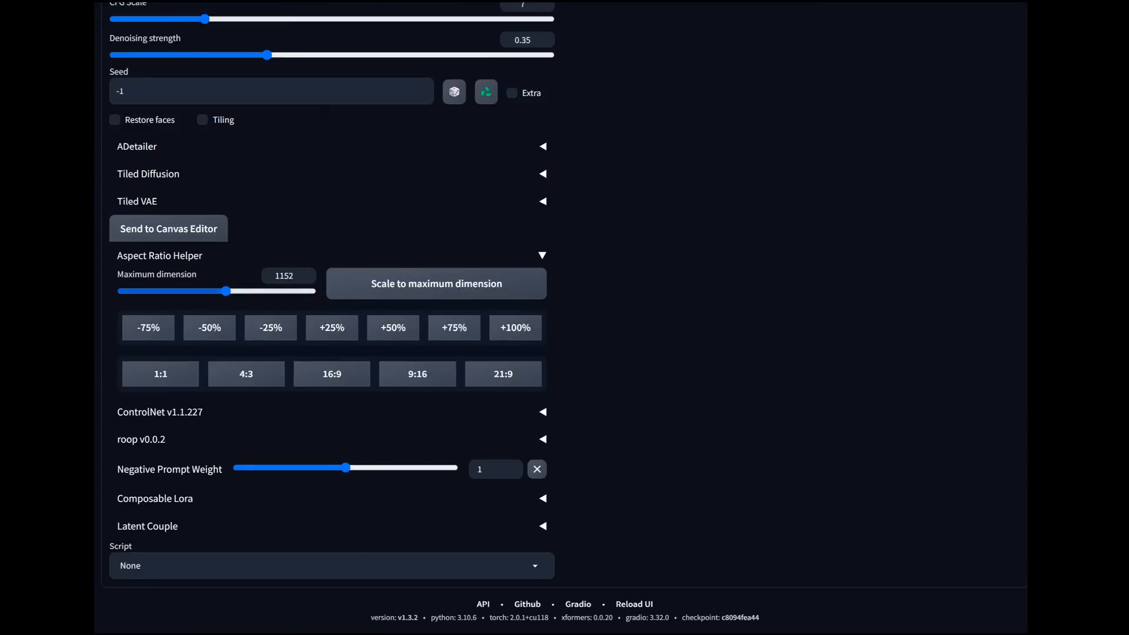
{"action": "left_click_drag", "start_coordinate": [226, 291], "coordinate": [321, 291]}
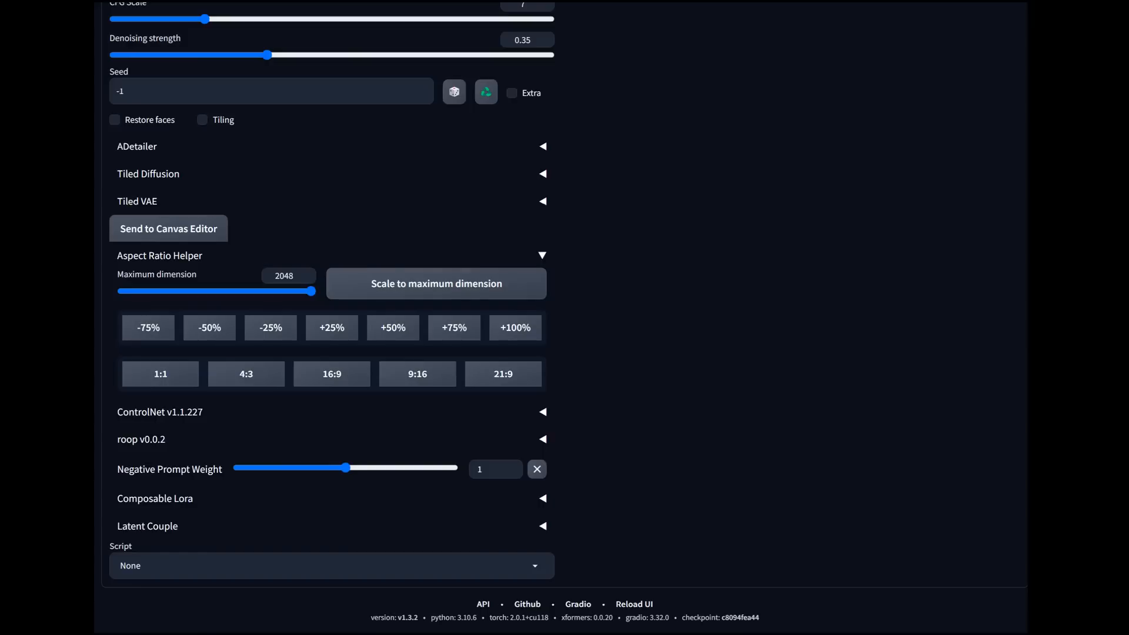
{"action": "scroll", "coordinate": [332, 317], "scroll_direction": "up", "scroll_amount": 4}
{"action": "scroll", "coordinate": [332, 318], "scroll_direction": "down", "scroll_amount": 1}
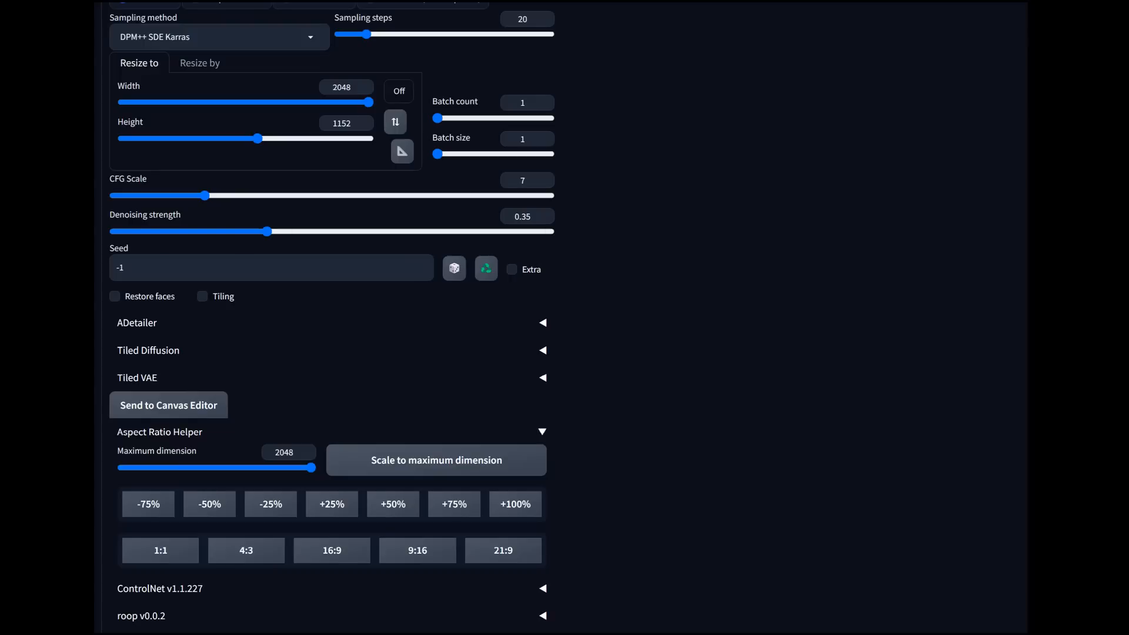
Step: Enable ADetailer for the img2img pass, then expand and review its Inpainting settings
{"action": "left_click", "coordinate": [542, 323]}
{"action": "scroll", "coordinate": [332, 323], "scroll_direction": "down", "scroll_amount": 1}
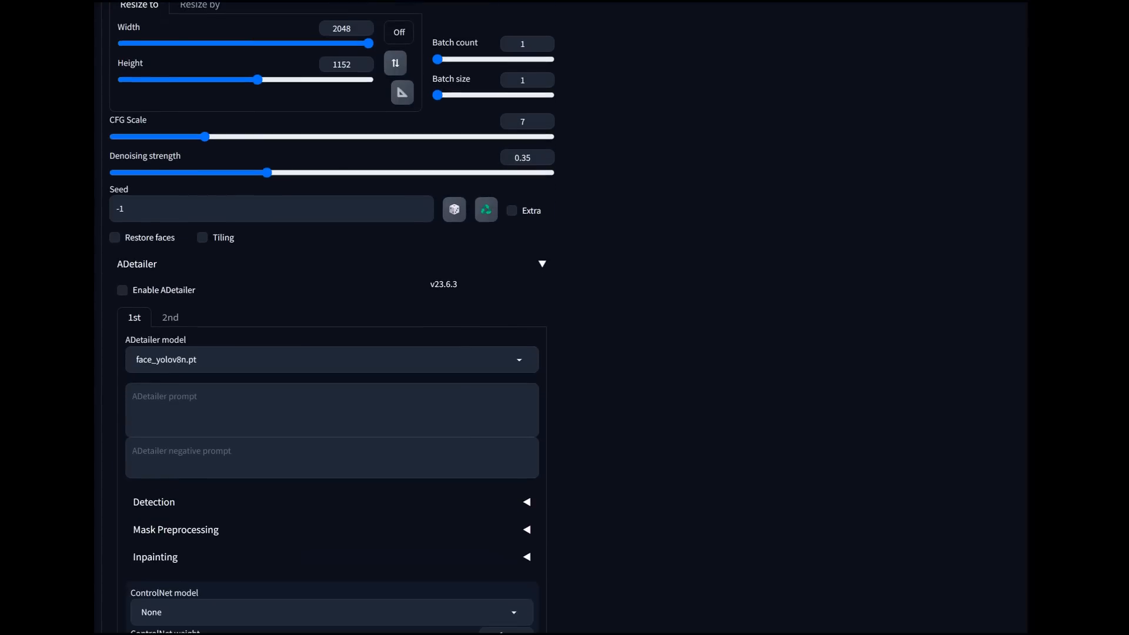
{"action": "left_click", "coordinate": [123, 290]}
{"action": "scroll", "coordinate": [332, 318], "scroll_direction": "down", "scroll_amount": 2}
{"action": "left_click", "coordinate": [155, 439]}
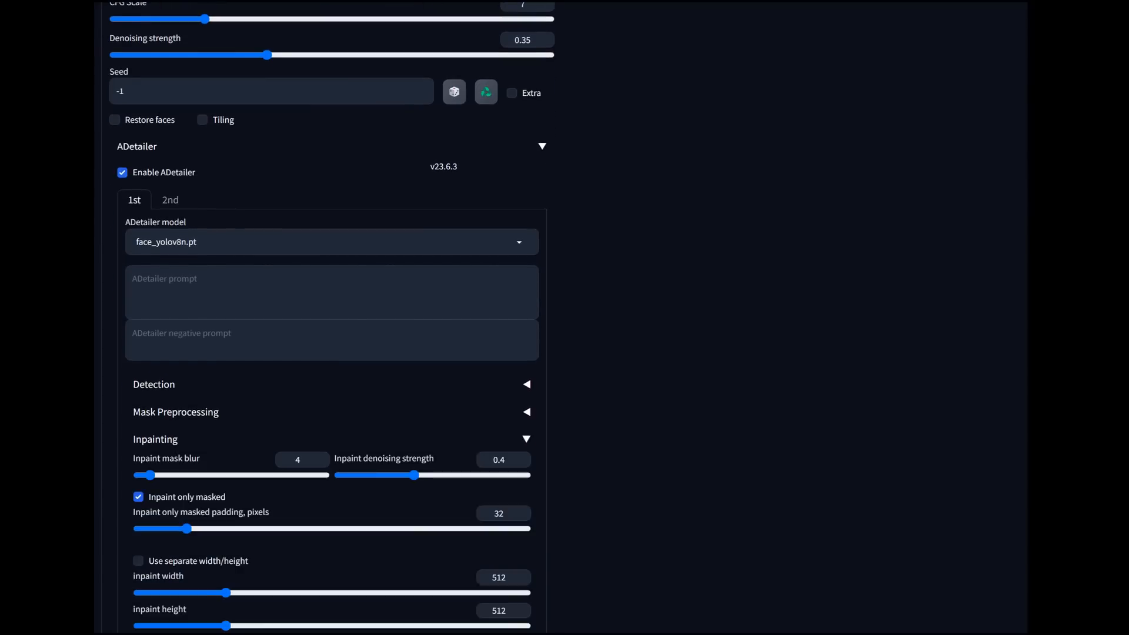
{"action": "scroll", "coordinate": [332, 412], "scroll_direction": "down", "scroll_amount": 3}
{"action": "scroll", "coordinate": [331, 411], "scroll_direction": "up", "scroll_amount": 1}
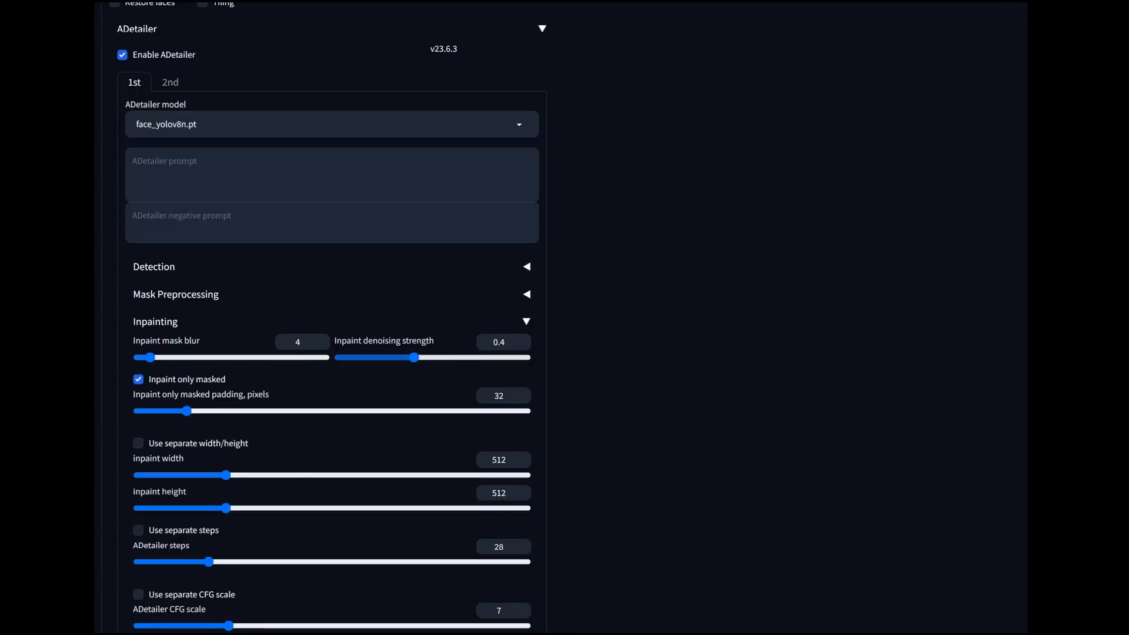
{"action": "scroll", "coordinate": [558, 318], "scroll_direction": "up", "scroll_amount": 10}
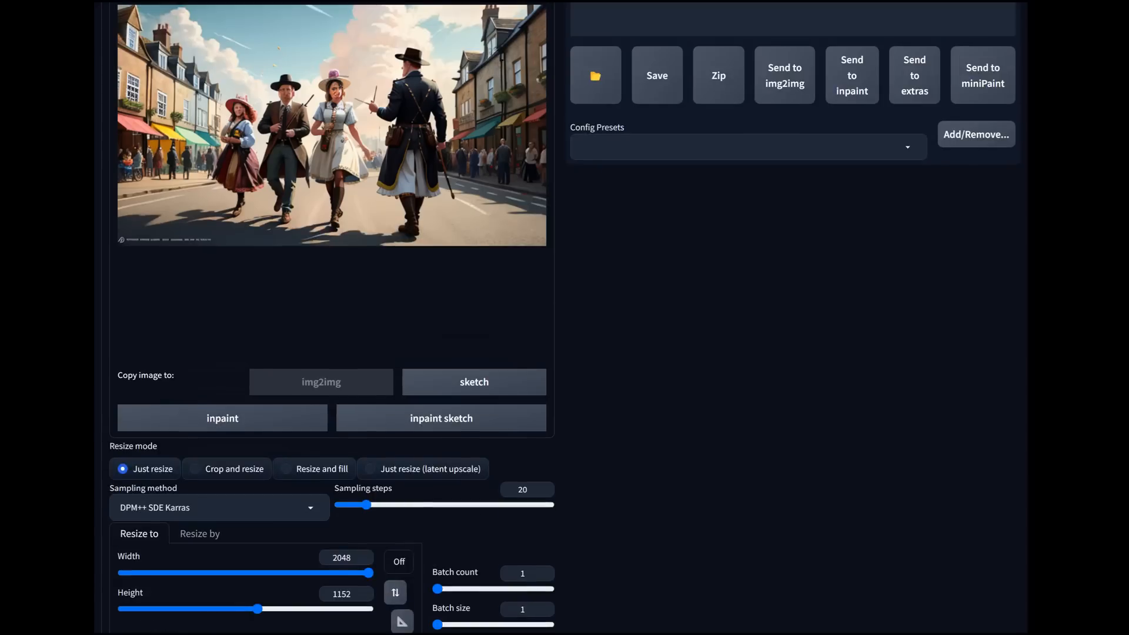
{"action": "scroll", "coordinate": [559, 318], "scroll_direction": "down", "scroll_amount": 8}
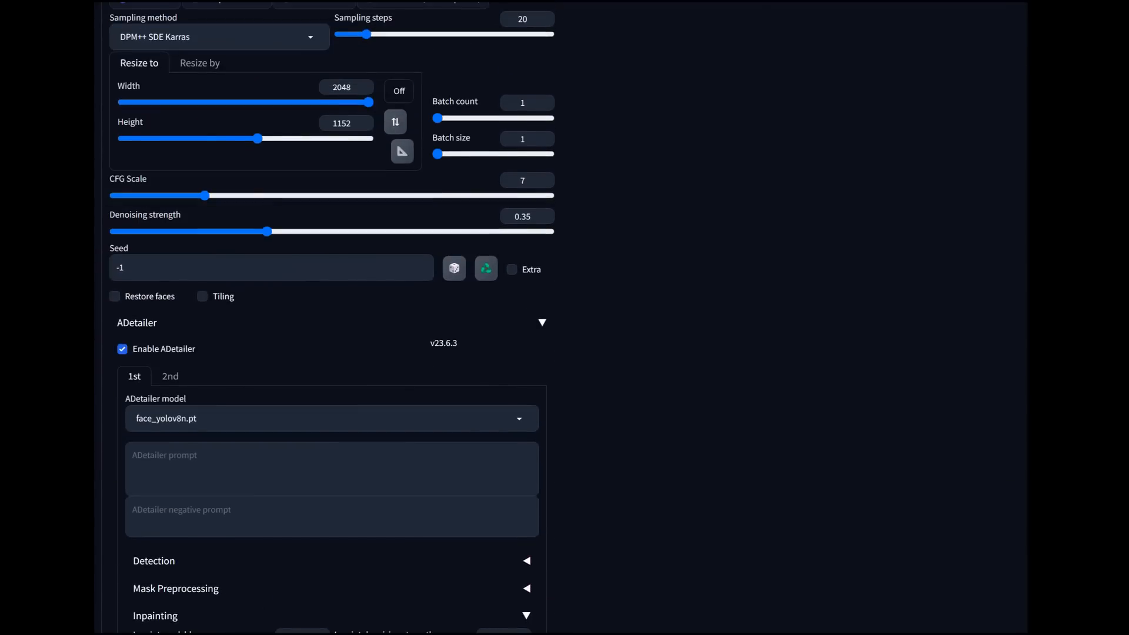
Step: Set the inpaint denoising strength of the first ADetailer pass, which uses face_yolov8n.pt, to 0.67
{"action": "scroll", "coordinate": [558, 318], "scroll_direction": "down", "scroll_amount": 2}
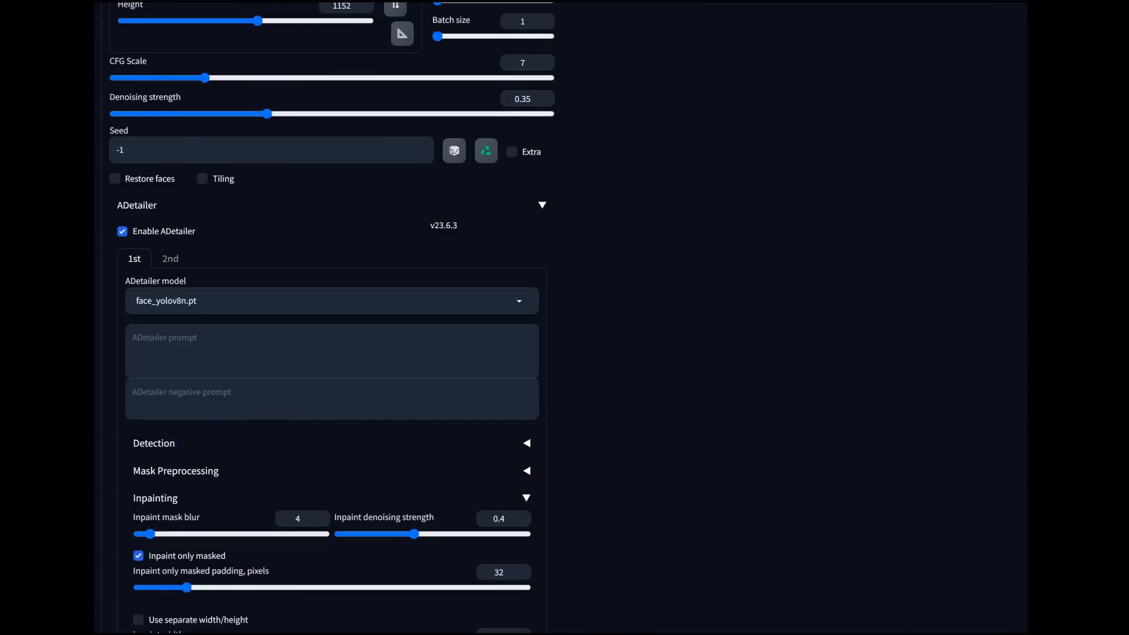
{"action": "scroll", "coordinate": [328, 318], "scroll_direction": "down", "scroll_amount": 3}
{"action": "left_click_drag", "start_coordinate": [414, 357], "coordinate": [465, 357]}
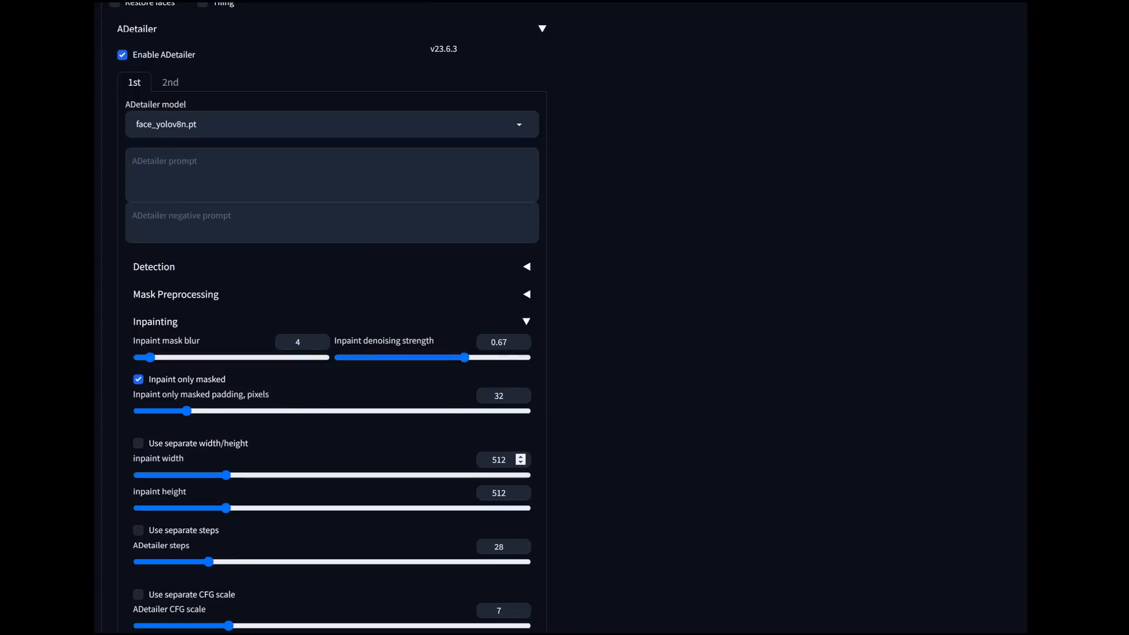
{"action": "scroll", "coordinate": [521, 459], "scroll_direction": "down", "scroll_amount": 1}
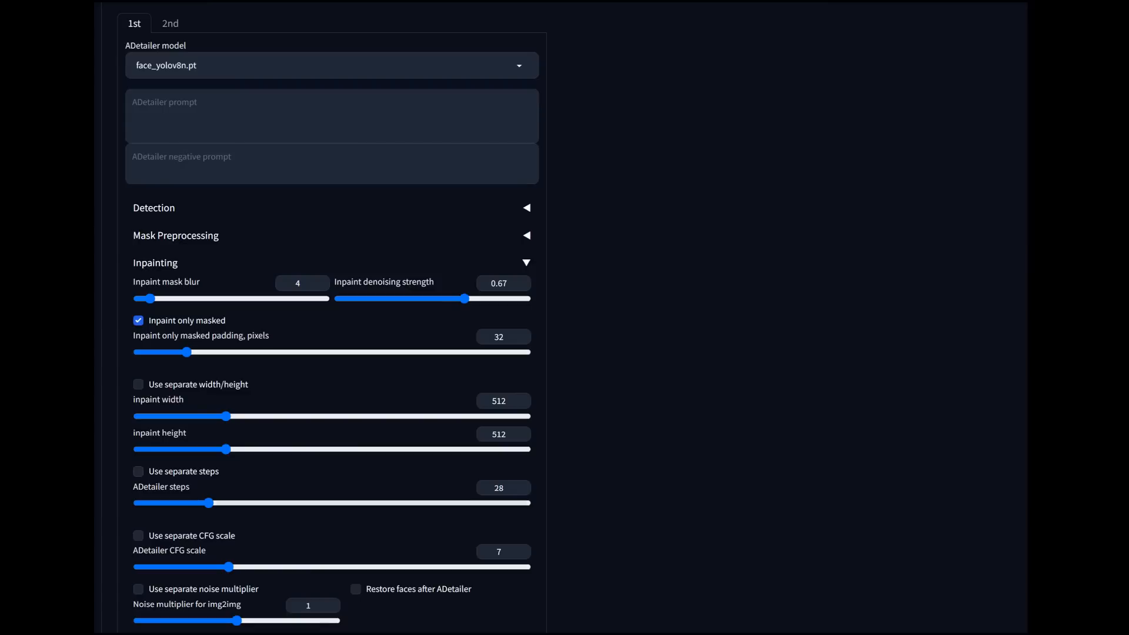
{"action": "scroll", "coordinate": [329, 317], "scroll_direction": "up", "scroll_amount": 10}
{"action": "scroll", "coordinate": [330, 318], "scroll_direction": "down", "scroll_amount": 5}
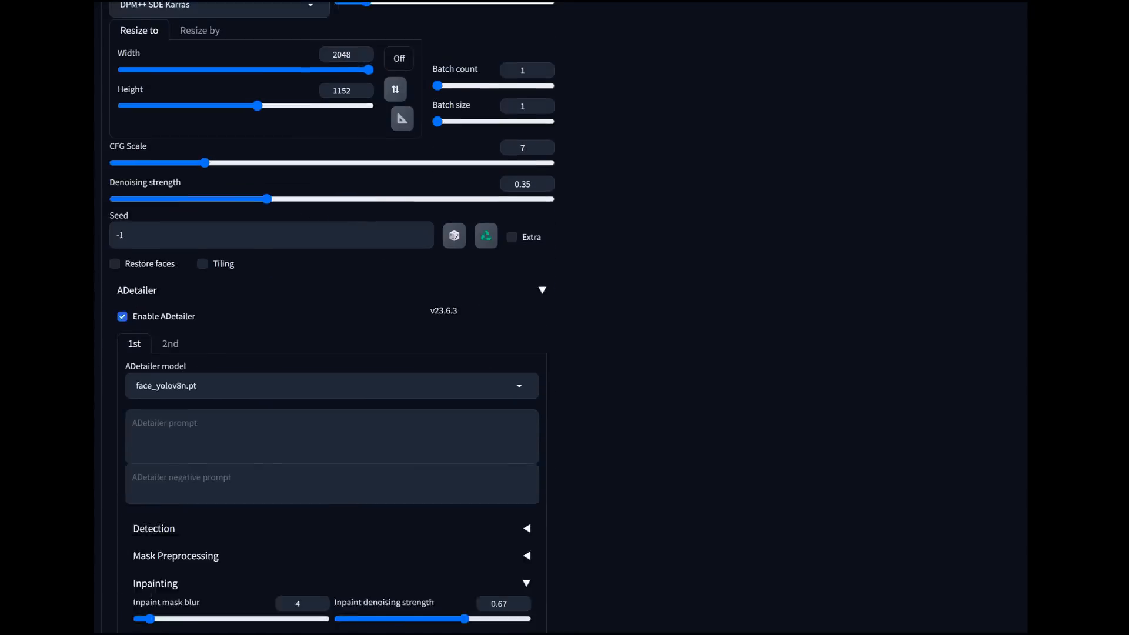
{"action": "scroll", "coordinate": [329, 318], "scroll_direction": "down", "scroll_amount": 4}
{"action": "scroll", "coordinate": [329, 317], "scroll_direction": "up", "scroll_amount": 1}
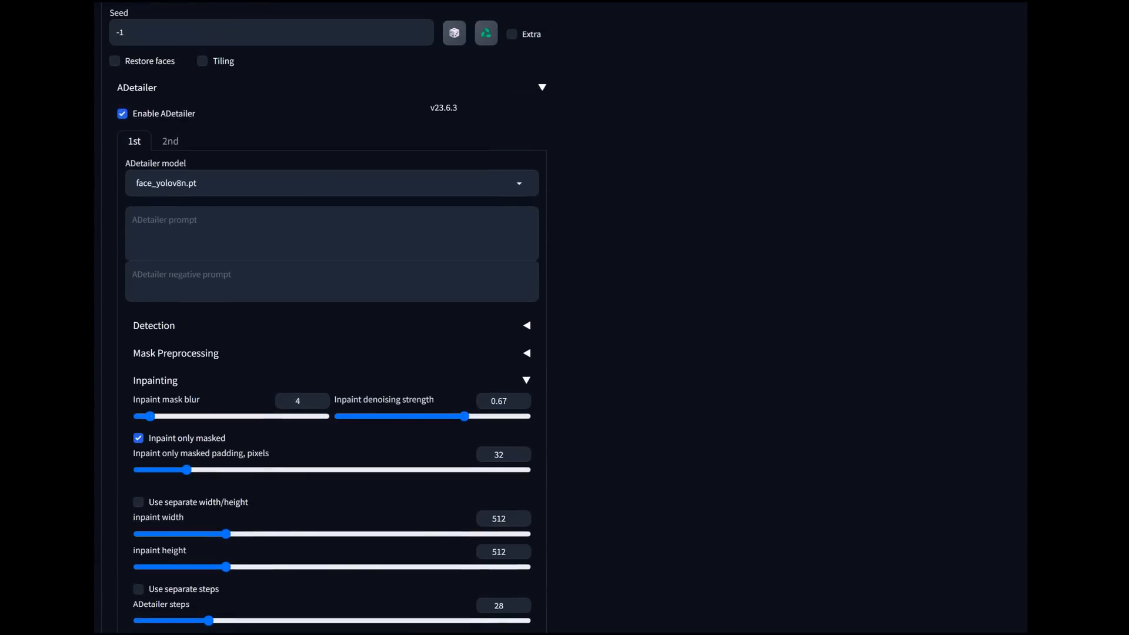
Step: Select hand_yolov8n.pt as the second ADetailer model and set its inpaint denoising strength to 0.65
{"action": "left_click", "coordinate": [170, 141]}
{"action": "left_click", "coordinate": [332, 184]}
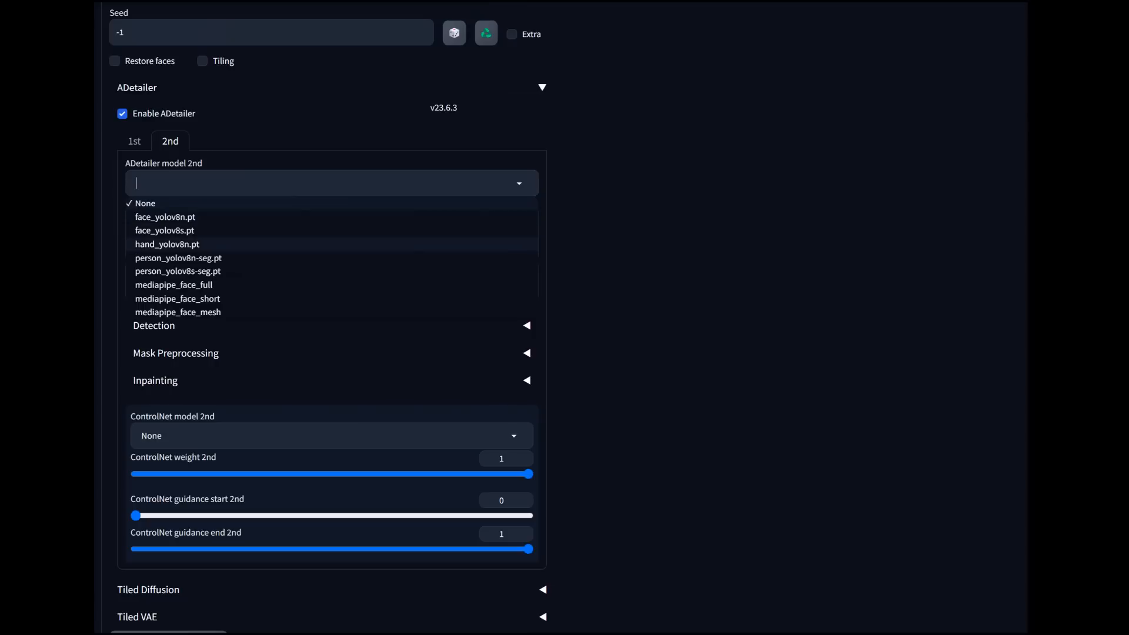
{"action": "left_click", "coordinate": [167, 244]}
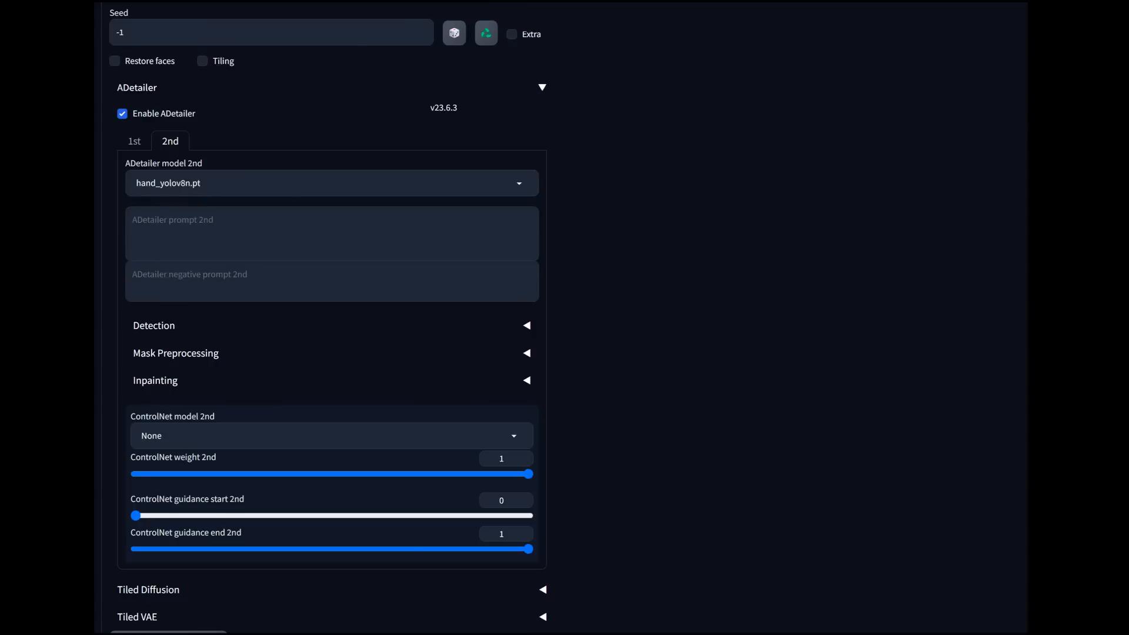
{"action": "scroll", "coordinate": [332, 317], "scroll_direction": "down", "scroll_amount": 3}
{"action": "left_click", "coordinate": [155, 204]}
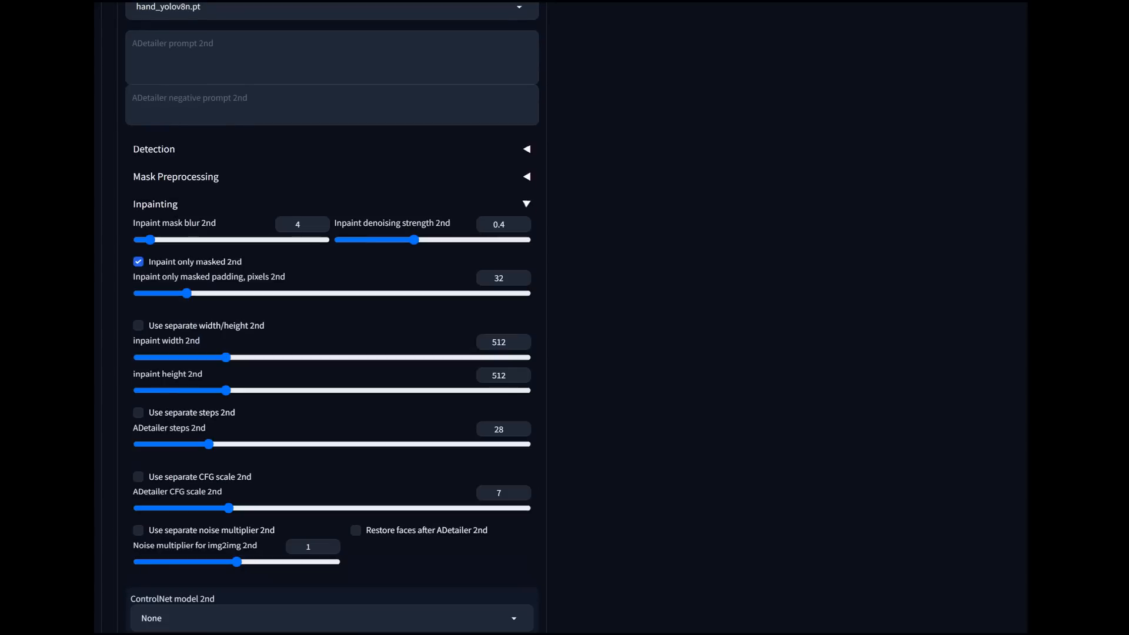
{"action": "left_click_drag", "start_coordinate": [414, 239], "coordinate": [461, 240]}
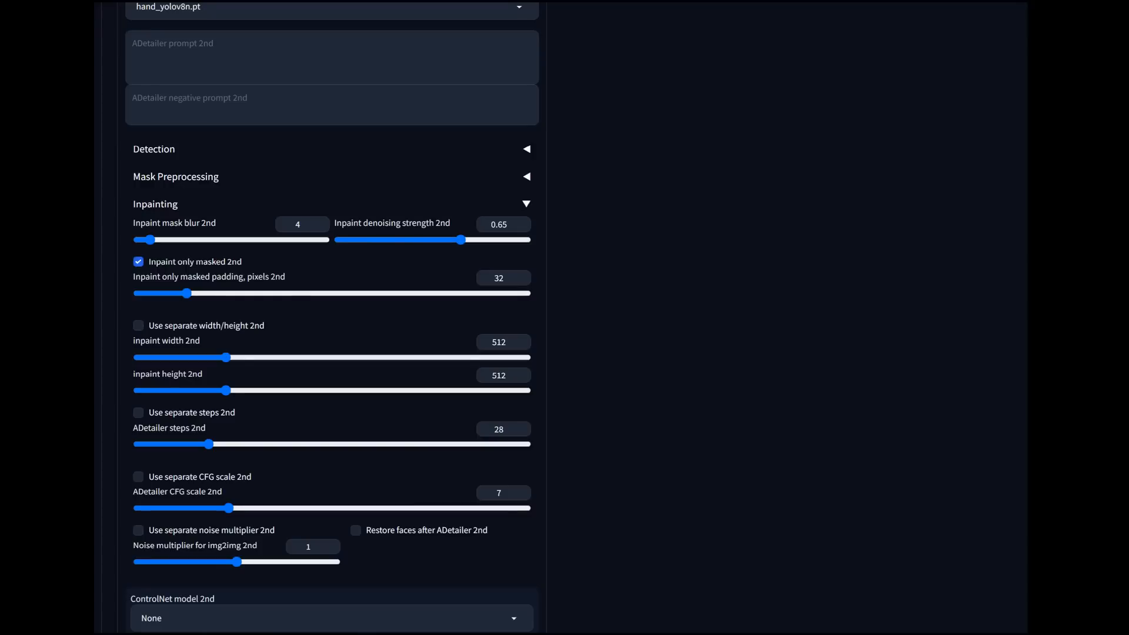
Step: Recheck the resize settings and both ADetailer passes, and generate the img2img upscale
{"action": "scroll", "coordinate": [332, 318], "scroll_direction": "up", "scroll_amount": 20}
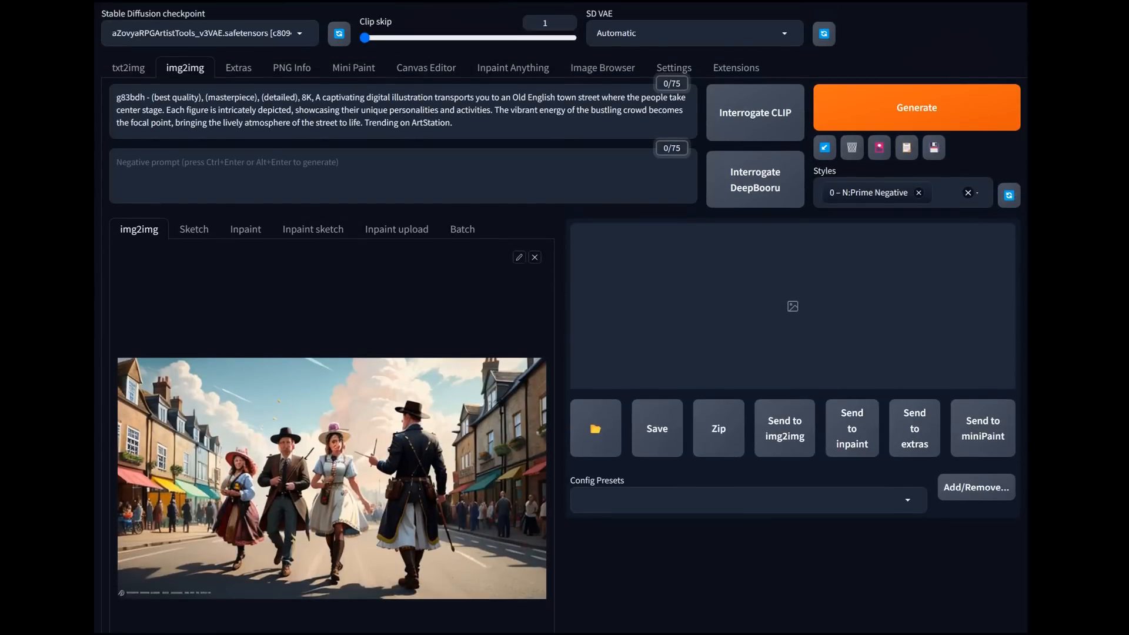
{"action": "scroll", "coordinate": [332, 317], "scroll_direction": "down", "scroll_amount": 10}
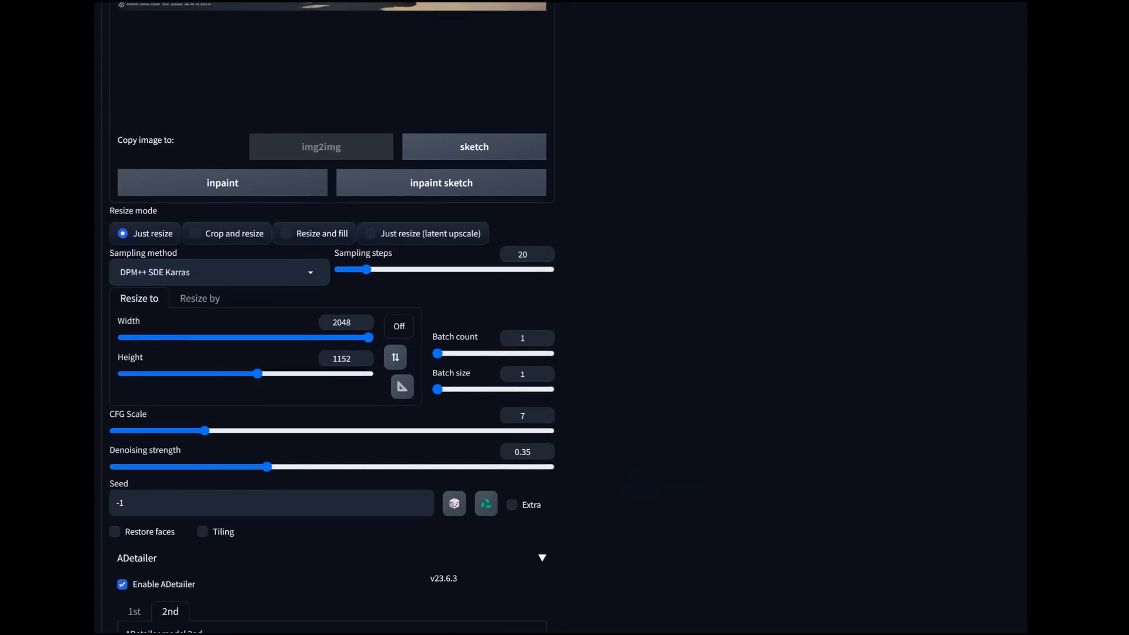
{"action": "scroll", "coordinate": [332, 318], "scroll_direction": "down", "scroll_amount": 3}
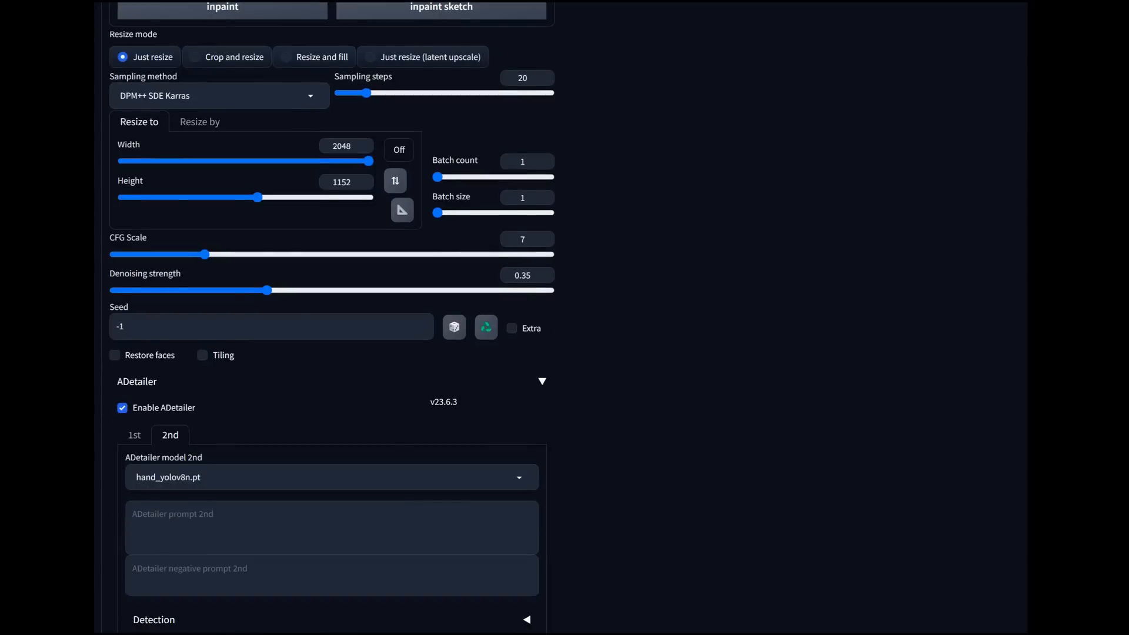
{"action": "scroll", "coordinate": [332, 317], "scroll_direction": "down", "scroll_amount": 2}
{"action": "left_click", "coordinate": [134, 317]}
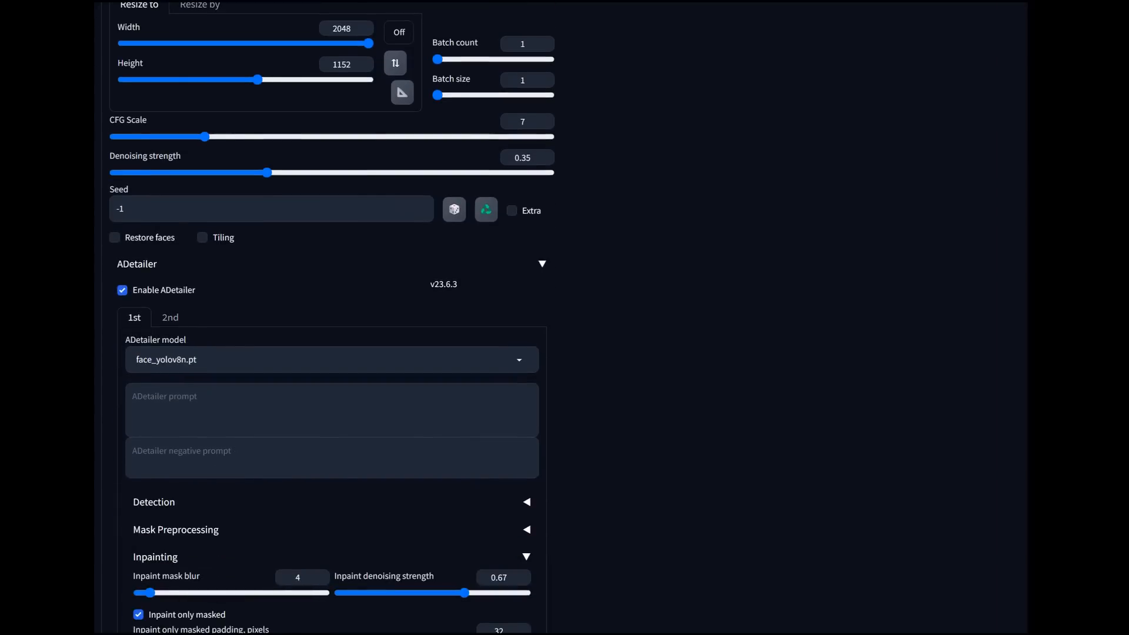
{"action": "left_click", "coordinate": [170, 318]}
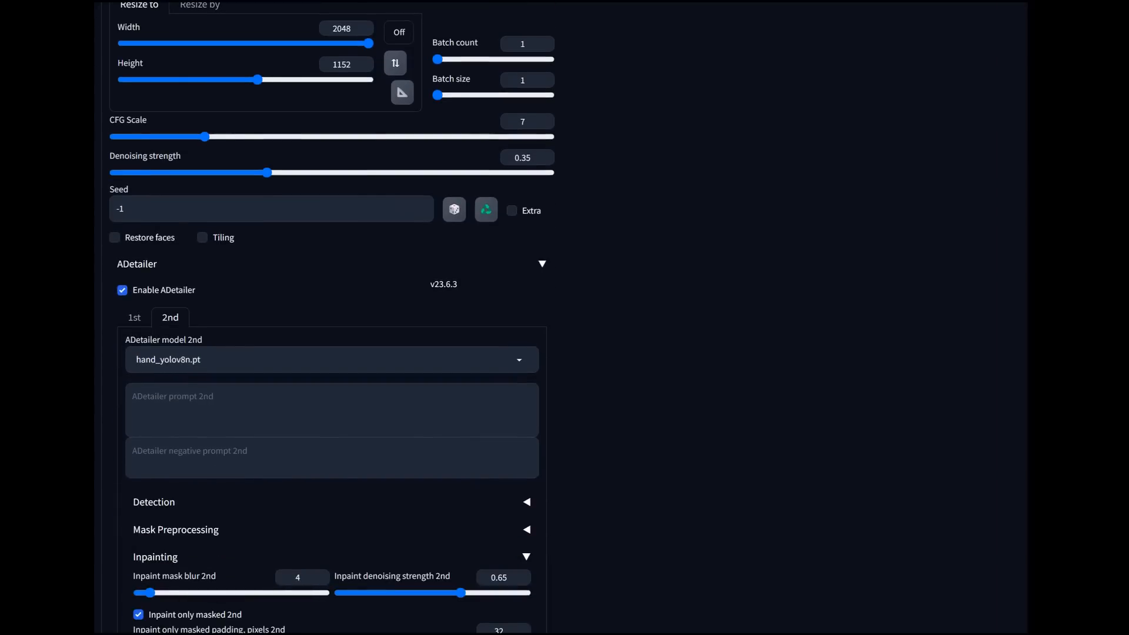
{"action": "scroll", "coordinate": [332, 317], "scroll_direction": "up", "scroll_amount": 15}
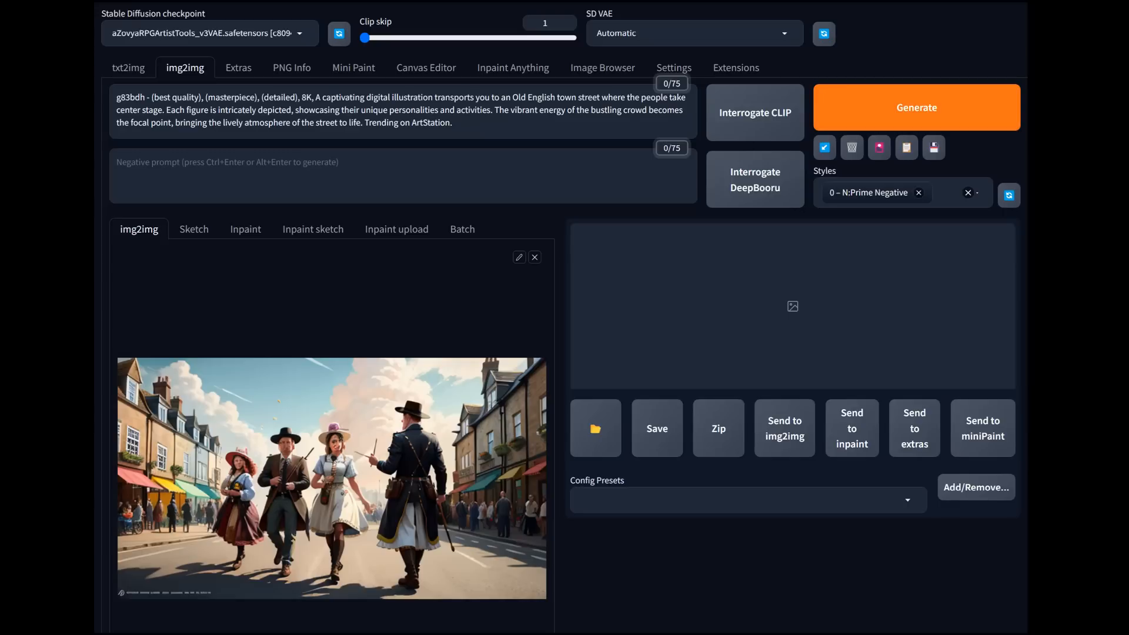
{"action": "left_click", "coordinate": [917, 107]}
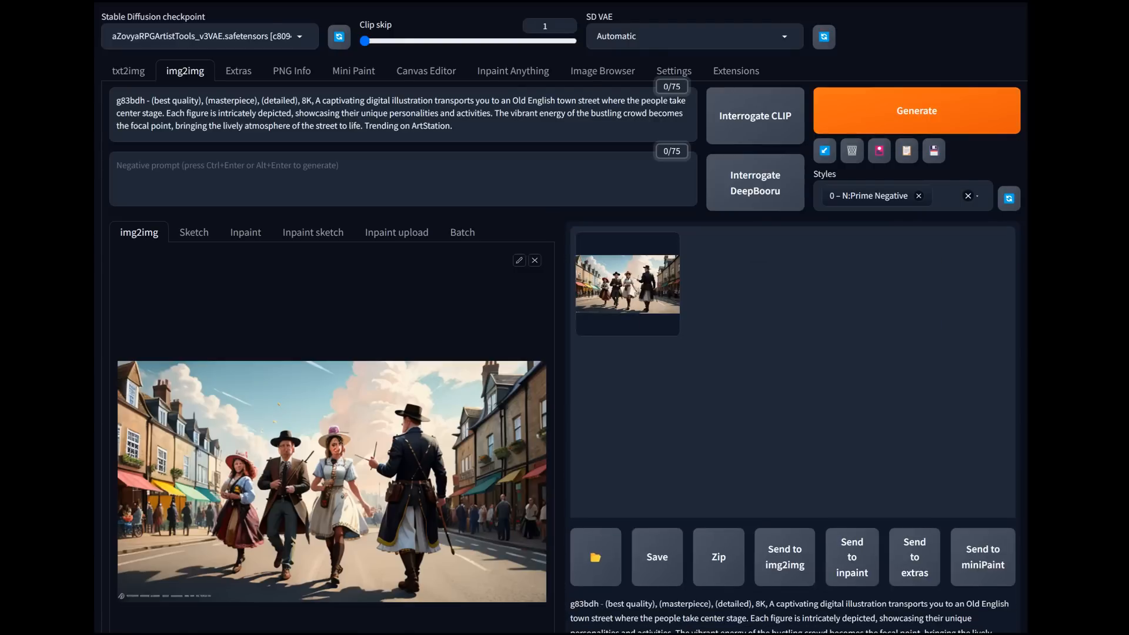
Step: Lower the inpaint denoising strength of the first ADetailer pass for faces to 0.55
{"action": "scroll", "coordinate": [564, 318], "scroll_direction": "down", "scroll_amount": 8}
{"action": "scroll", "coordinate": [564, 318], "scroll_direction": "down", "scroll_amount": 9}
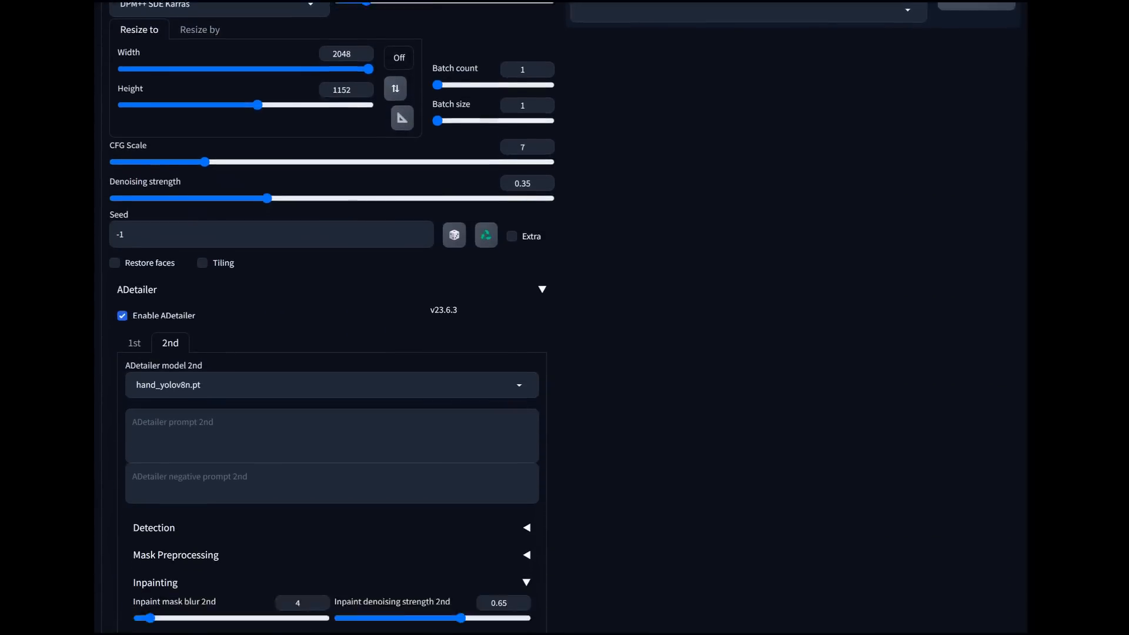
{"action": "scroll", "coordinate": [565, 317], "scroll_direction": "up", "scroll_amount": 3}
{"action": "left_click", "coordinate": [135, 379]}
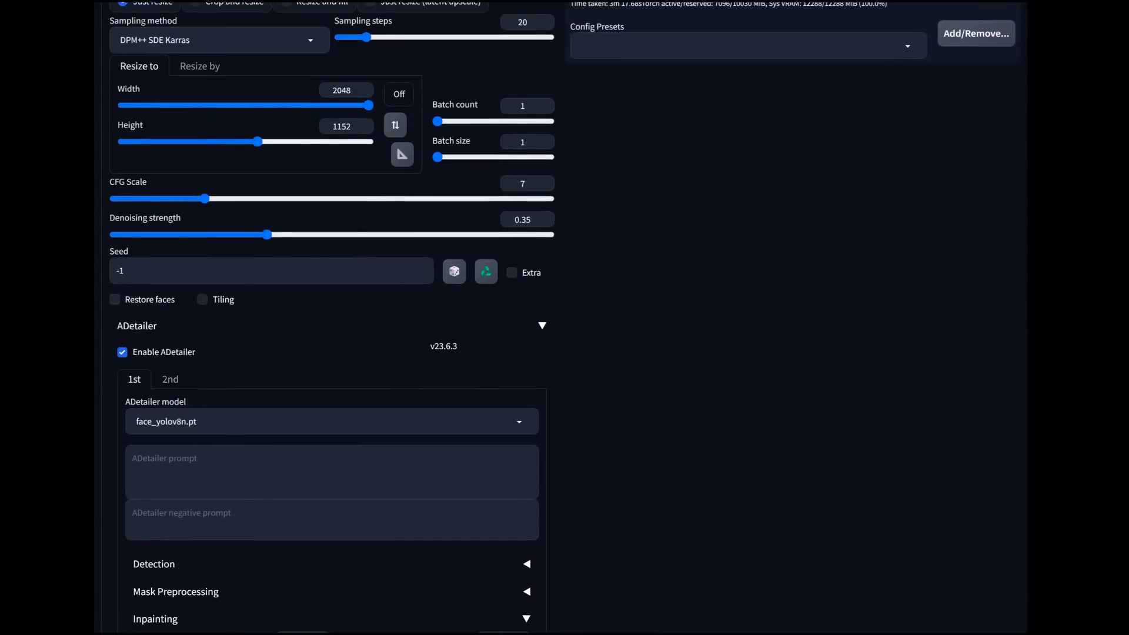
{"action": "scroll", "coordinate": [329, 317], "scroll_direction": "down", "scroll_amount": 5}
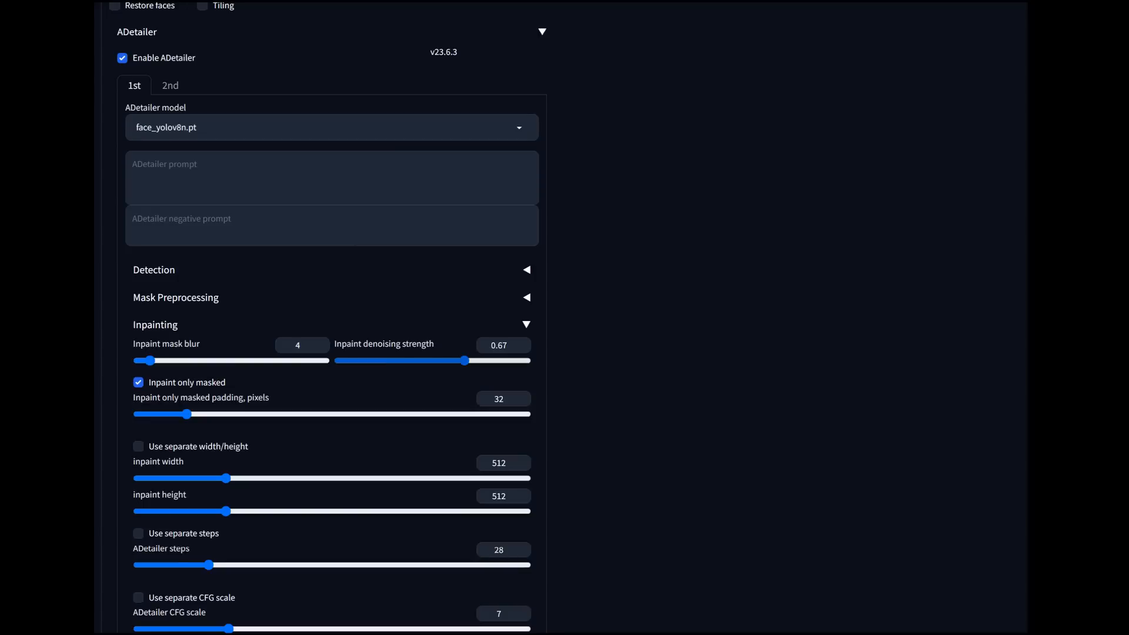
{"action": "left_click_drag", "start_coordinate": [465, 360], "coordinate": [441, 361]}
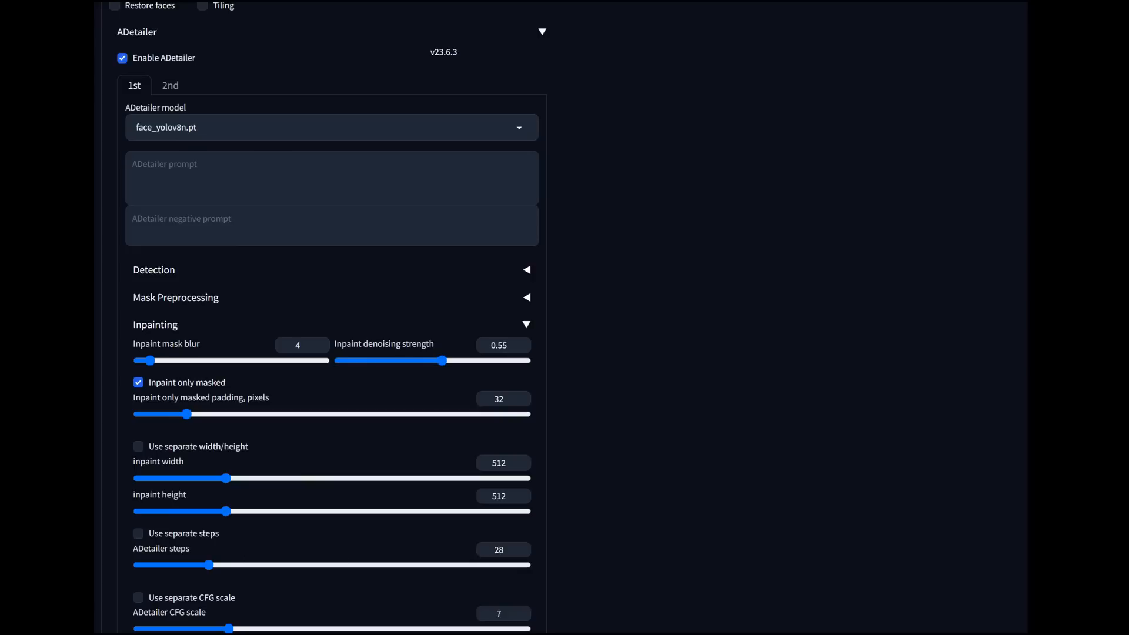
{"action": "scroll", "coordinate": [332, 318], "scroll_direction": "up", "scroll_amount": 3}
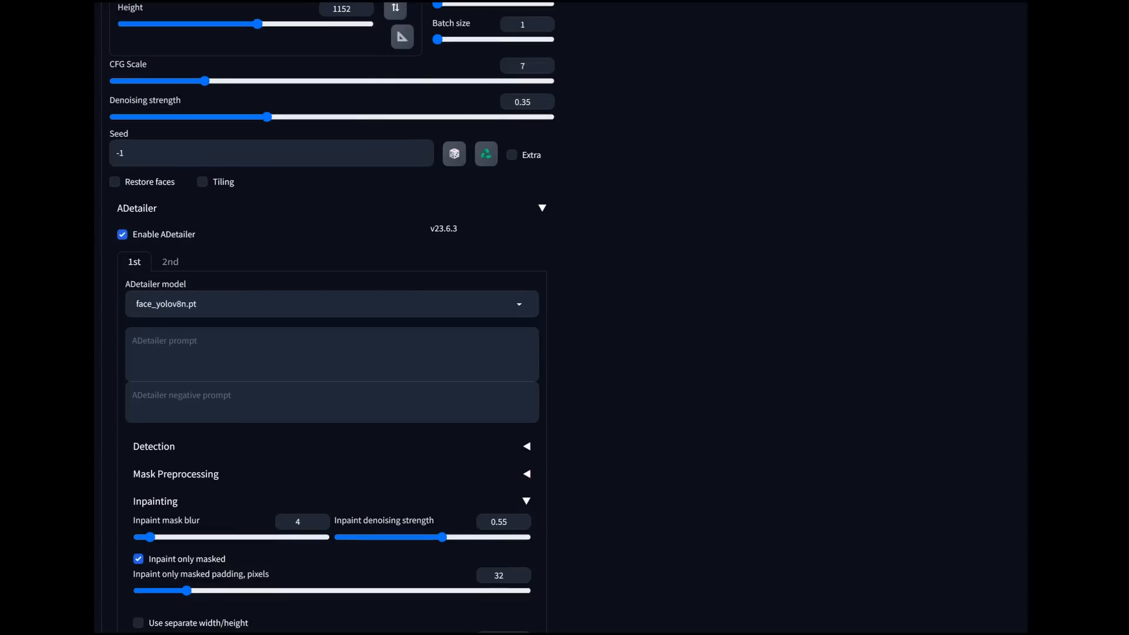
Step: Lower the inpaint denoising strength of the second ADetailer pass for hands and generate the img2img image again
{"action": "left_click", "coordinate": [170, 262]}
{"action": "scroll", "coordinate": [332, 317], "scroll_direction": "down", "scroll_amount": 2}
{"action": "left_click_drag", "start_coordinate": [461, 419], "coordinate": [442, 420]}
{"action": "scroll", "coordinate": [561, 317], "scroll_direction": "up", "scroll_amount": 16}
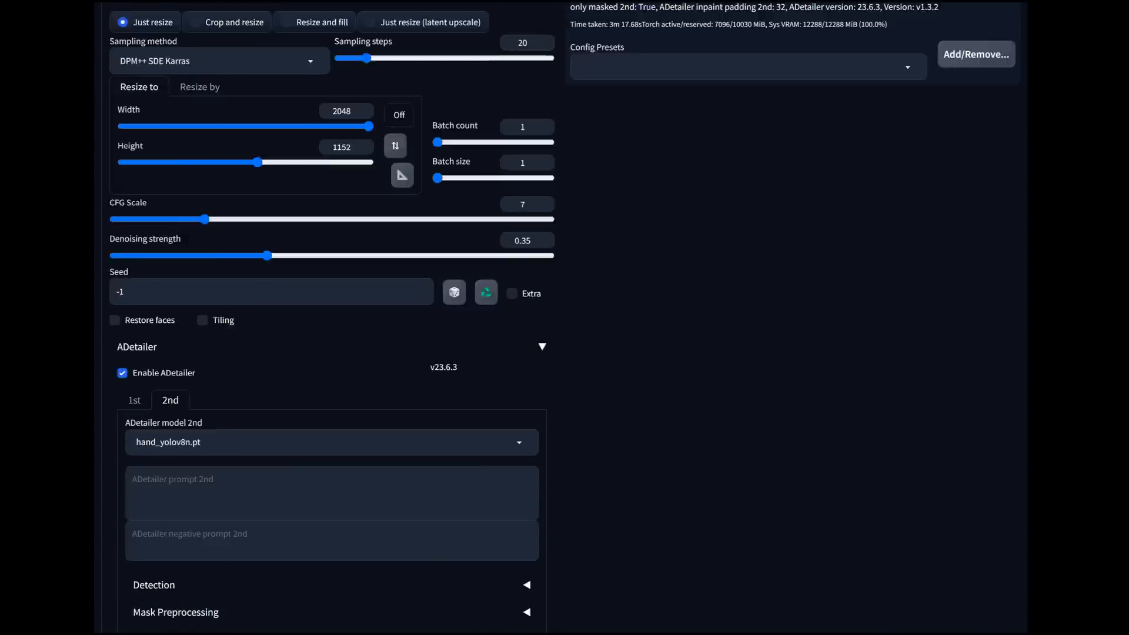
{"action": "left_click", "coordinate": [876, 111]}
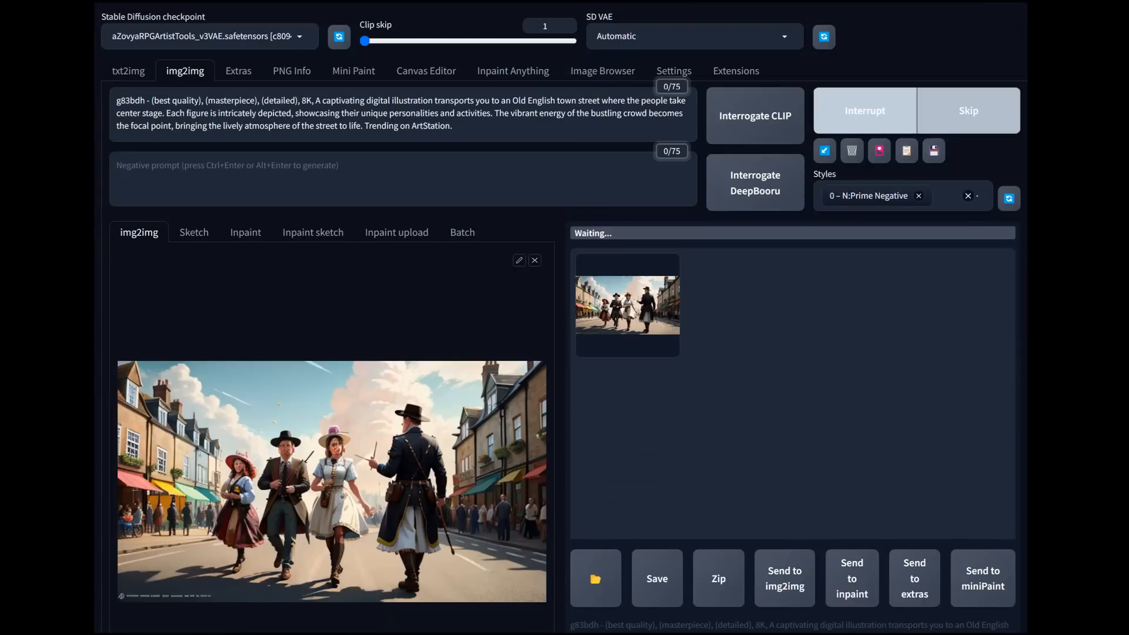
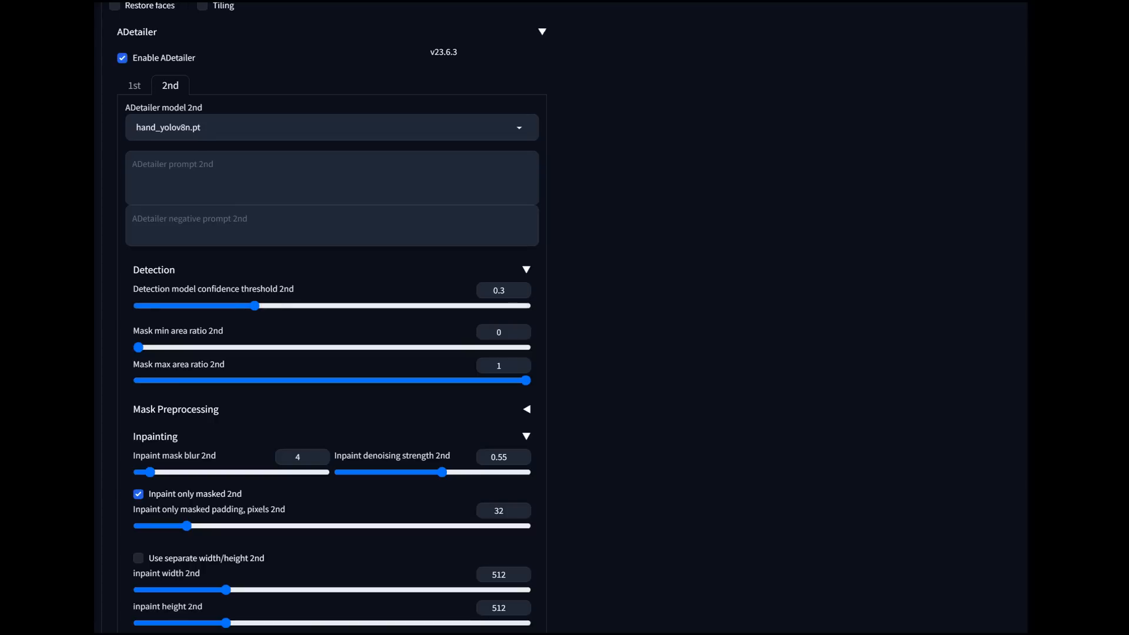
Step: Return to the original txt2img street scene and send it to inpainting
{"action": "left_click", "coordinate": [135, 86]}
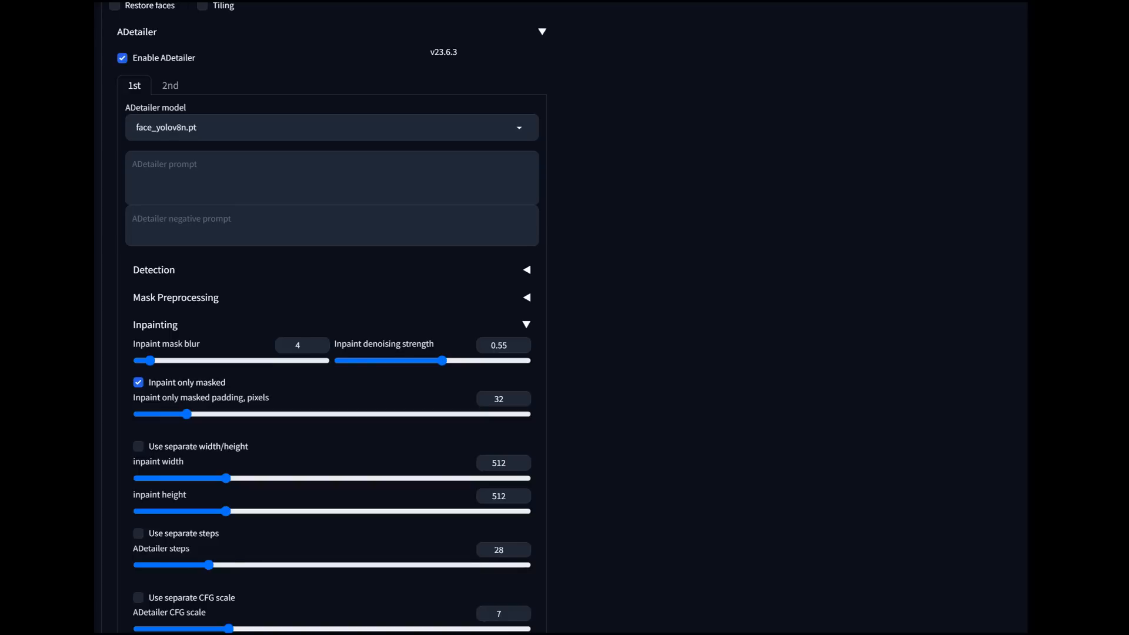
{"action": "scroll", "coordinate": [558, 318], "scroll_direction": "up", "scroll_amount": 20}
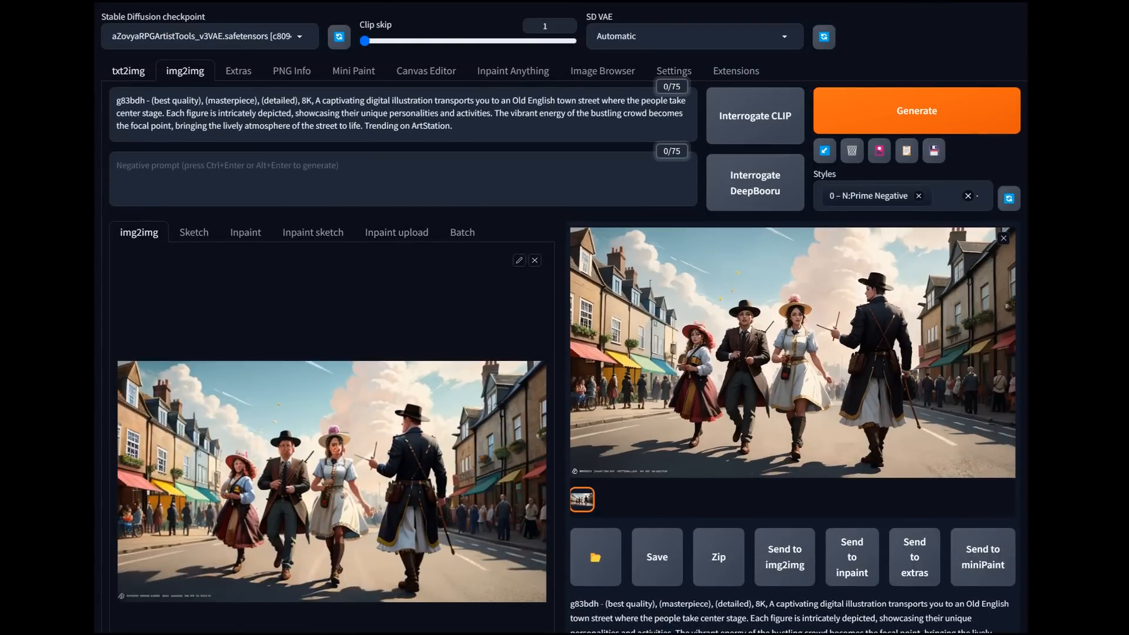
{"action": "left_click", "coordinate": [128, 70]}
{"action": "scroll", "coordinate": [560, 318], "scroll_direction": "down", "scroll_amount": 5}
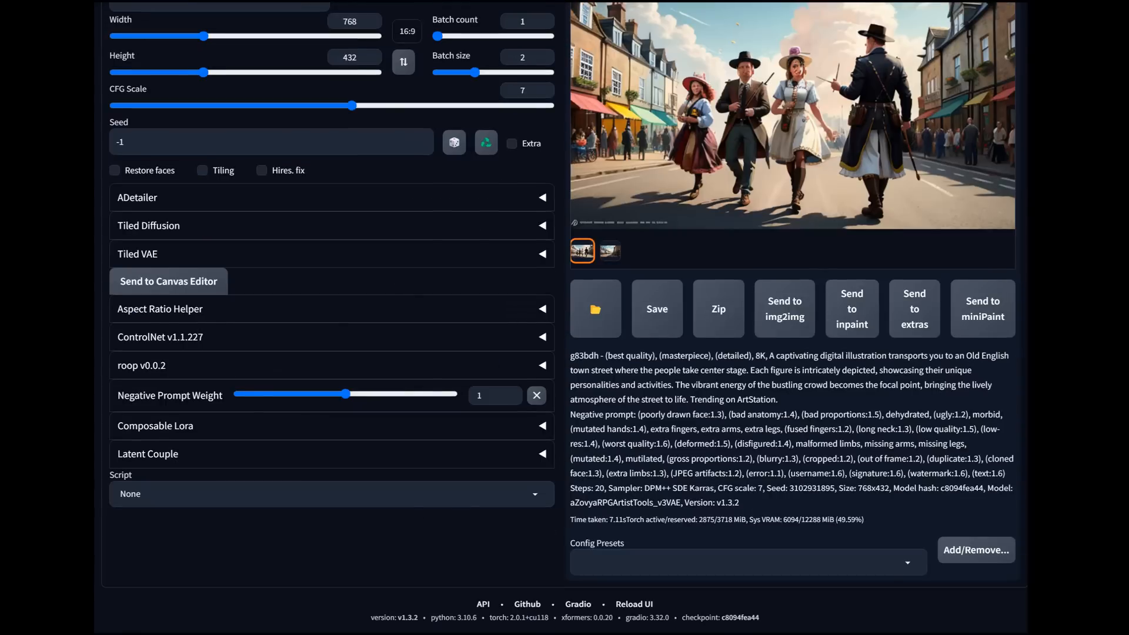
{"action": "scroll", "coordinate": [561, 318], "scroll_direction": "up", "scroll_amount": 4}
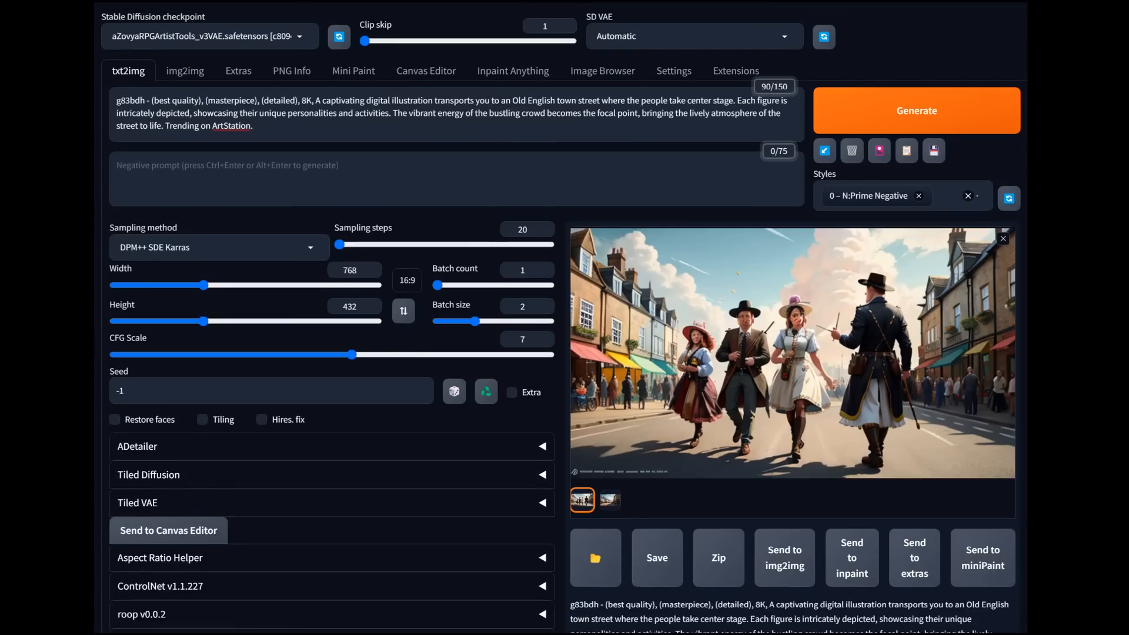
{"action": "left_click", "coordinate": [852, 557]}
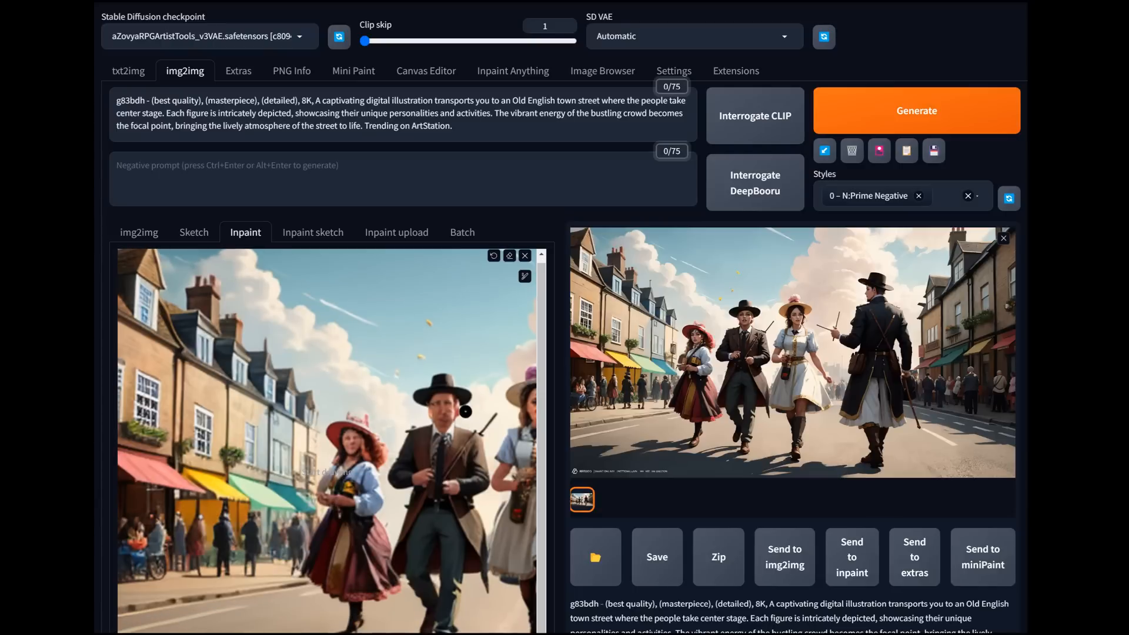
Step: Enlarge the inpaint brush and mask the face of the man in the brown coat and black hat
{"action": "left_click", "coordinate": [525, 275]}
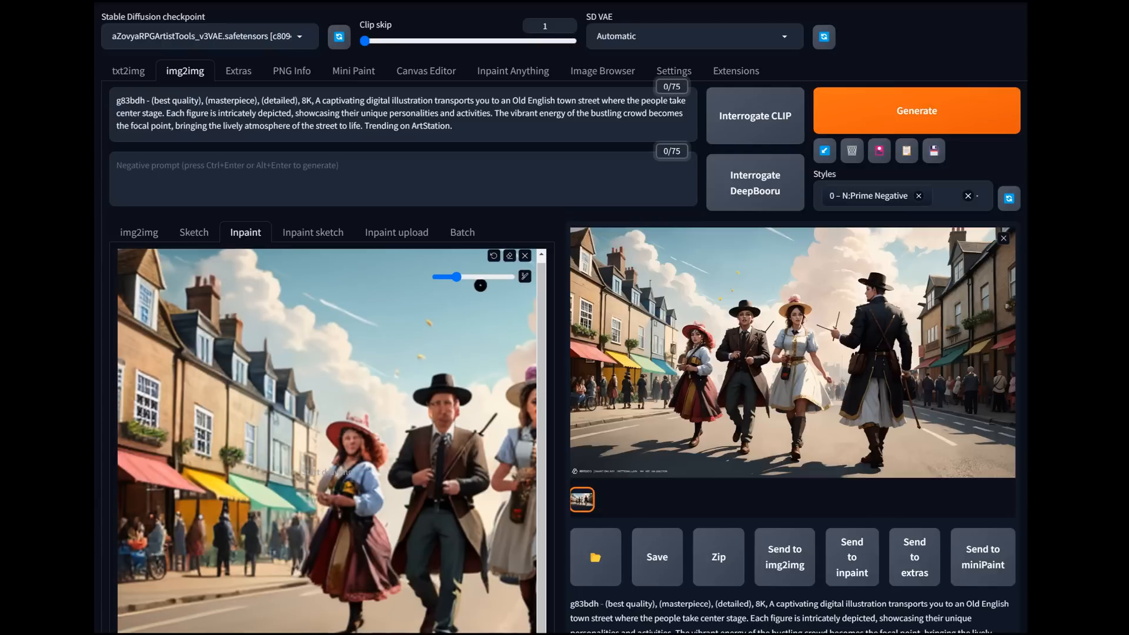
{"action": "left_click_drag", "start_coordinate": [458, 278], "coordinate": [476, 277]}
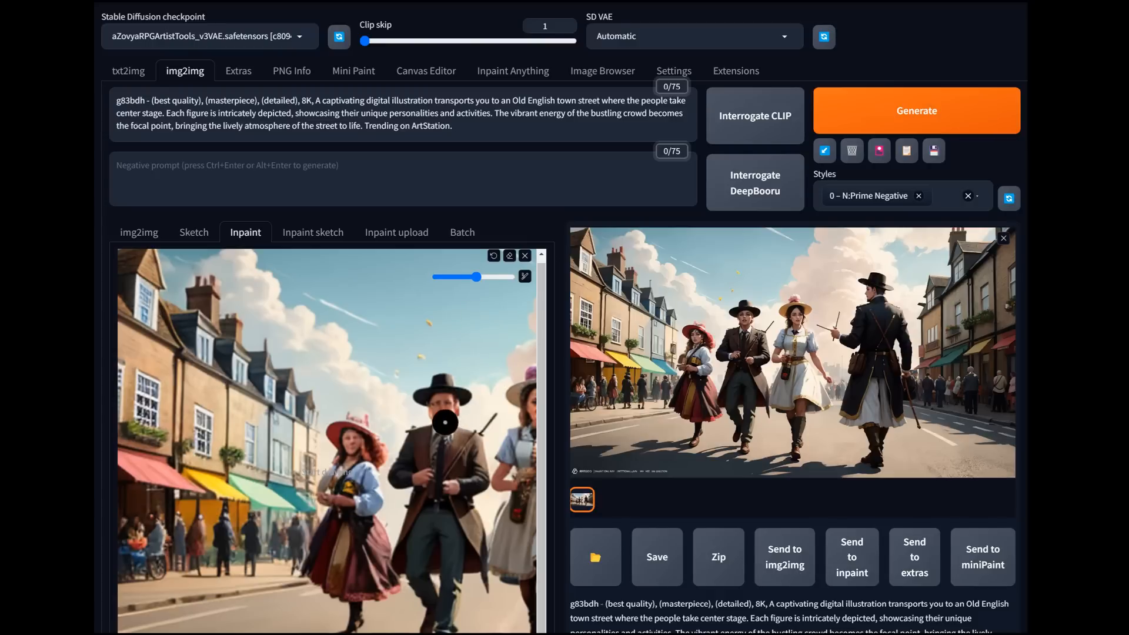
{"action": "mouse_move", "coordinate": [439, 418]}
{"action": "left_mouse_down"}
{"action": "mouse_move", "coordinate": [439, 406]}
{"action": "mouse_move", "coordinate": [456, 406]}
{"action": "mouse_move", "coordinate": [448, 421]}
{"action": "mouse_move", "coordinate": [424, 411]}
{"action": "mouse_move", "coordinate": [438, 405]}
{"action": "left_mouse_up"}
Step: Set the second ADetailer model to None for the inpaint so that only the face model runs
{"action": "scroll", "coordinate": [485, 457], "scroll_direction": "down", "scroll_amount": 5}
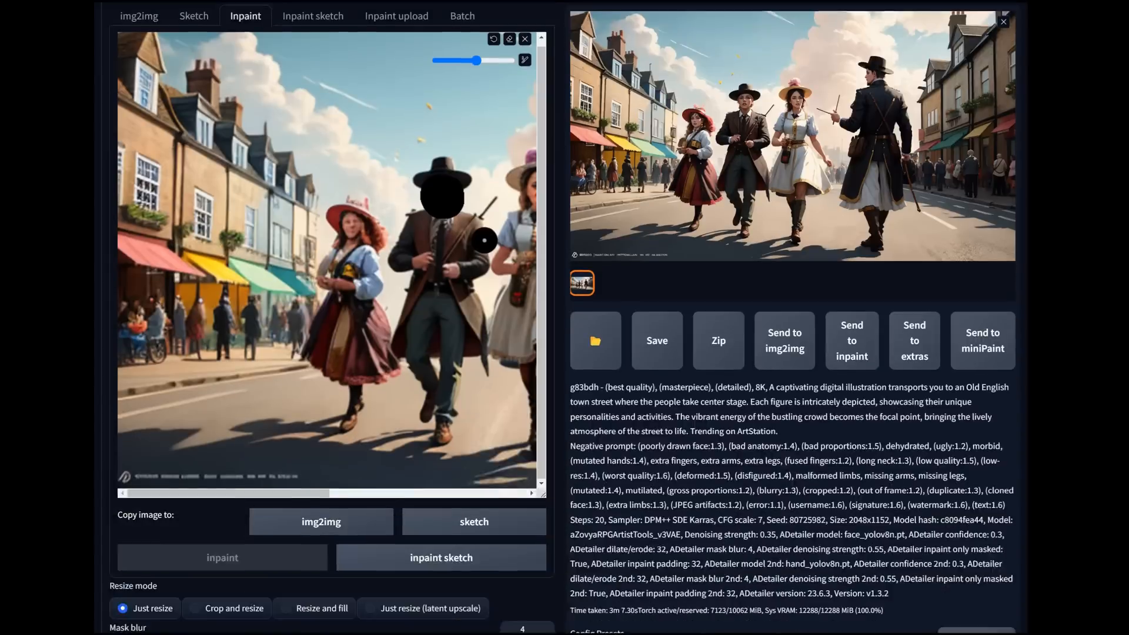
{"action": "scroll", "coordinate": [485, 457], "scroll_direction": "down", "scroll_amount": 5}
{"action": "scroll", "coordinate": [563, 318], "scroll_direction": "down", "scroll_amount": 4}
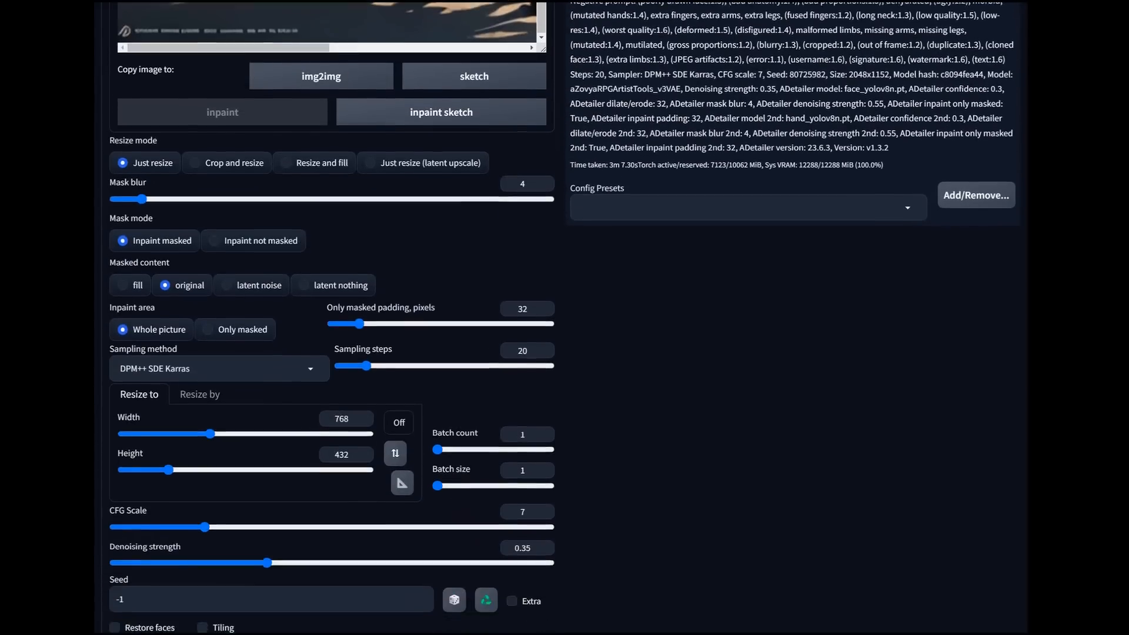
{"action": "scroll", "coordinate": [562, 317], "scroll_direction": "down", "scroll_amount": 1}
{"action": "scroll", "coordinate": [332, 318], "scroll_direction": "down", "scroll_amount": 3}
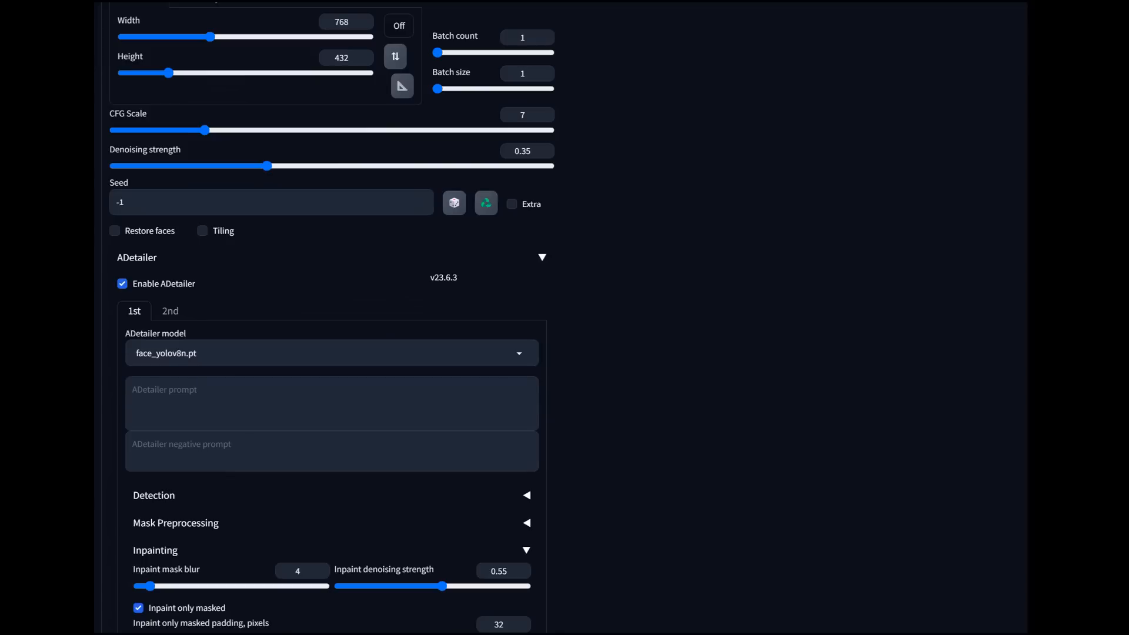
{"action": "left_click", "coordinate": [170, 311]}
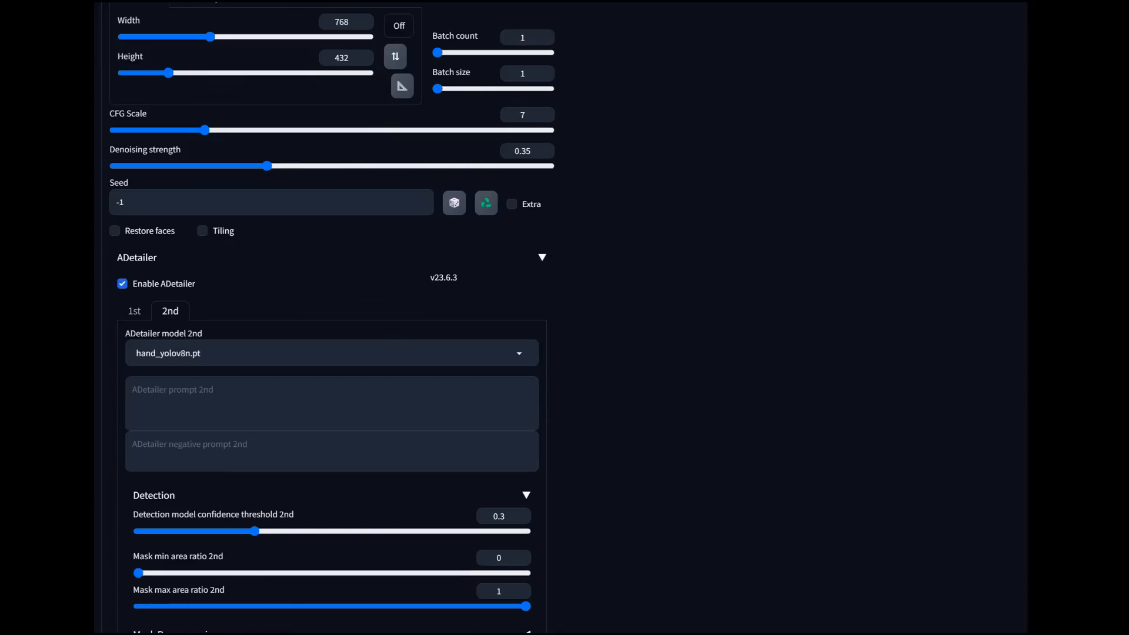
{"action": "left_click", "coordinate": [331, 354]}
{"action": "left_click", "coordinate": [147, 224]}
Step: Raise the inpaint denoising strength to 0.48
{"action": "scroll", "coordinate": [332, 318], "scroll_direction": "up", "scroll_amount": 5}
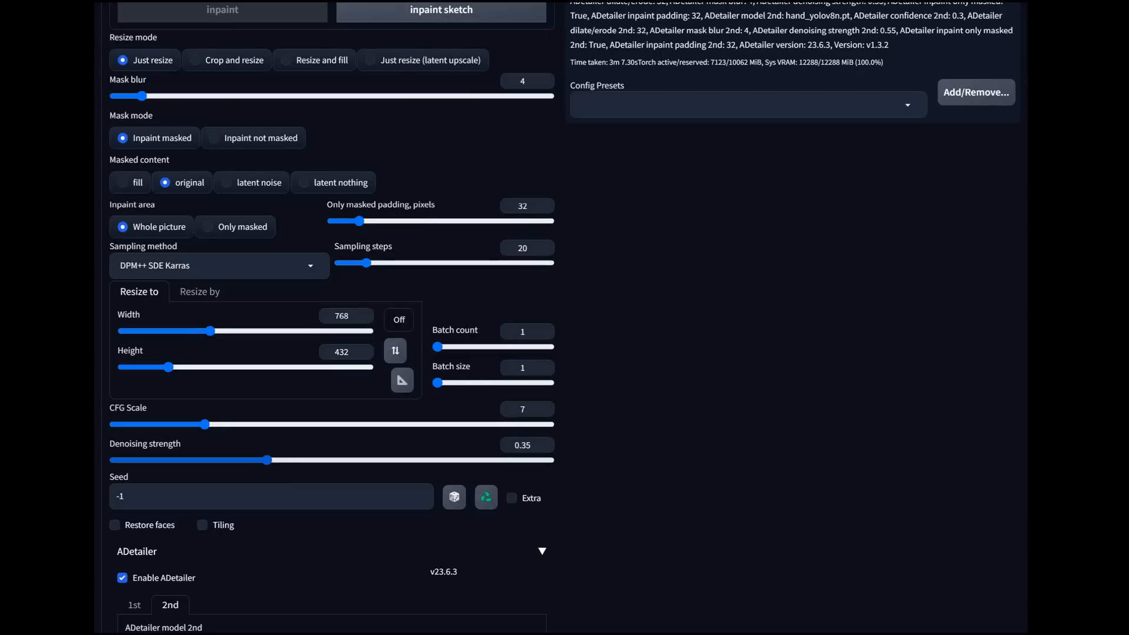
{"action": "left_click_drag", "start_coordinate": [267, 461], "coordinate": [358, 460]}
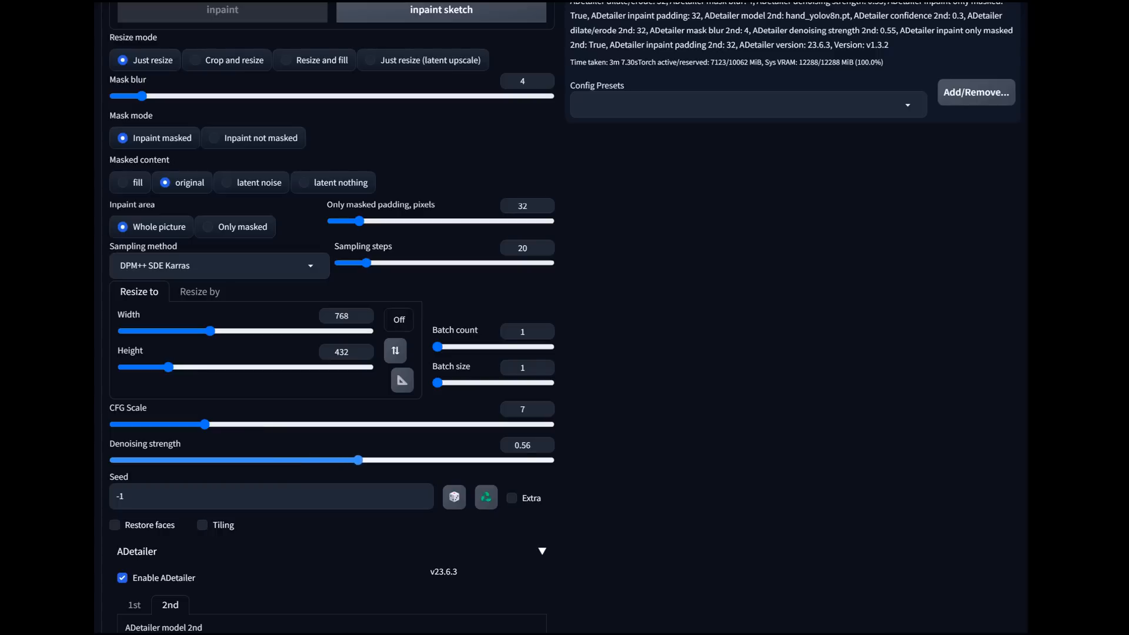
{"action": "left_click_drag", "start_coordinate": [358, 461], "coordinate": [324, 461]}
{"action": "scroll", "coordinate": [323, 461], "scroll_direction": "up", "scroll_amount": 10}
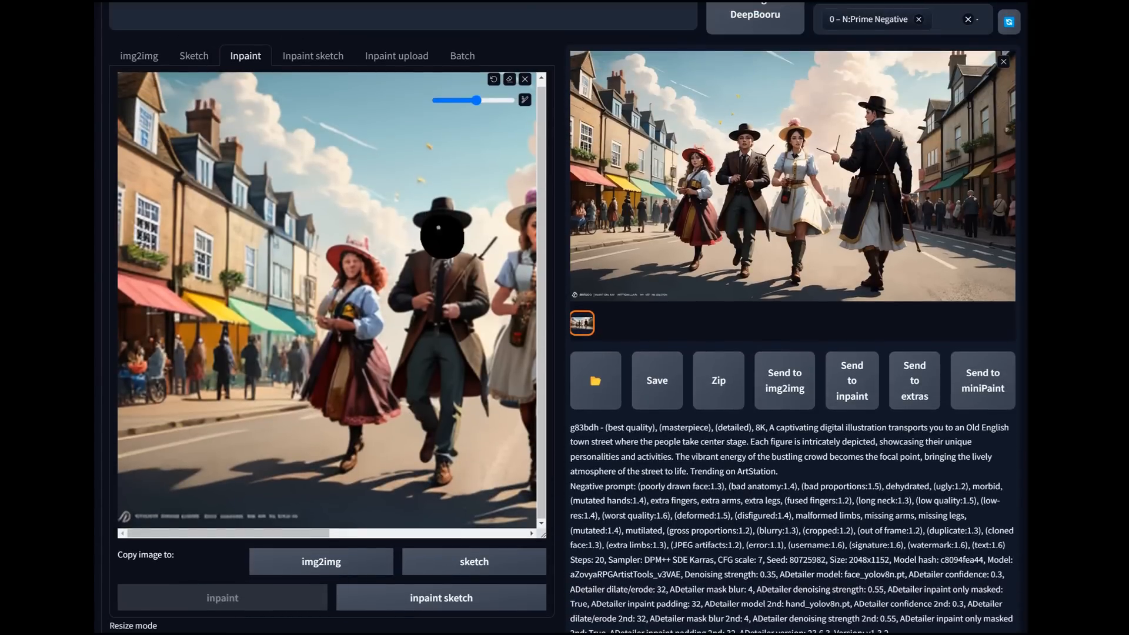
Step: Recheck the inpaint and ADetailer settings and generate the inpaint of the masked face
{"action": "scroll", "coordinate": [501, 468], "scroll_direction": "down", "scroll_amount": 7}
{"action": "scroll", "coordinate": [501, 93], "scroll_direction": "down", "scroll_amount": 5}
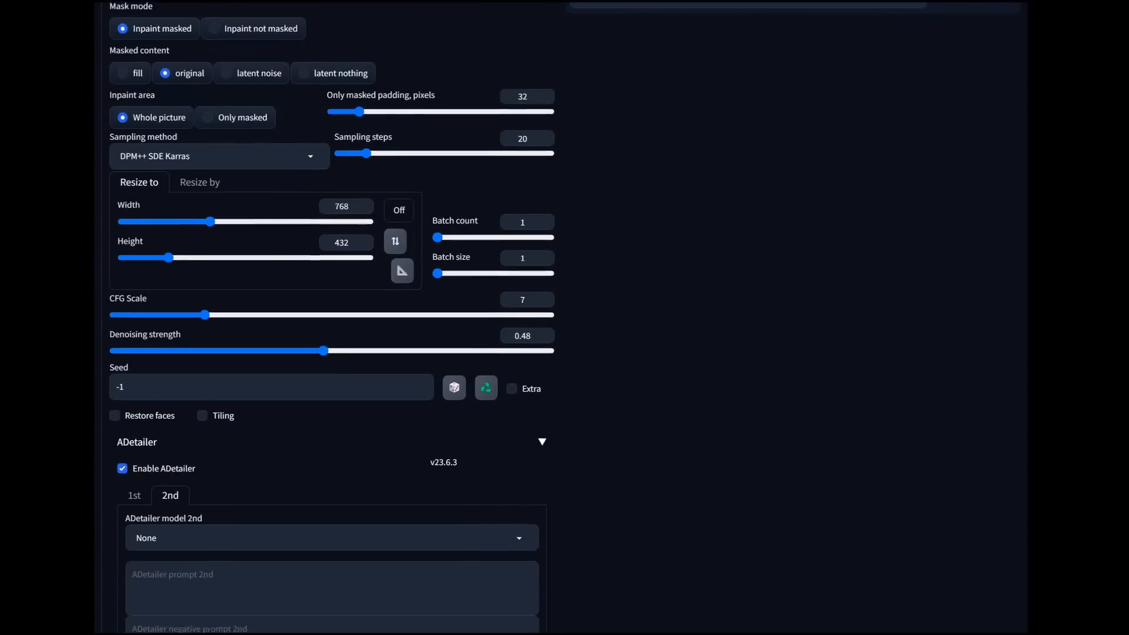
{"action": "scroll", "coordinate": [329, 318], "scroll_direction": "down", "scroll_amount": 3}
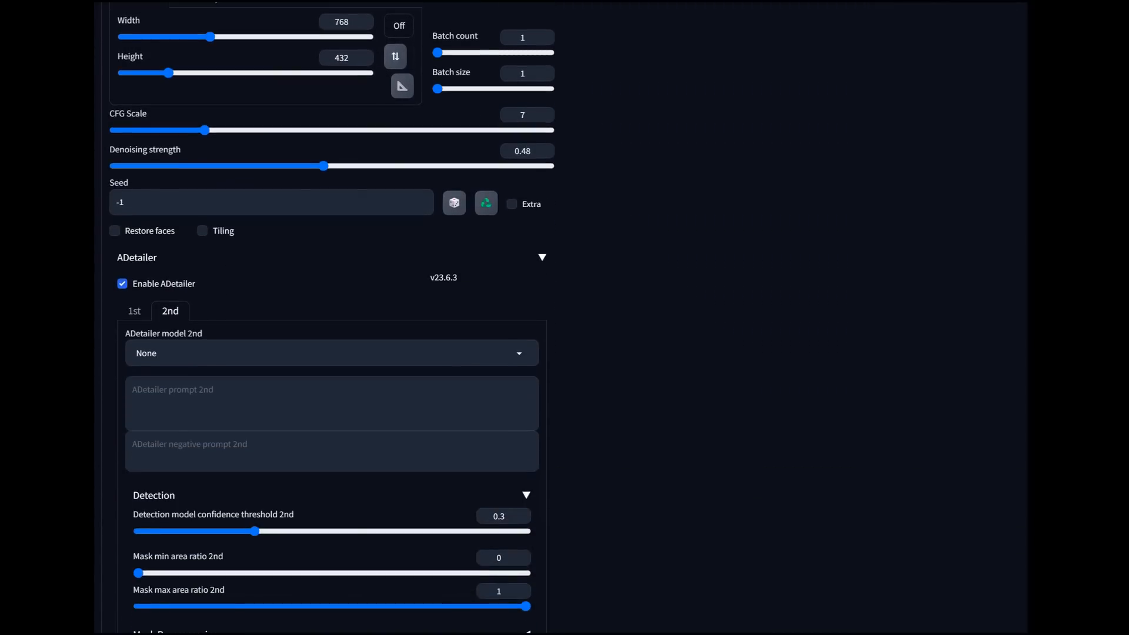
{"action": "scroll", "coordinate": [565, 318], "scroll_direction": "up", "scroll_amount": 15}
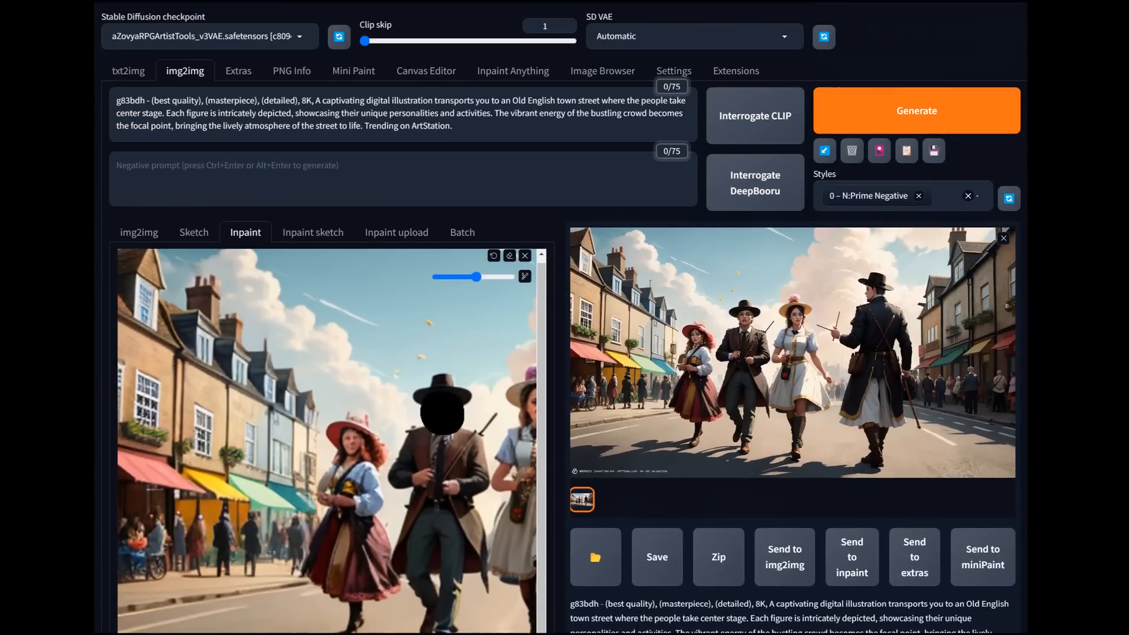
{"action": "left_click", "coordinate": [917, 111]}
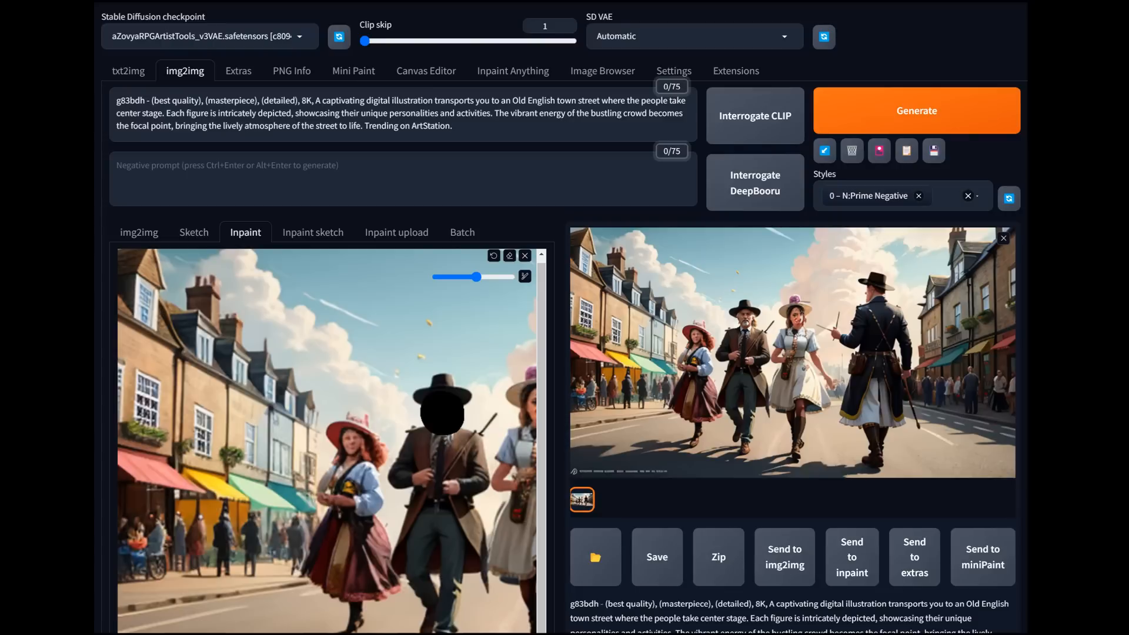
Step: Preview the result, send it back to inpainting, and mask the face of the man in the long navy coat
{"action": "left_click", "coordinate": [793, 353]}
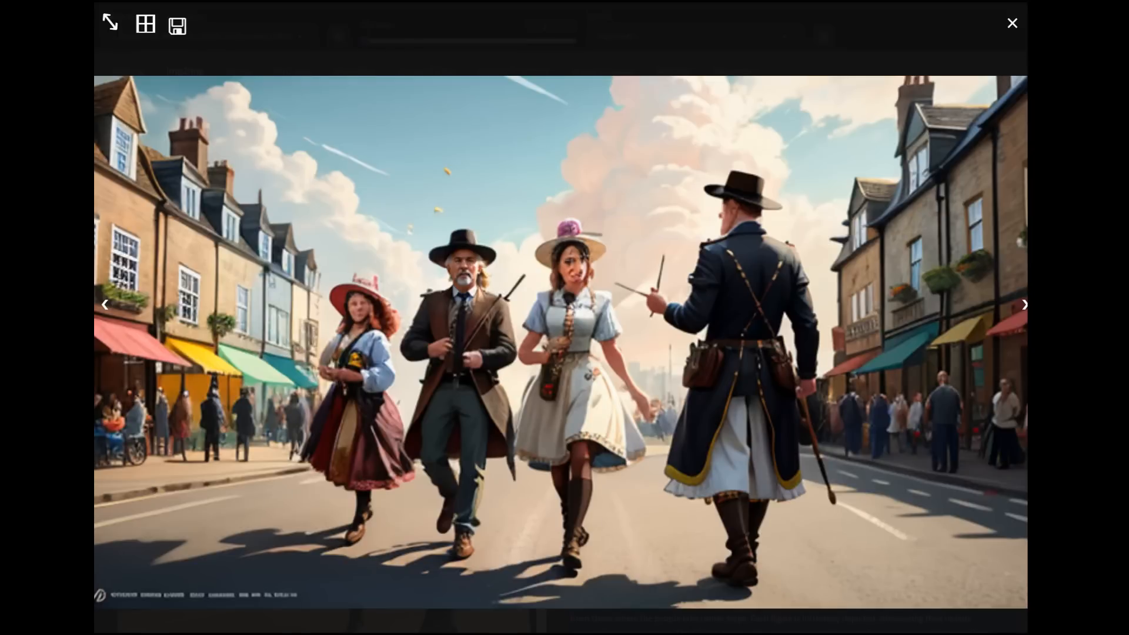
{"action": "key", "text": "Escape"}
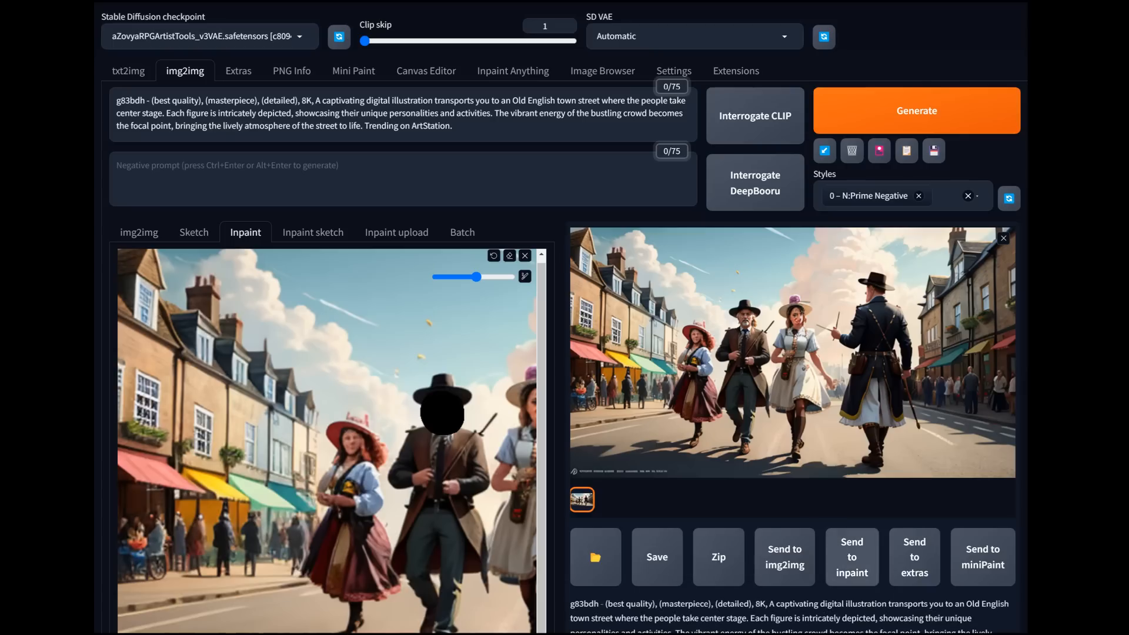
{"action": "left_click", "coordinate": [852, 557]}
{"action": "scroll", "coordinate": [559, 385], "scroll_direction": "down", "scroll_amount": 3}
{"action": "scroll", "coordinate": [367, 525], "scroll_direction": "right", "scroll_amount": 3}
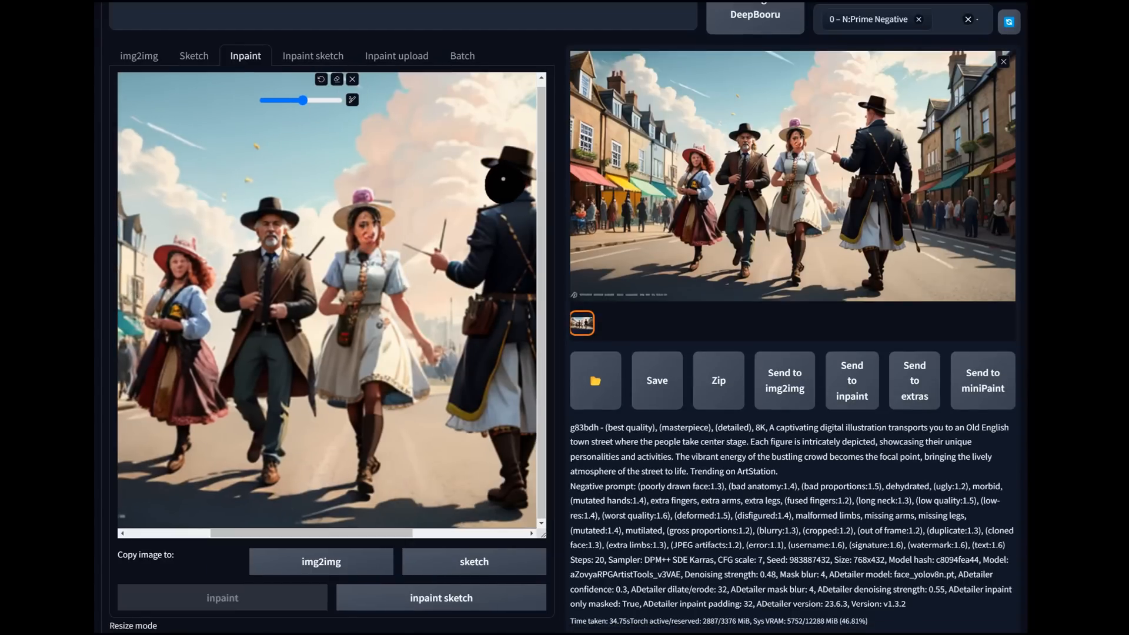
Step: Check the inpaint settings and generate the inpaint of the navy-coated man's masked face
{"action": "scroll", "coordinate": [490, 452], "scroll_direction": "down", "scroll_amount": 5}
{"action": "scroll", "coordinate": [491, 159], "scroll_direction": "down", "scroll_amount": 3}
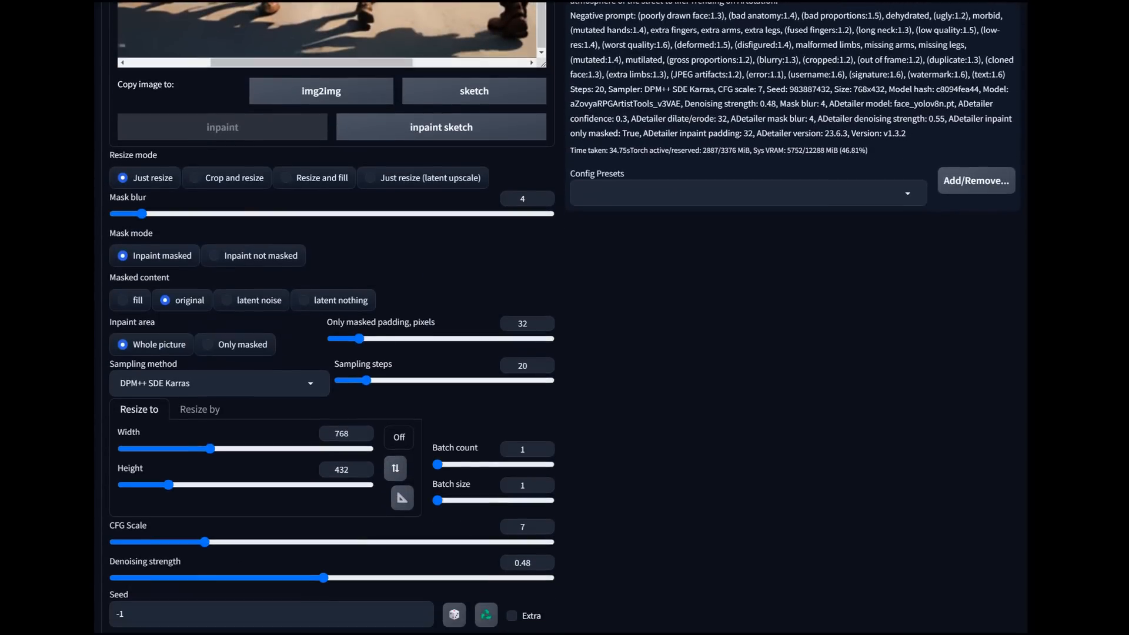
{"action": "scroll", "coordinate": [505, 360], "scroll_direction": "up", "scroll_amount": 11}
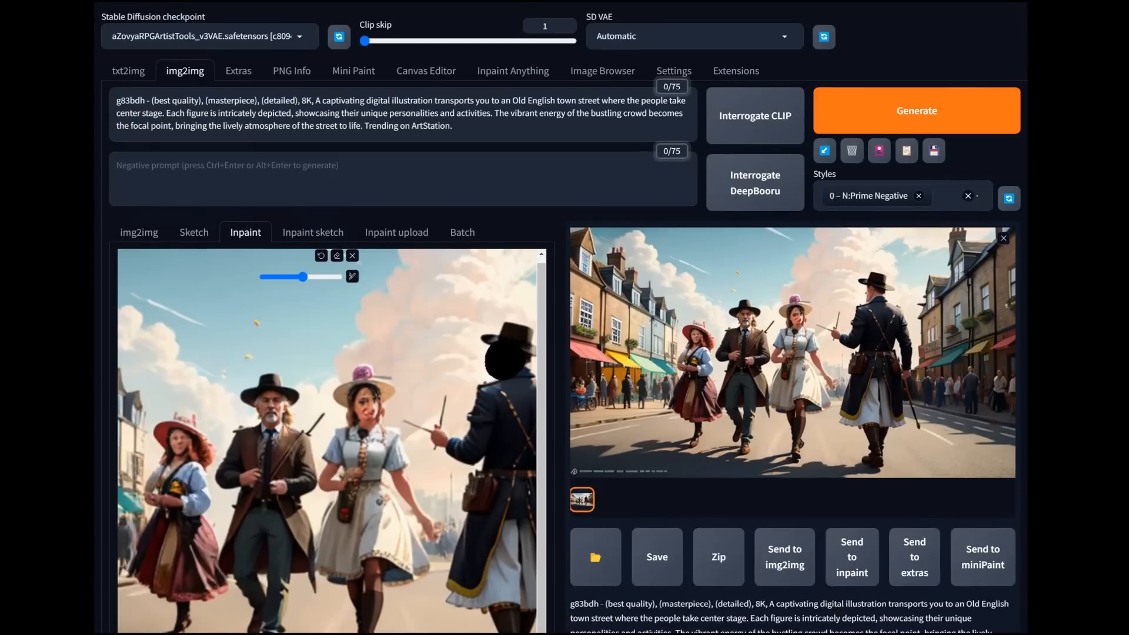
{"action": "left_click", "coordinate": [916, 110]}
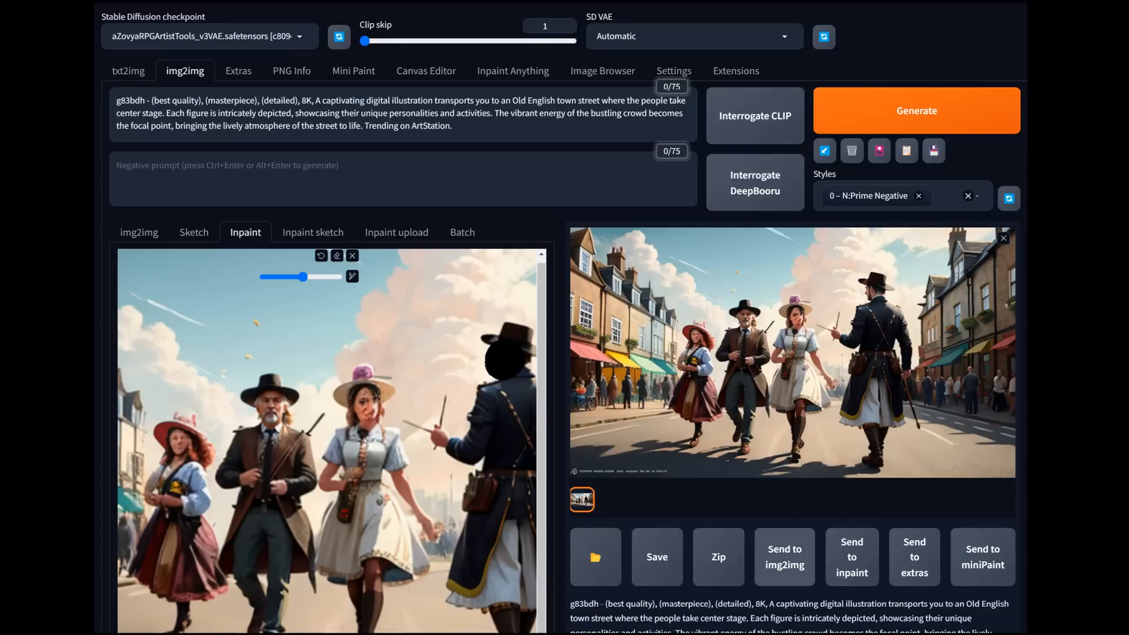
Step: Send the inpainted image to img2img and scale its output size to the maximum dimension of 2048
{"action": "left_click", "coordinate": [784, 557]}
{"action": "scroll", "coordinate": [564, 317], "scroll_direction": "down", "scroll_amount": 8}
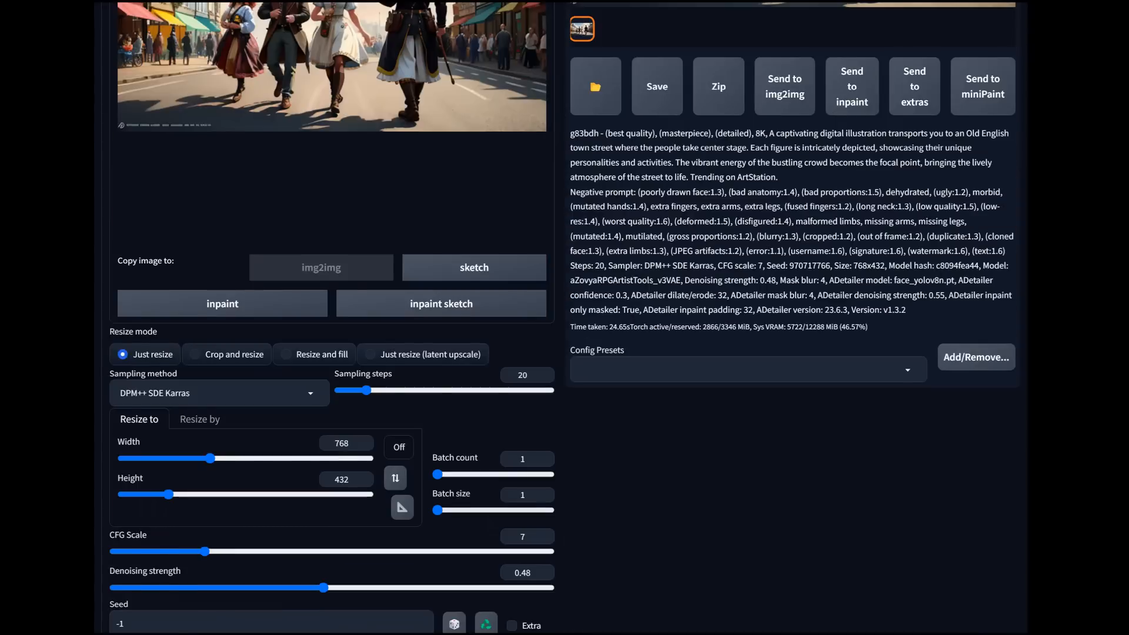
{"action": "scroll", "coordinate": [564, 318], "scroll_direction": "down", "scroll_amount": 8}
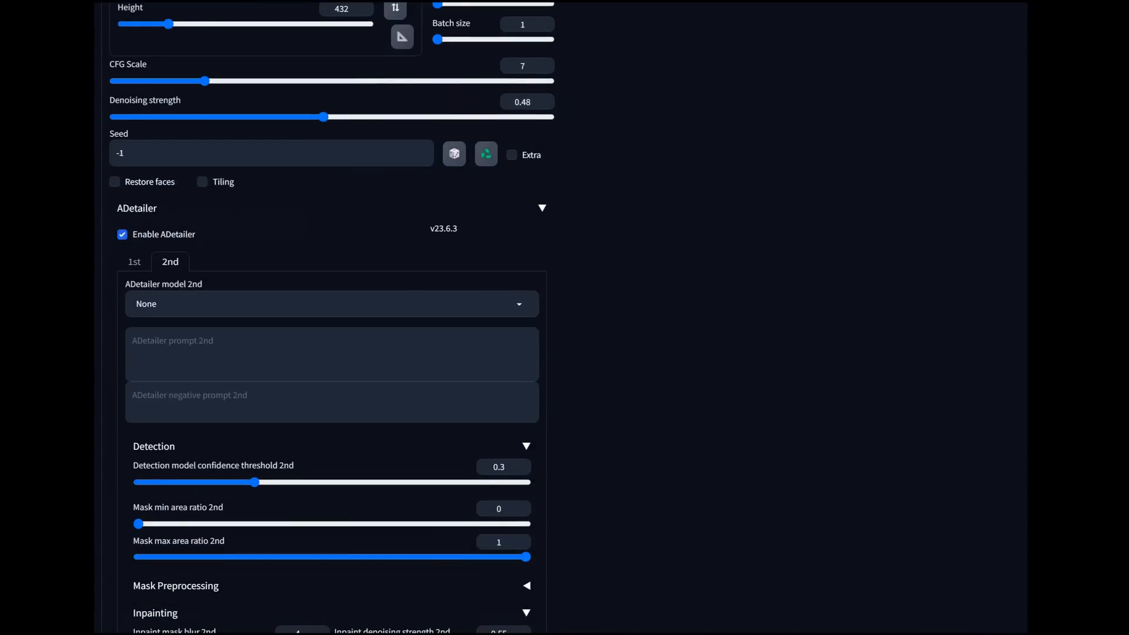
{"action": "scroll", "coordinate": [329, 317], "scroll_direction": "down", "scroll_amount": 16}
{"action": "scroll", "coordinate": [436, 293], "scroll_direction": "down", "scroll_amount": 2}
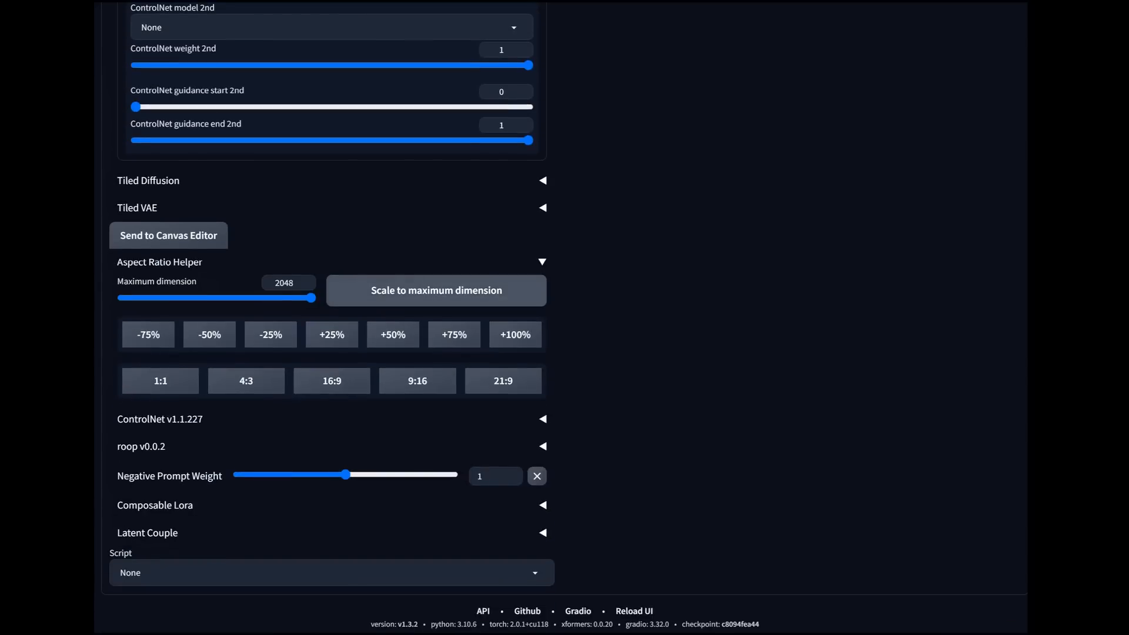
Step: Select hand_yolov8n.pt as the second ADetailer model for the img2img upscale
{"action": "scroll", "coordinate": [330, 317], "scroll_direction": "up", "scroll_amount": 15}
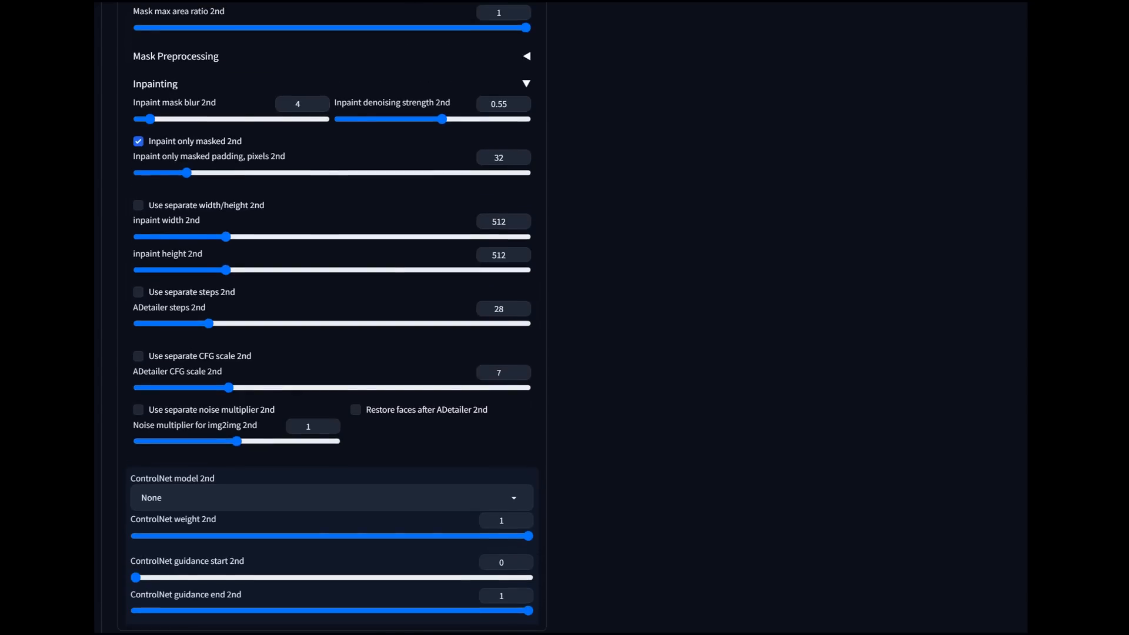
{"action": "scroll", "coordinate": [329, 317], "scroll_direction": "up", "scroll_amount": 5}
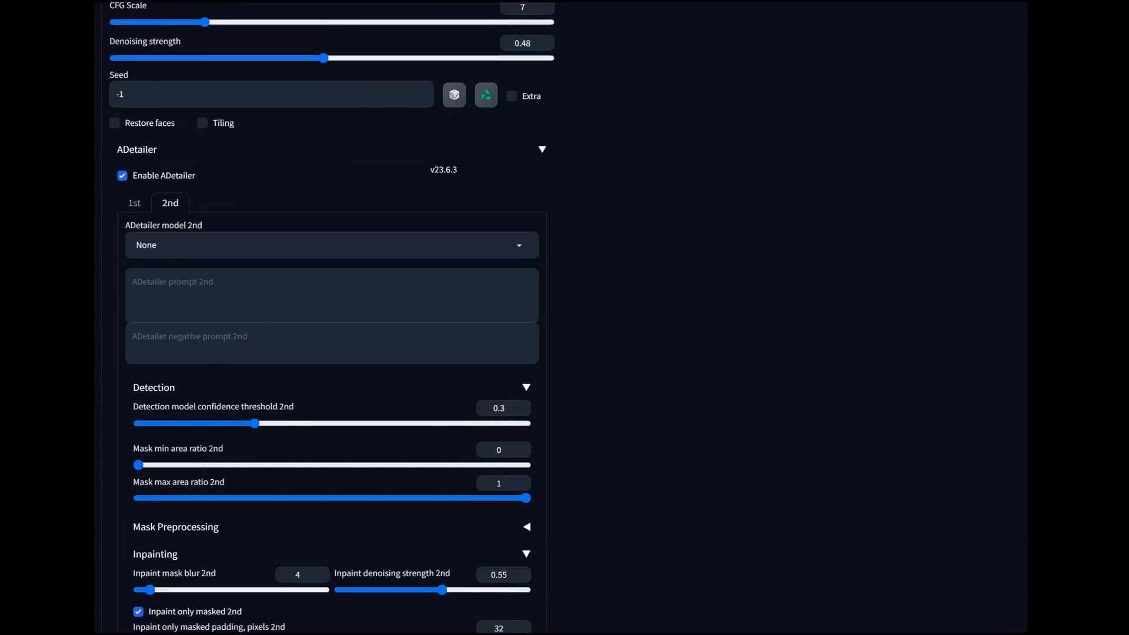
{"action": "left_click", "coordinate": [329, 245]}
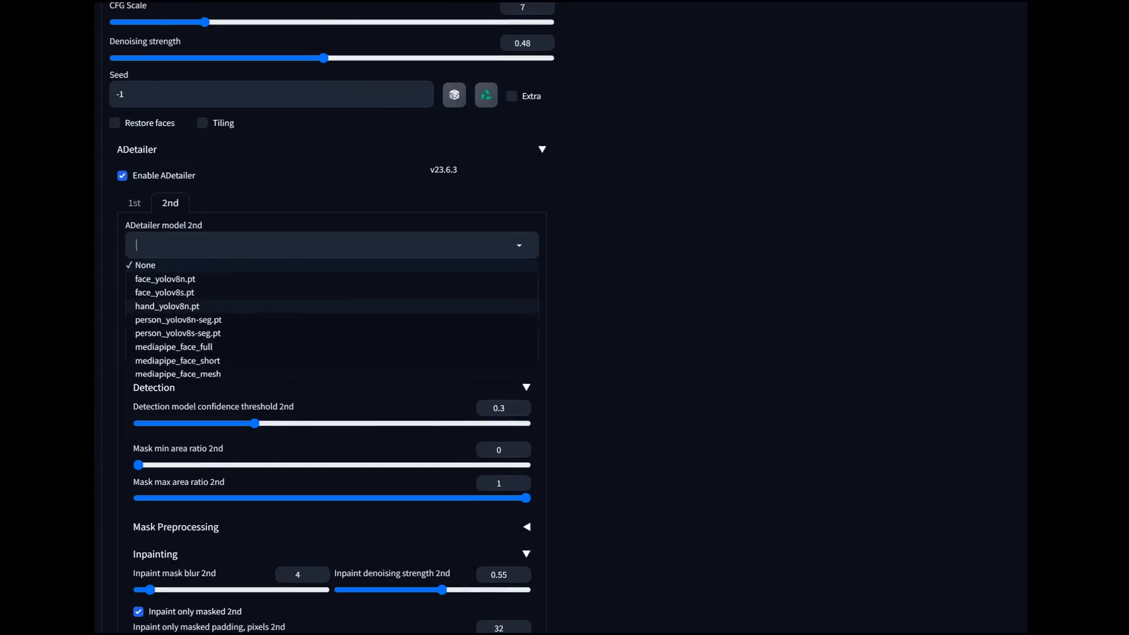
{"action": "left_click", "coordinate": [167, 307]}
Step: Set the first ADetailer pass's inpaint denoising strength to 0.45 and recheck the img2img resize and denoising settings
{"action": "left_click", "coordinate": [134, 203]}
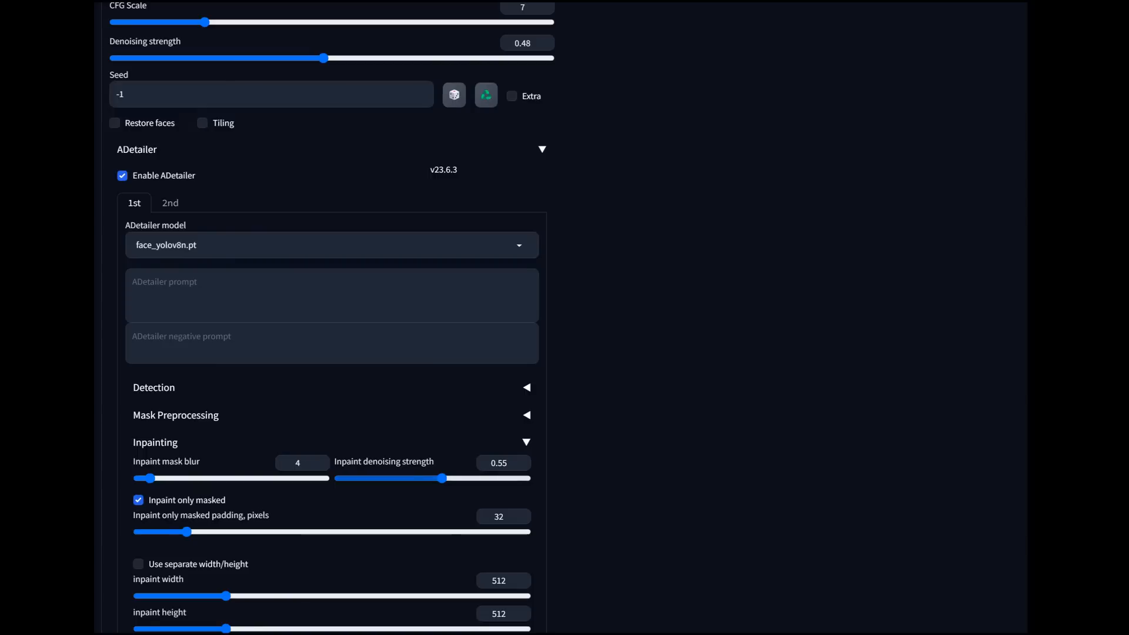
{"action": "left_click_drag", "start_coordinate": [441, 478], "coordinate": [423, 478]}
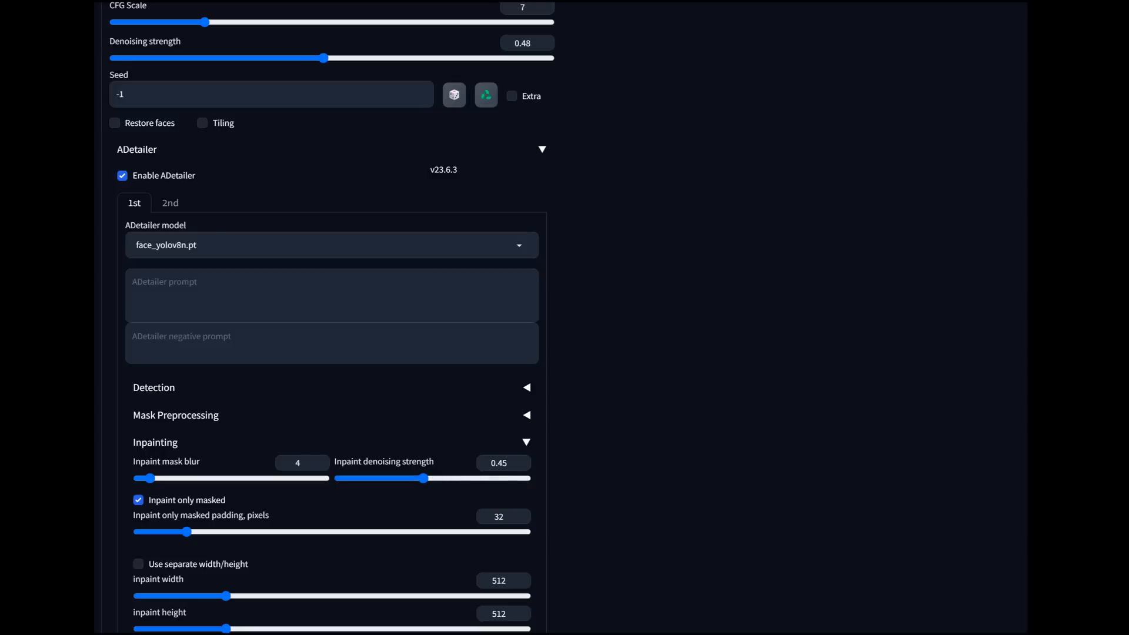
{"action": "scroll", "coordinate": [329, 318], "scroll_direction": "up", "scroll_amount": 15}
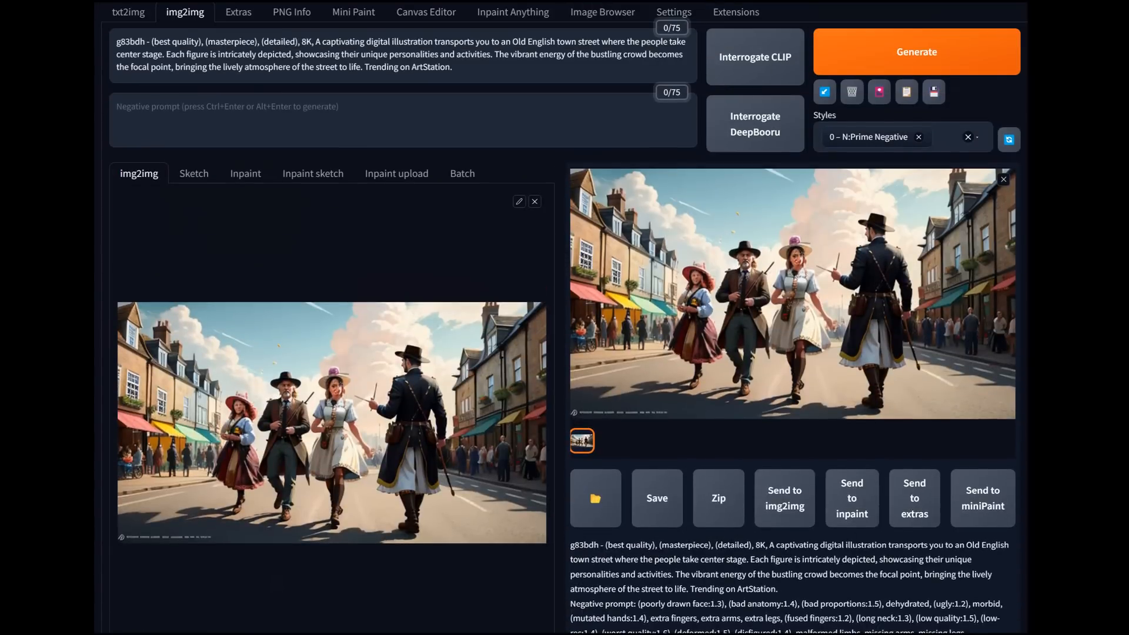
{"action": "scroll", "coordinate": [330, 317], "scroll_direction": "down", "scroll_amount": 15}
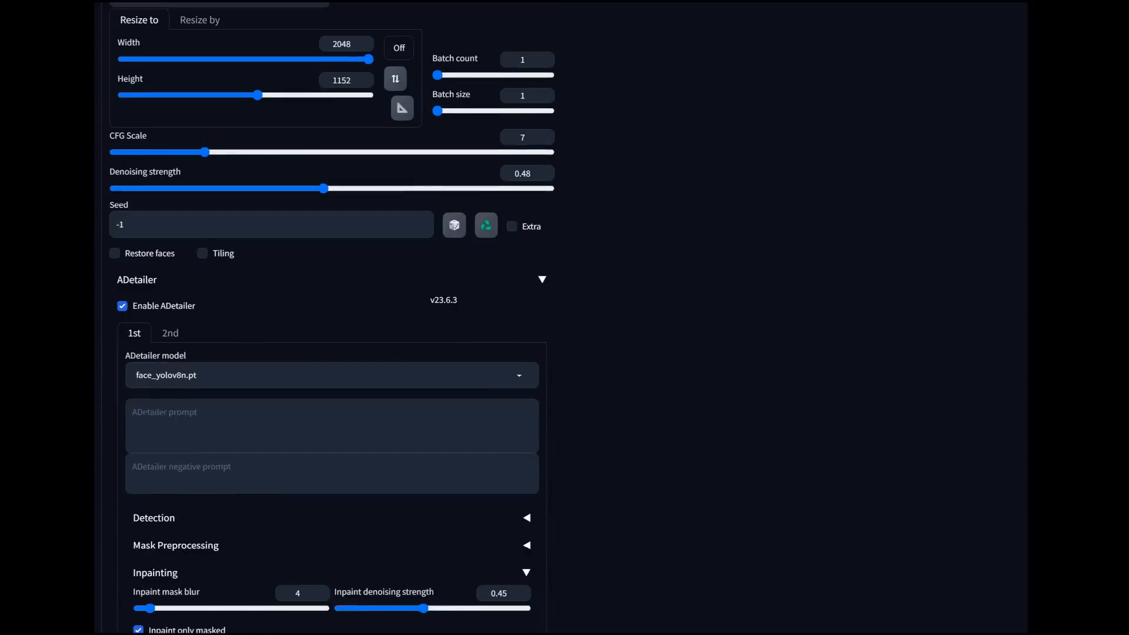
{"action": "scroll", "coordinate": [329, 318], "scroll_direction": "up", "scroll_amount": 7}
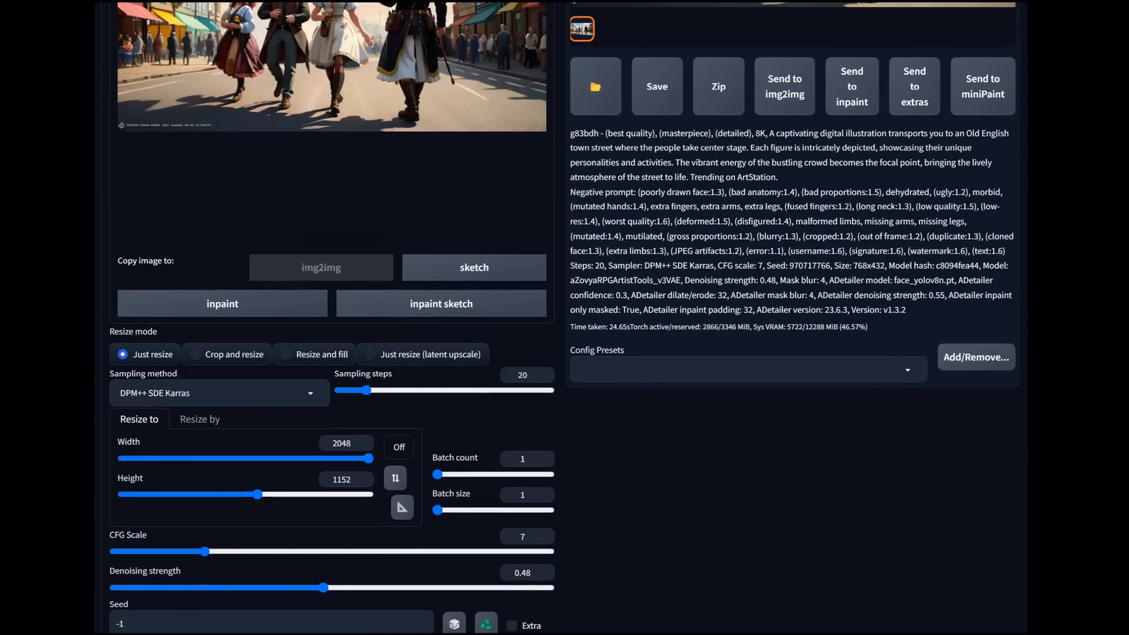
Step: Recheck the img2img settings and generate the upscale at 2048 x 1152
{"action": "scroll", "coordinate": [330, 318], "scroll_direction": "down", "scroll_amount": 1}
{"action": "scroll", "coordinate": [330, 317], "scroll_direction": "up", "scroll_amount": 9}
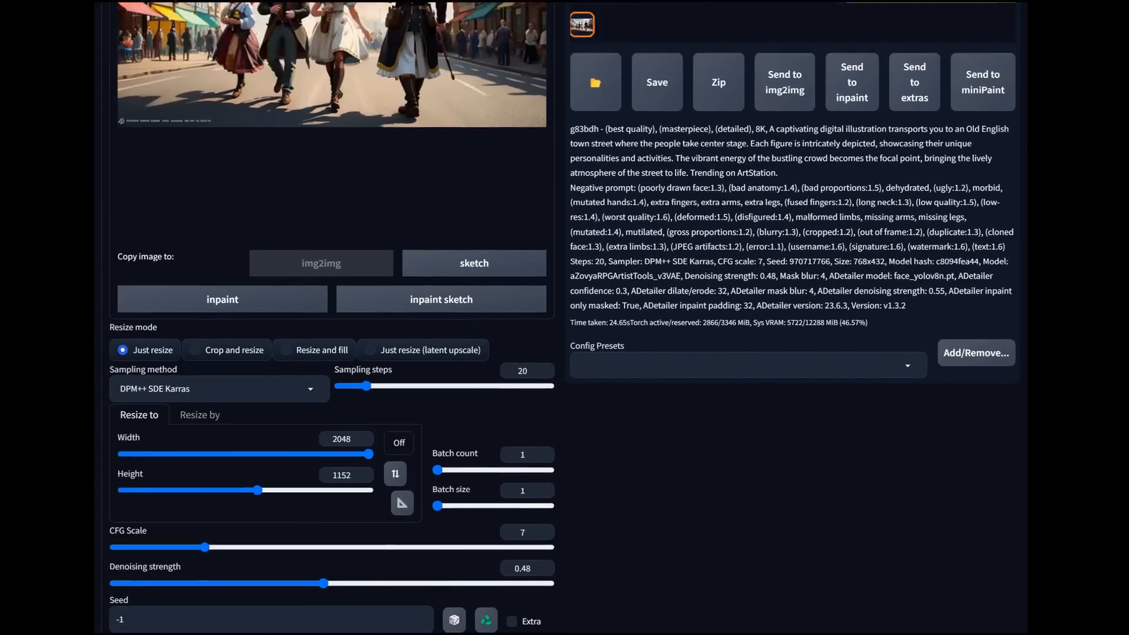
{"action": "left_click", "coordinate": [916, 110]}
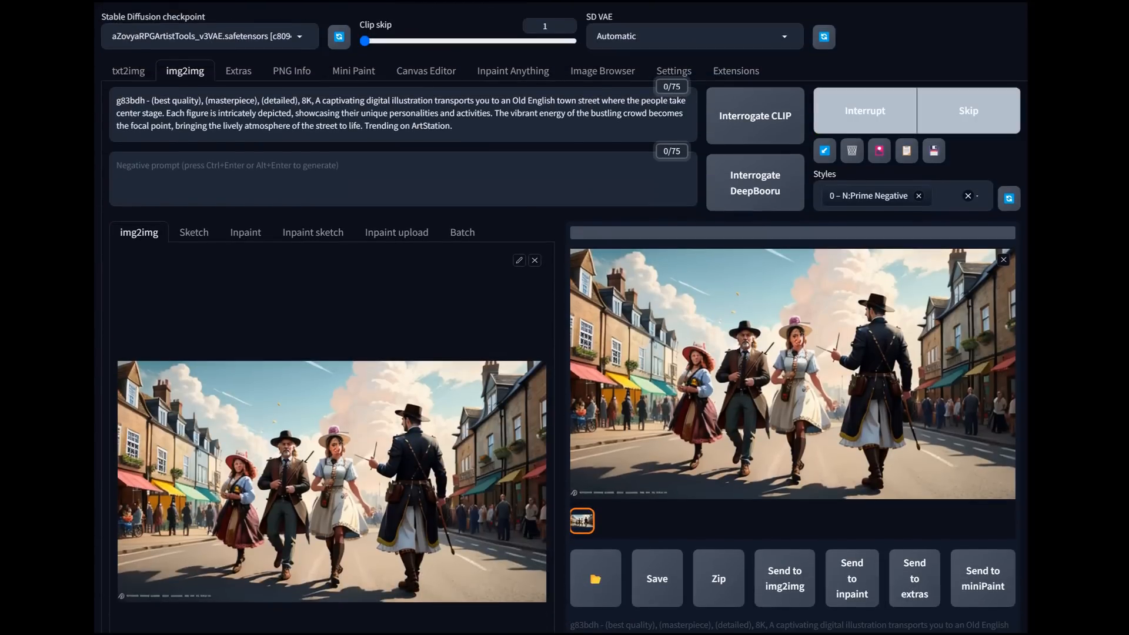
Step: Examine the upscaled image's generation details, the denoising and ADetailer inpainting settings, and the result in enlarged view
{"action": "scroll", "coordinate": [564, 318], "scroll_direction": "down", "scroll_amount": 2}
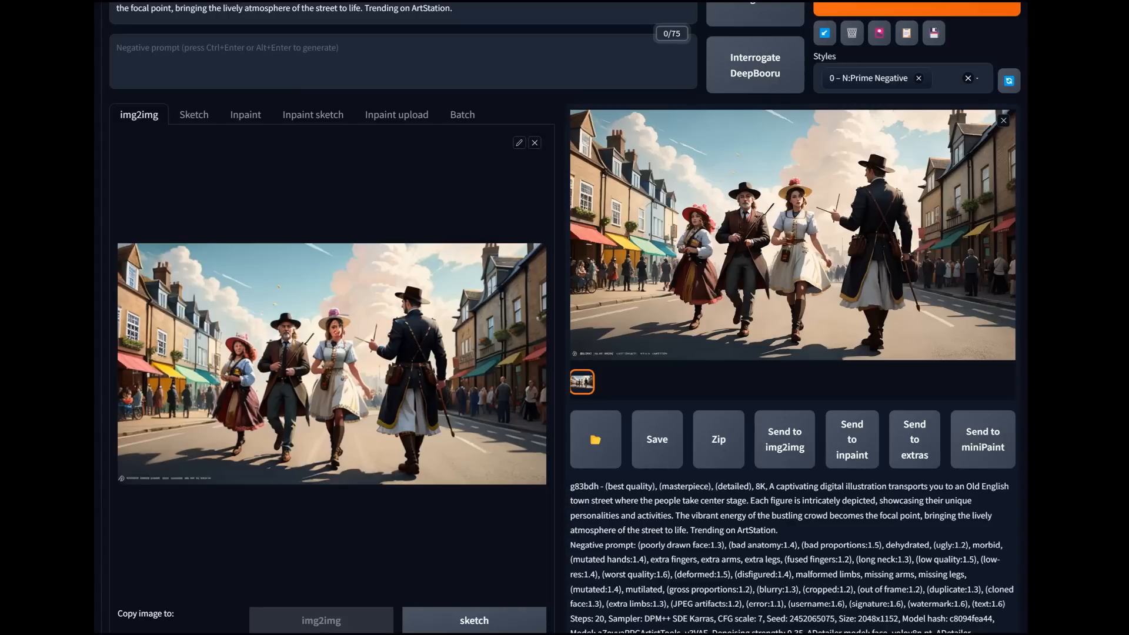
{"action": "scroll", "coordinate": [565, 317], "scroll_direction": "down", "scroll_amount": 8}
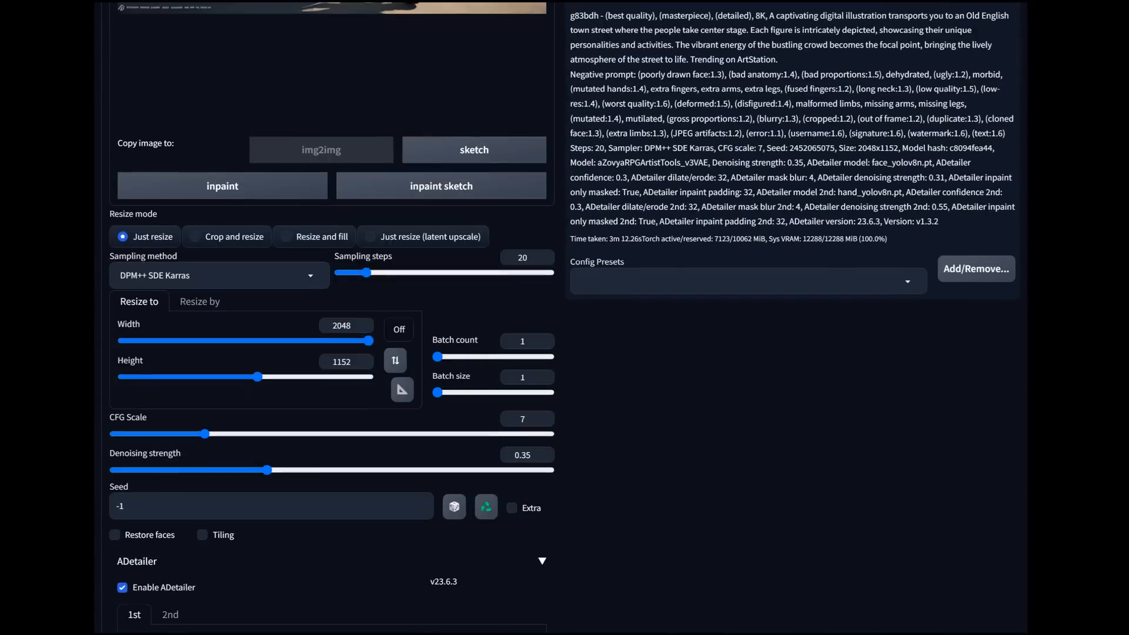
{"action": "scroll", "coordinate": [564, 318], "scroll_direction": "down", "scroll_amount": 5}
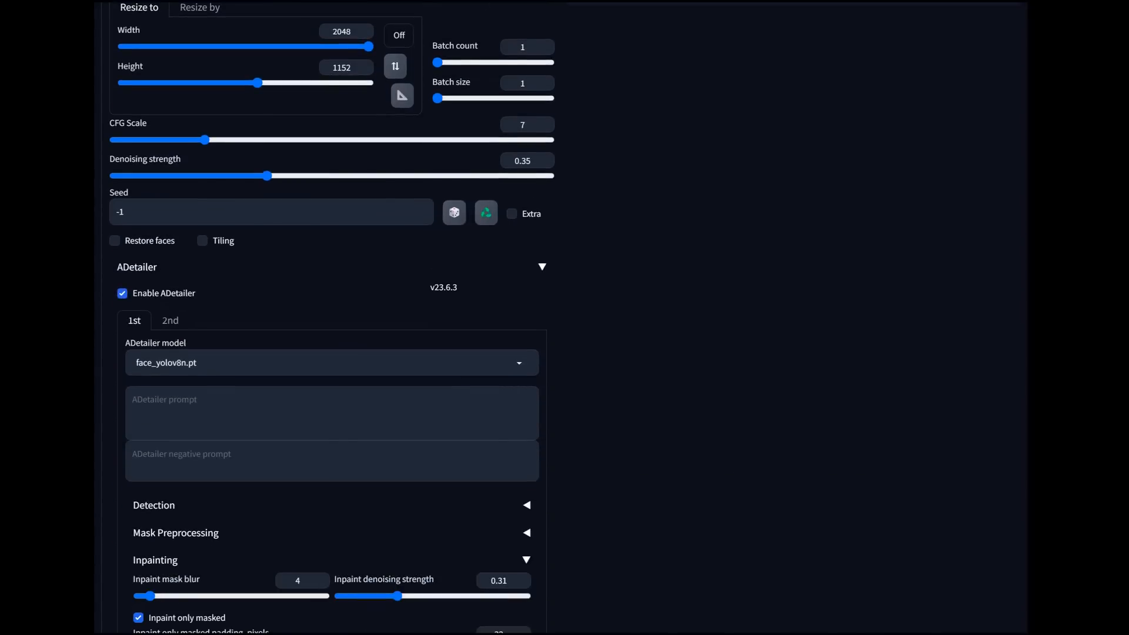
{"action": "scroll", "coordinate": [329, 317], "scroll_direction": "down", "scroll_amount": 4}
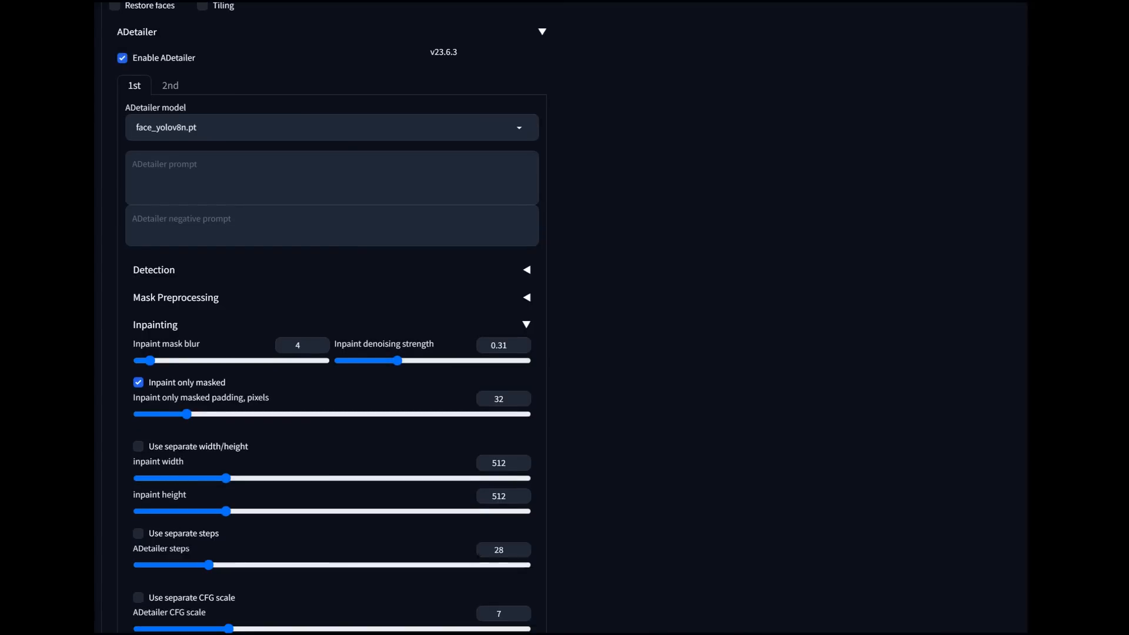
{"action": "scroll", "coordinate": [564, 318], "scroll_direction": "up", "scroll_amount": 15}
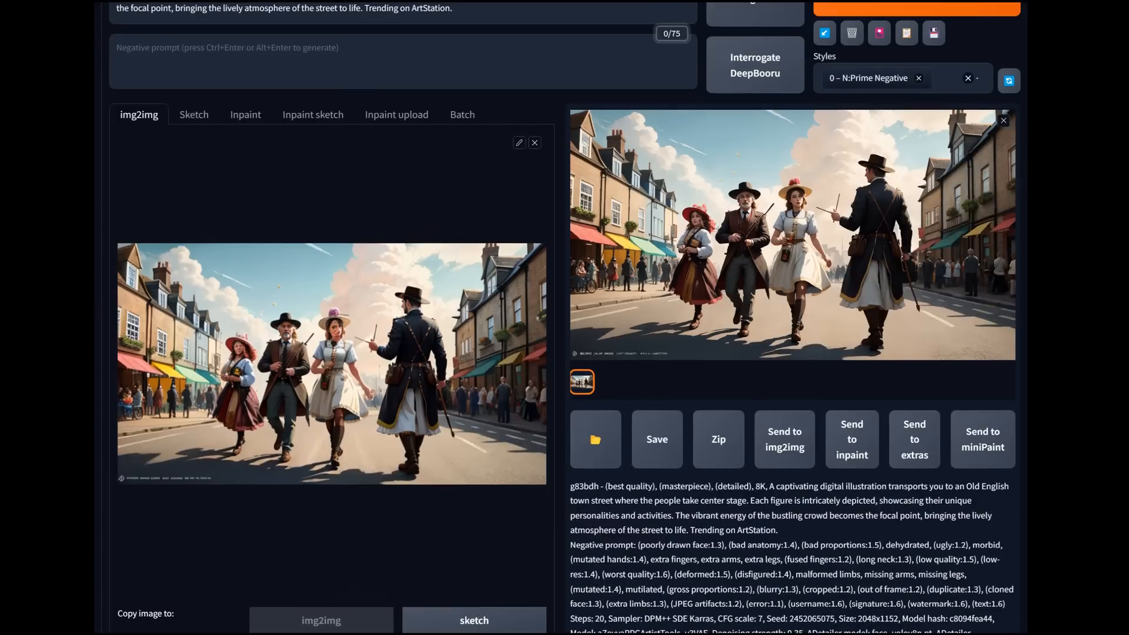
{"action": "left_click", "coordinate": [792, 235]}
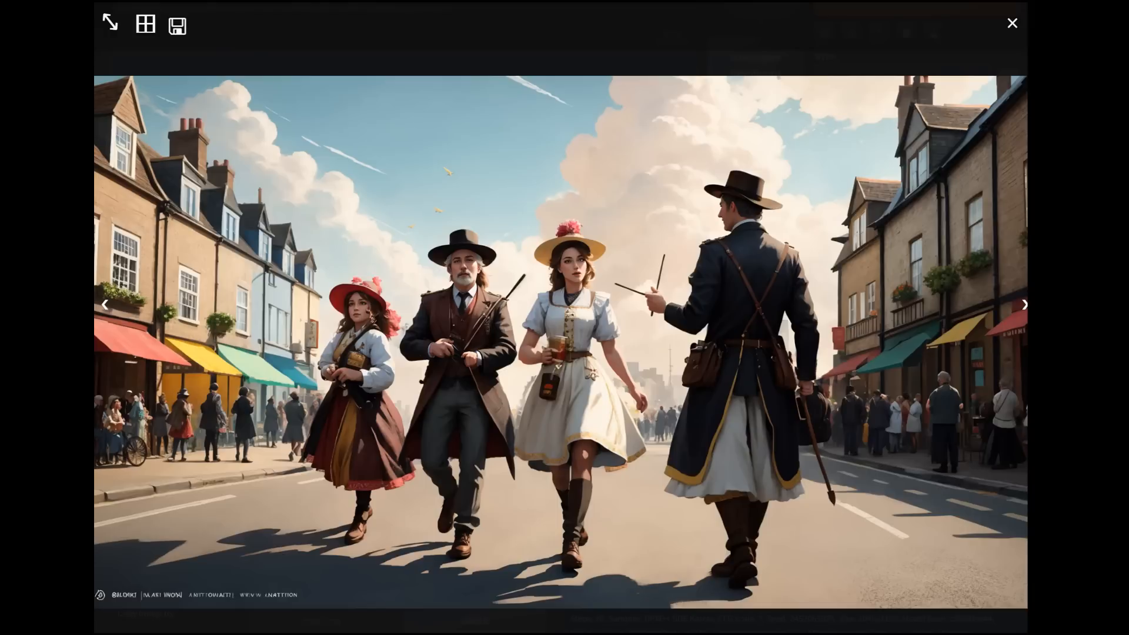
{"action": "key", "text": "Escape"}
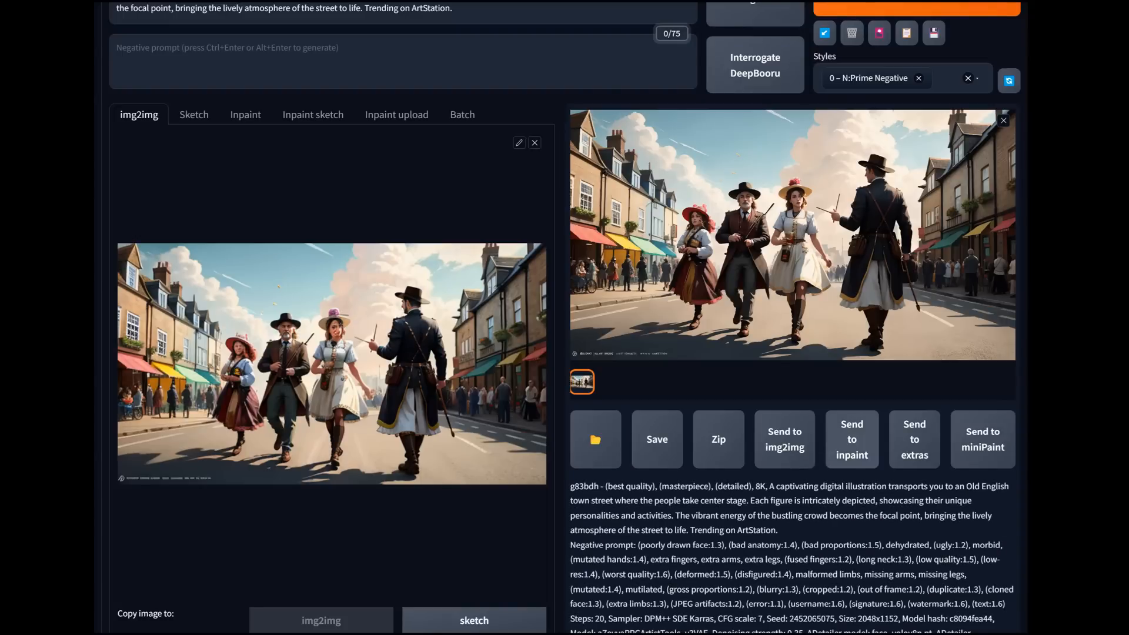
Step: Send the upscaled street scene to inpaint, inspect it full size again, and open the inpaint canvas
{"action": "left_click", "coordinate": [852, 439]}
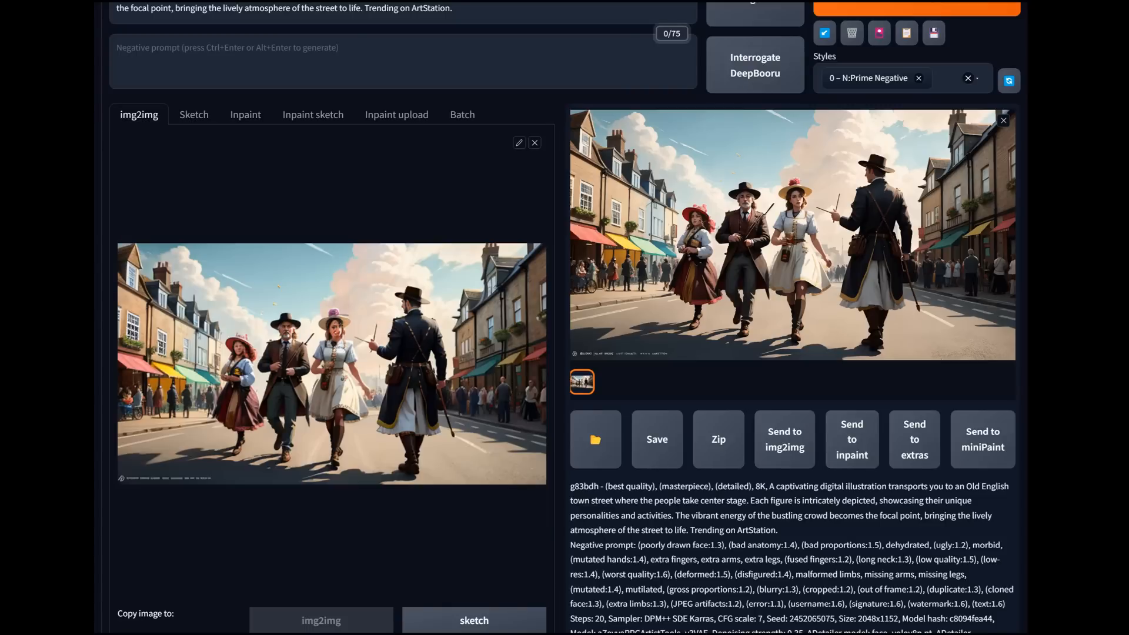
{"action": "scroll", "coordinate": [329, 318], "scroll_direction": "down", "scroll_amount": 15}
{"action": "scroll", "coordinate": [329, 318], "scroll_direction": "down", "scroll_amount": 6}
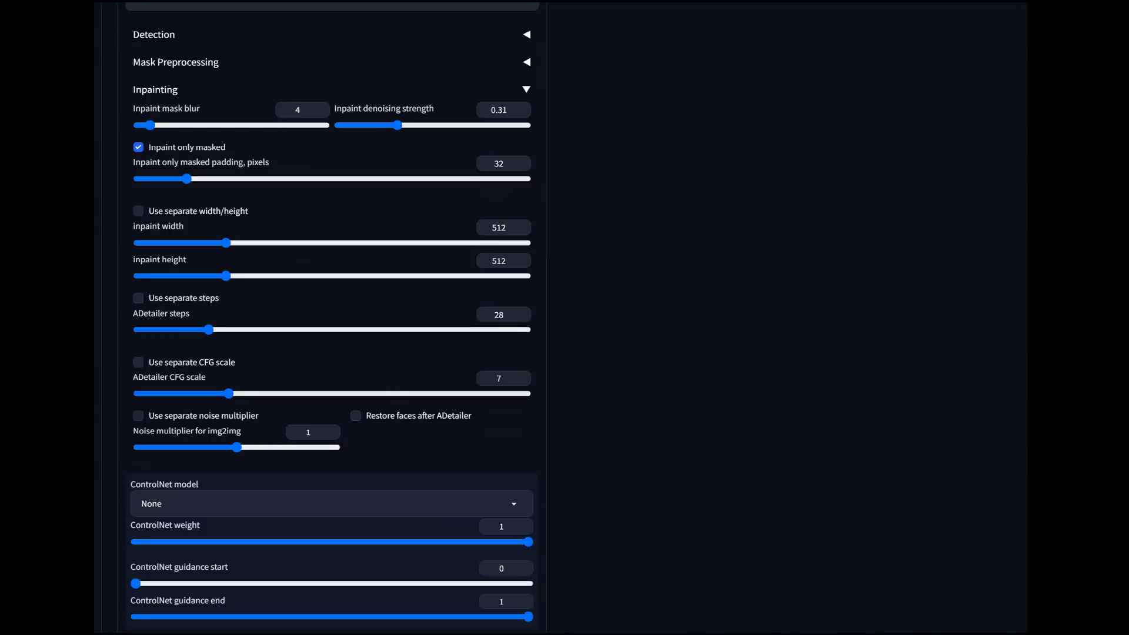
{"action": "scroll", "coordinate": [564, 317], "scroll_direction": "up", "scroll_amount": 20}
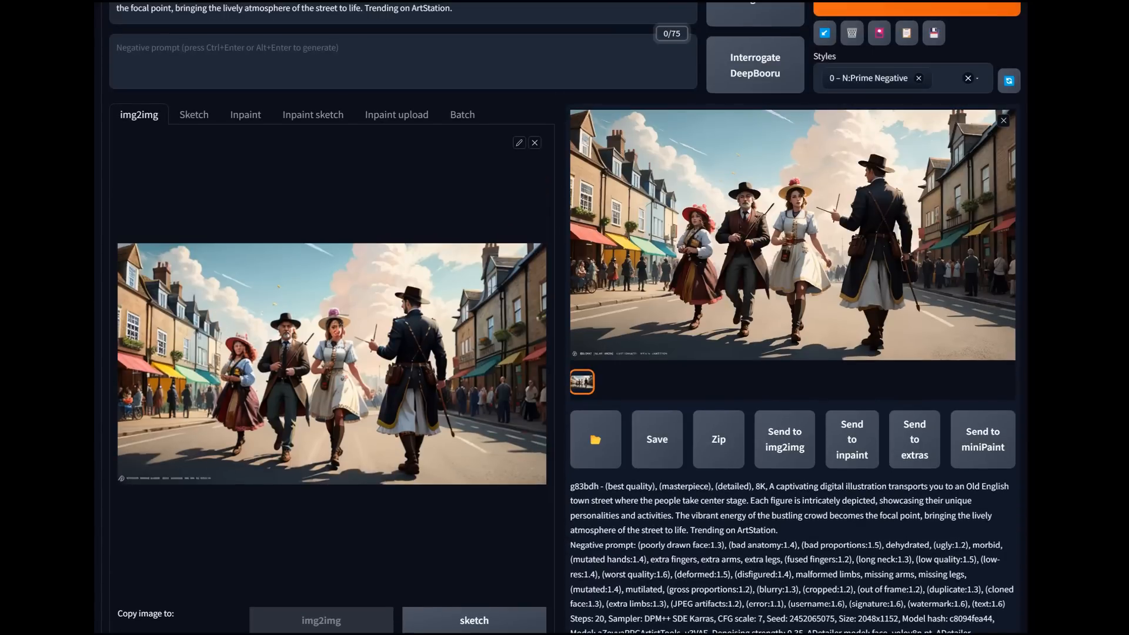
{"action": "left_click", "coordinate": [792, 235]}
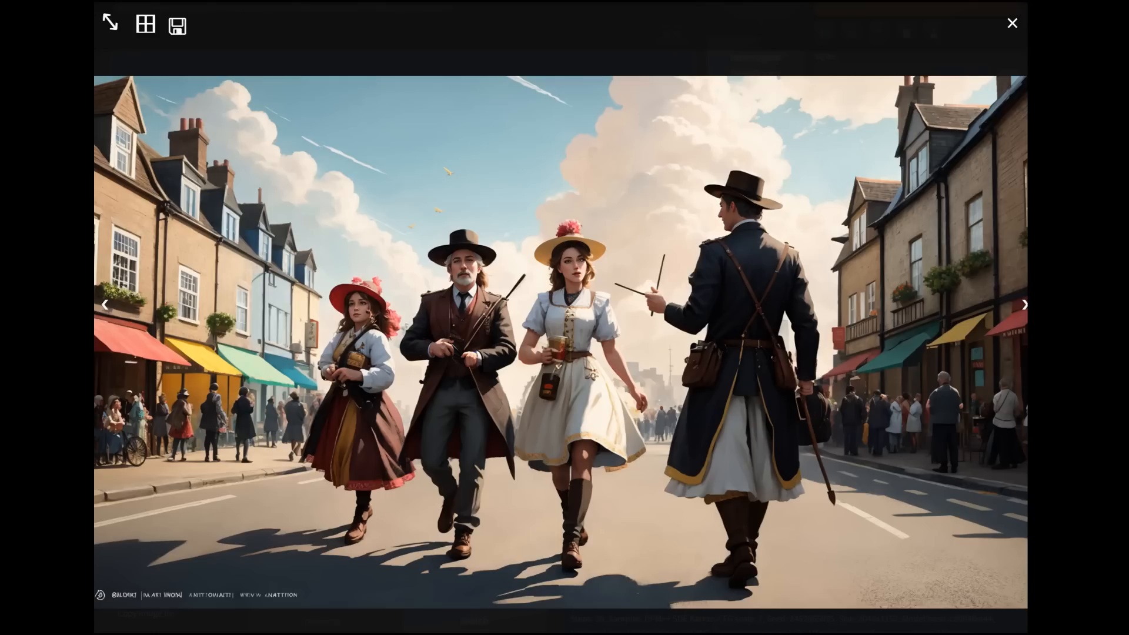
{"action": "key", "text": "Escape"}
{"action": "left_click", "coordinate": [246, 114]}
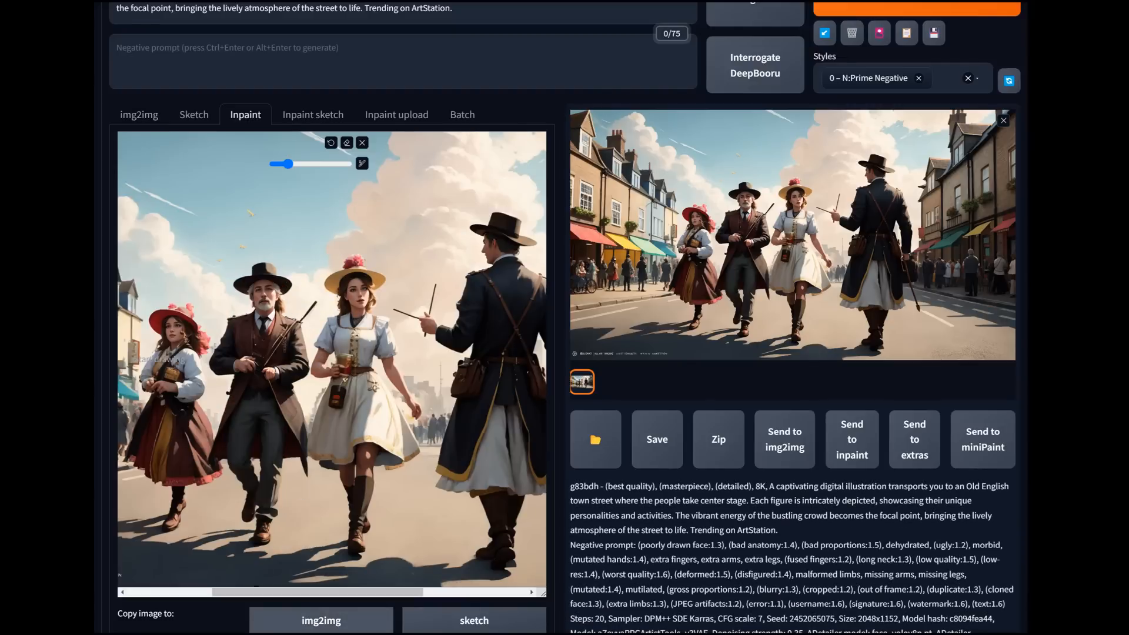
Step: Widen the inpaint canvas and close the output preview, bringing the image's lower-left watermark text into view
{"action": "left_click_drag", "start_coordinate": [543, 594], "coordinate": [716, 592]}
{"action": "left_click", "coordinate": [1003, 120]}
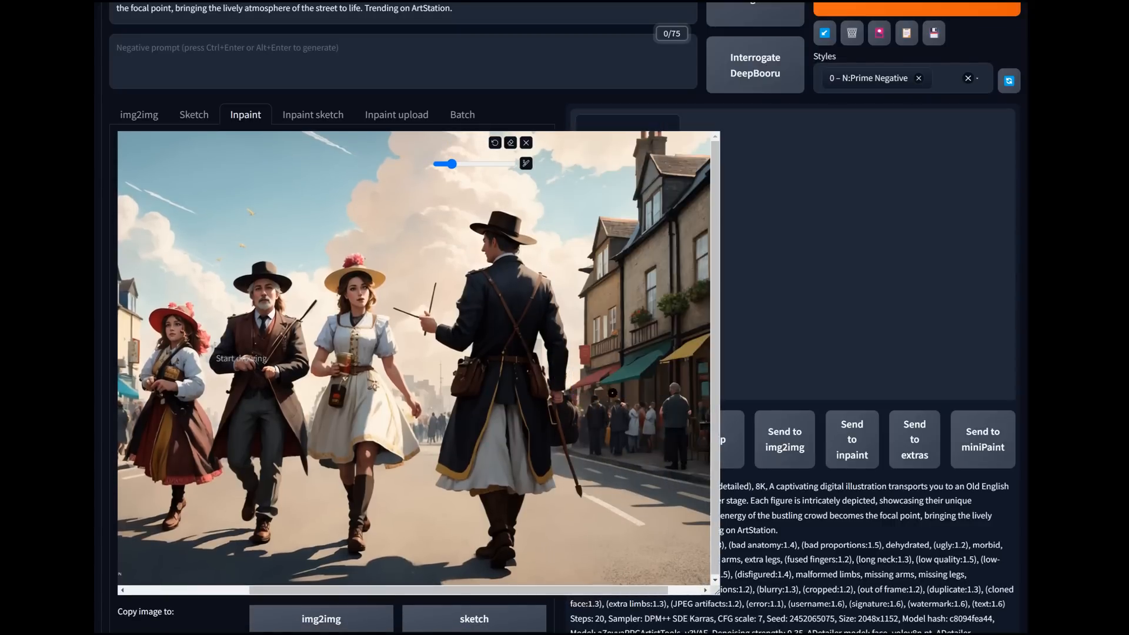
{"action": "left_click_drag", "start_coordinate": [464, 590], "coordinate": [341, 590]}
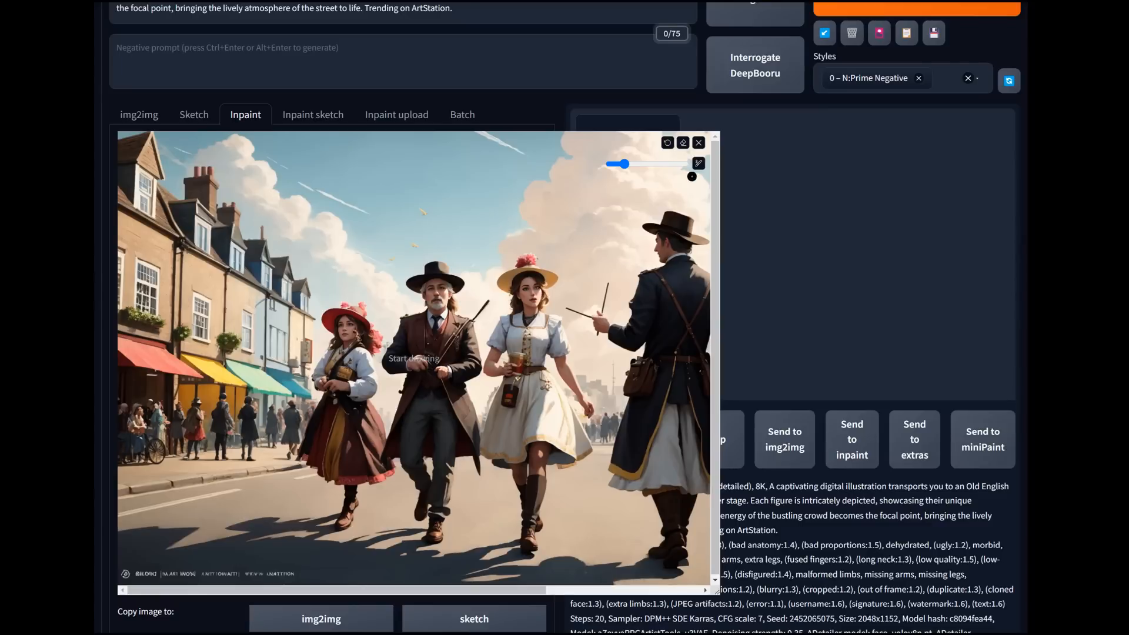
Step: Enlarge the mask brush and mask the watermark text in the image's lower-left corner plus one spot in the sky
{"action": "left_click_drag", "start_coordinate": [652, 164], "coordinate": [659, 164]}
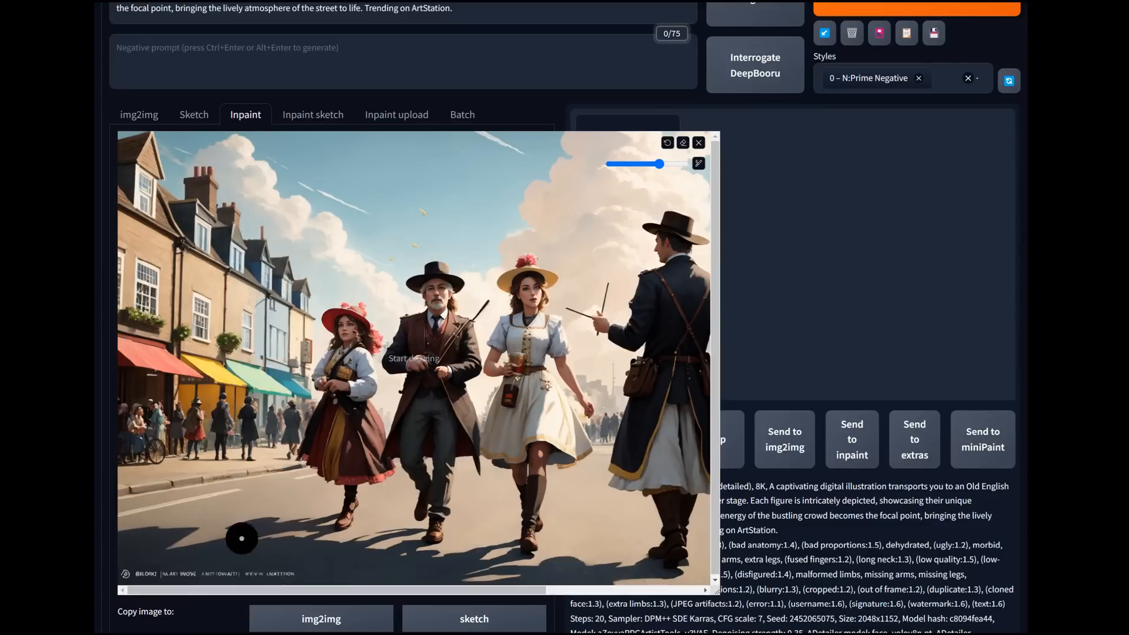
{"action": "left_click_drag", "start_coordinate": [297, 563], "coordinate": [124, 574]}
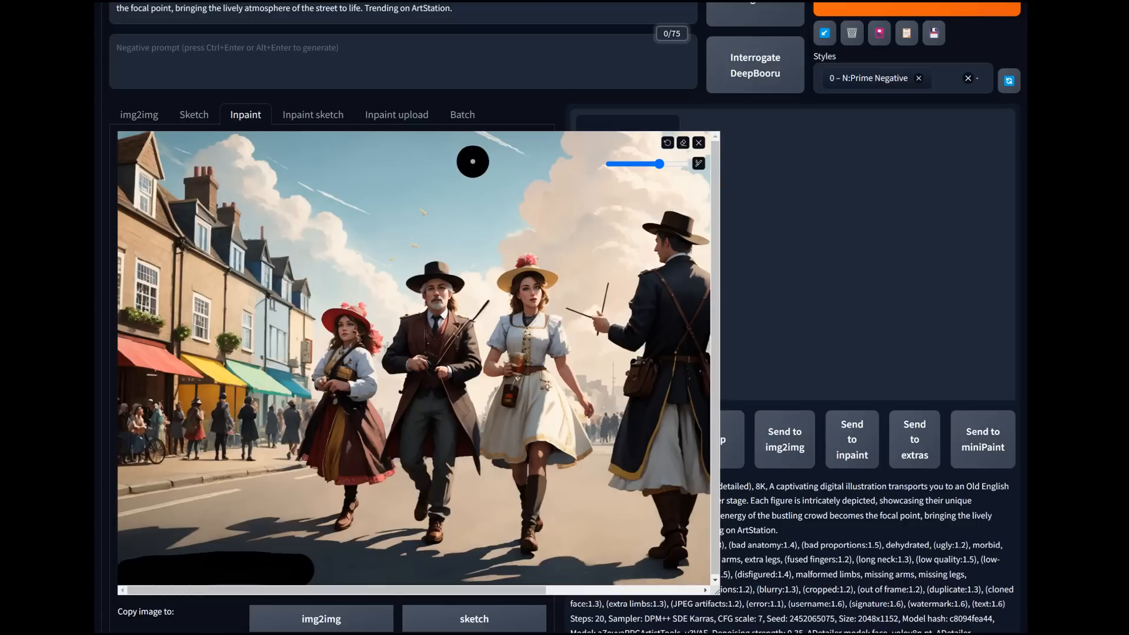
{"action": "left_click", "coordinate": [454, 163]}
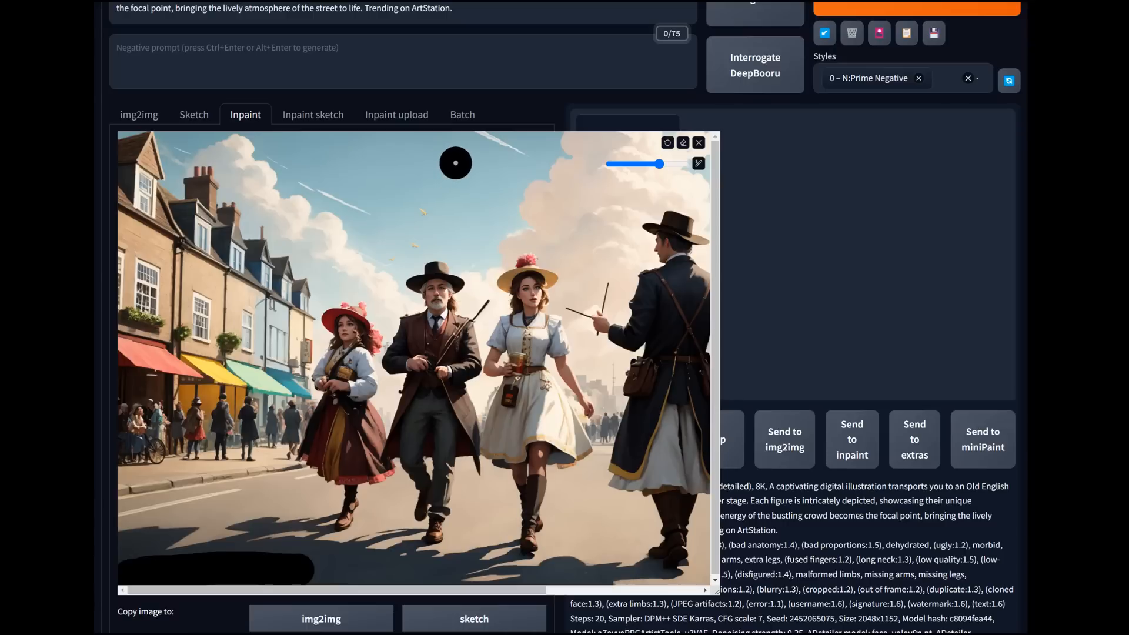
Step: Load the aZovyaRPGArtistTools_v3Inpainting.safetensors checkpoint and set the SD VAE to vae-ft-mse-840000-ema-pruned.safetensors
{"action": "scroll", "coordinate": [244, 191], "scroll_direction": "up", "scroll_amount": 1}
{"action": "scroll", "coordinate": [244, 191], "scroll_direction": "up", "scroll_amount": 3}
{"action": "left_click", "coordinate": [205, 36]}
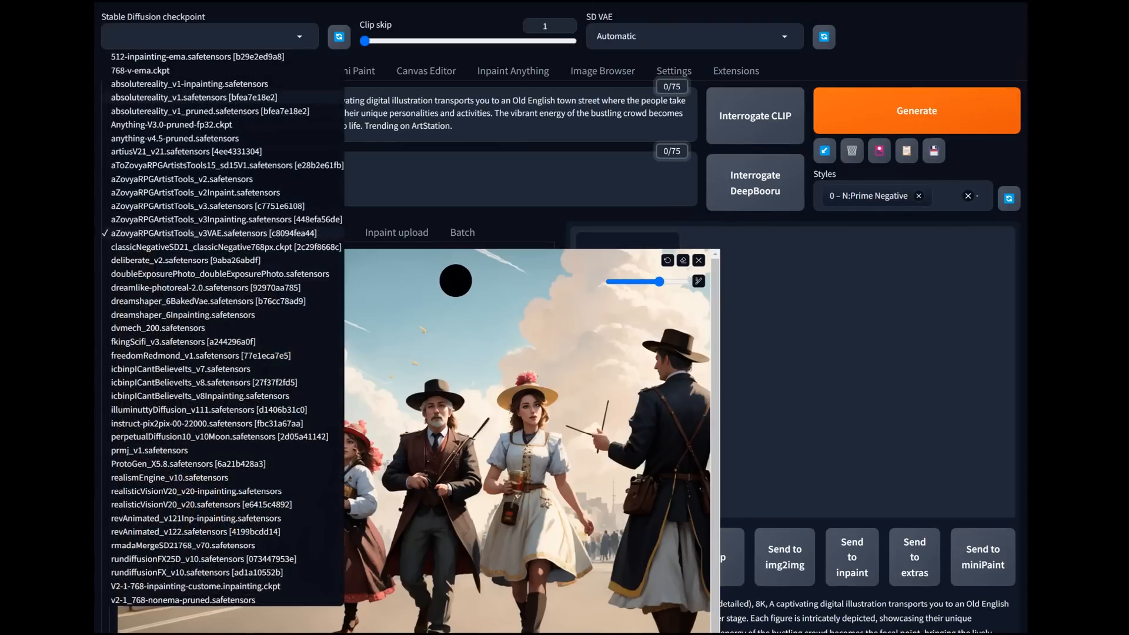
{"action": "left_click", "coordinate": [226, 219]}
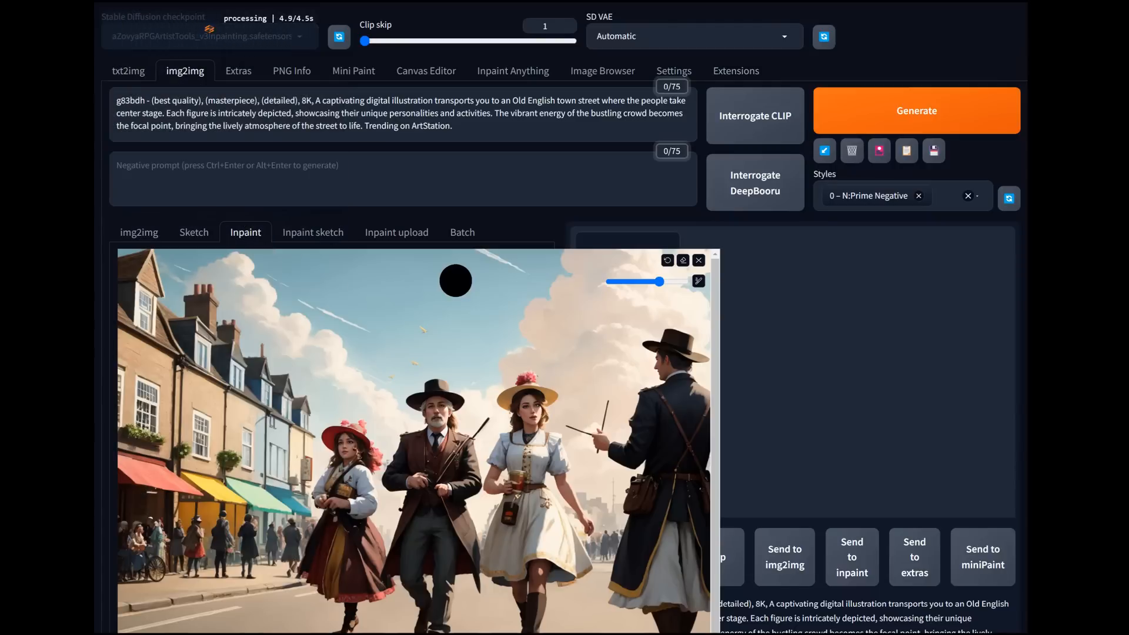
{"action": "left_click", "coordinate": [706, 36]}
{"action": "left_click", "coordinate": [705, 86]}
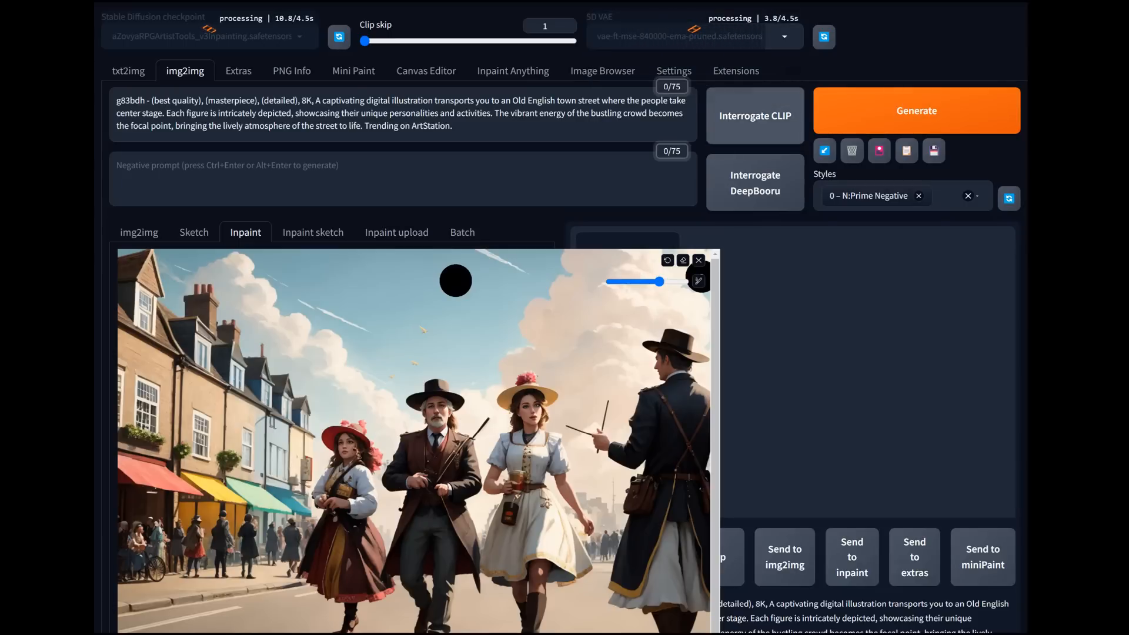
Step: Restrict the inpaint area to Only masked and set the denoising strength to 0.78
{"action": "scroll", "coordinate": [454, 423], "scroll_direction": "down", "scroll_amount": 6}
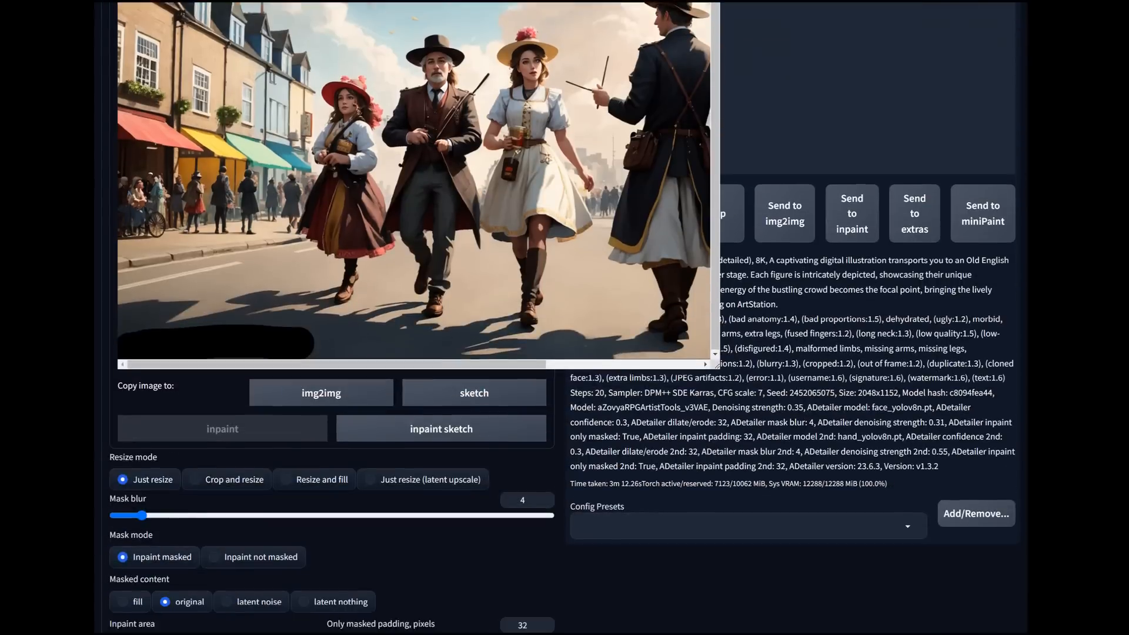
{"action": "scroll", "coordinate": [563, 317], "scroll_direction": "down", "scroll_amount": 3}
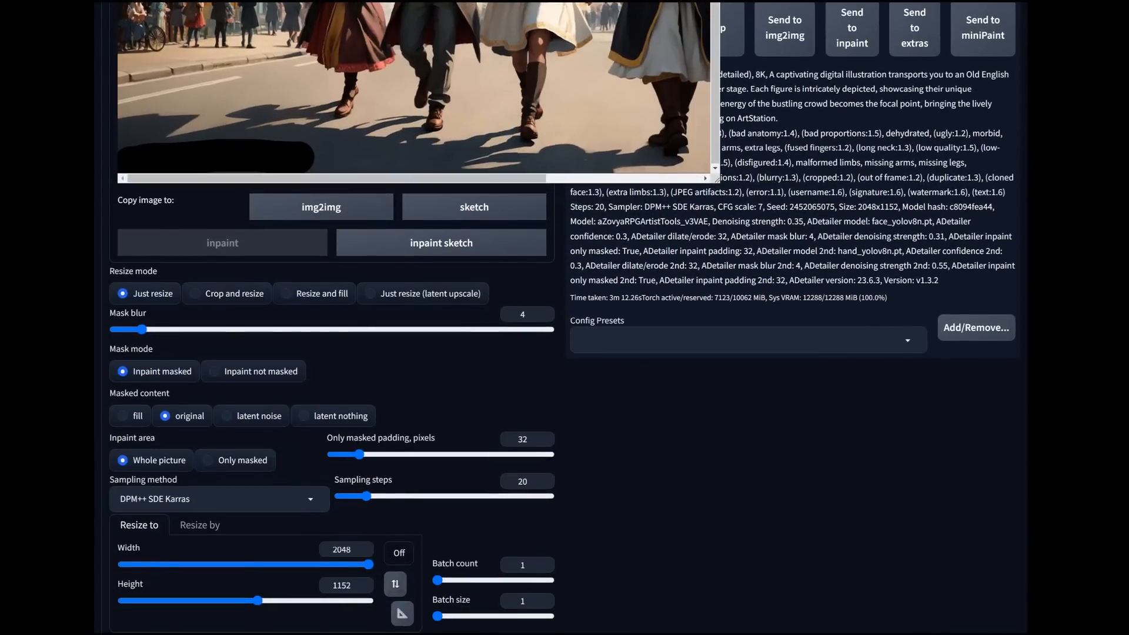
{"action": "left_click", "coordinate": [208, 460]}
{"action": "scroll", "coordinate": [564, 318], "scroll_direction": "down", "scroll_amount": 4}
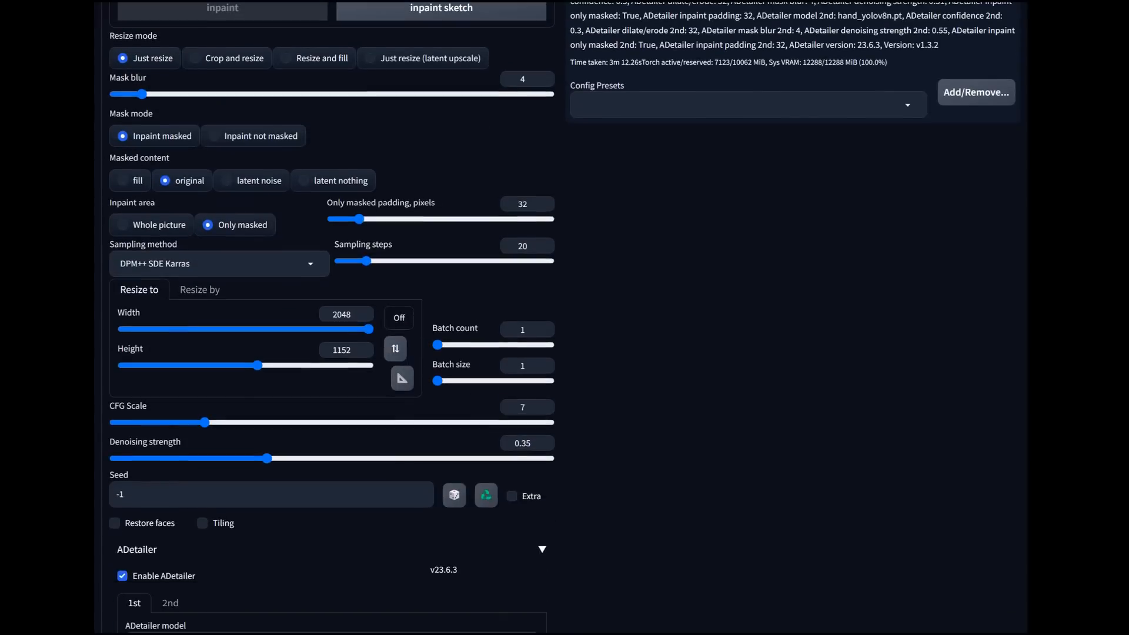
{"action": "left_click_drag", "start_coordinate": [267, 458], "coordinate": [440, 459]}
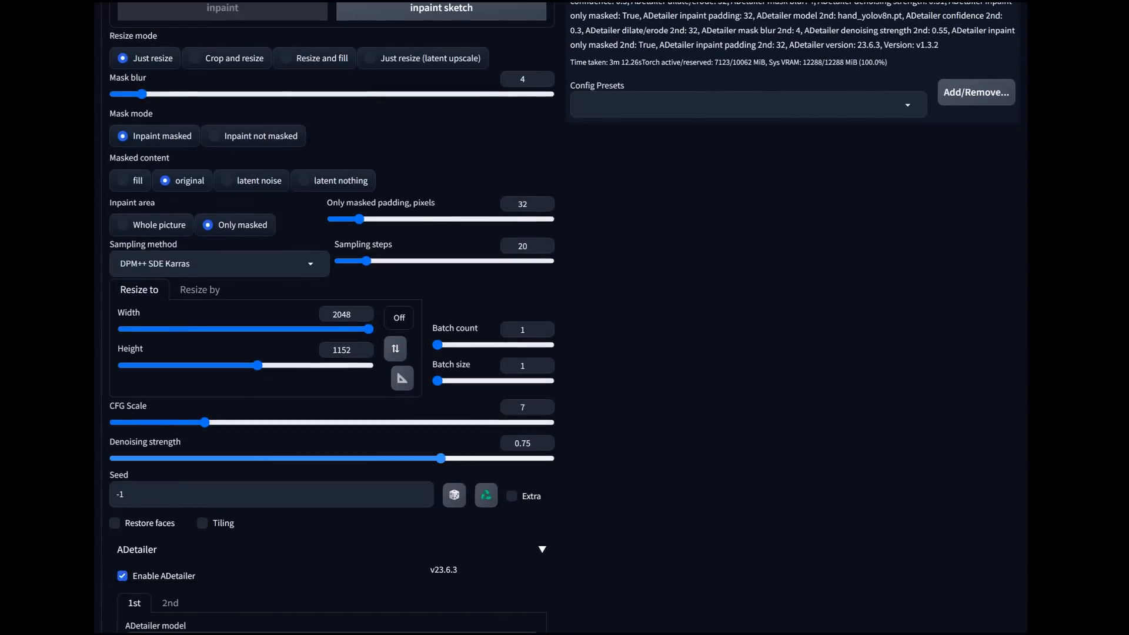
{"action": "left_click_drag", "start_coordinate": [441, 459], "coordinate": [453, 458]}
Step: Recheck the painted mask and set the mask blur to 10
{"action": "scroll", "coordinate": [329, 235], "scroll_direction": "up", "scroll_amount": 5}
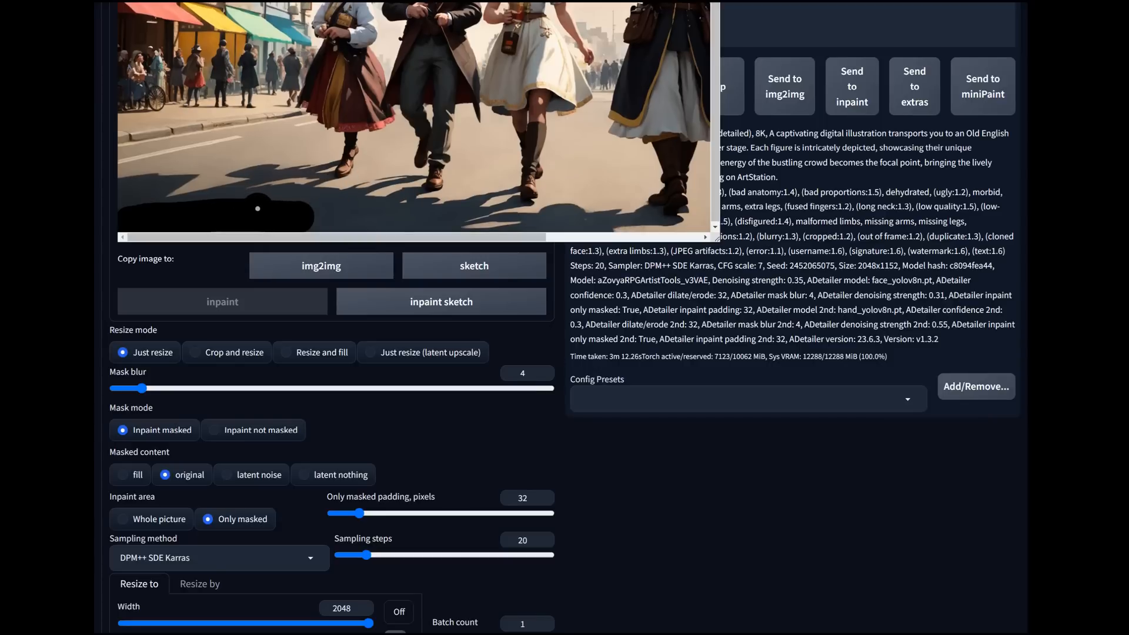
{"action": "scroll", "coordinate": [615, 229], "scroll_direction": "up", "scroll_amount": 1}
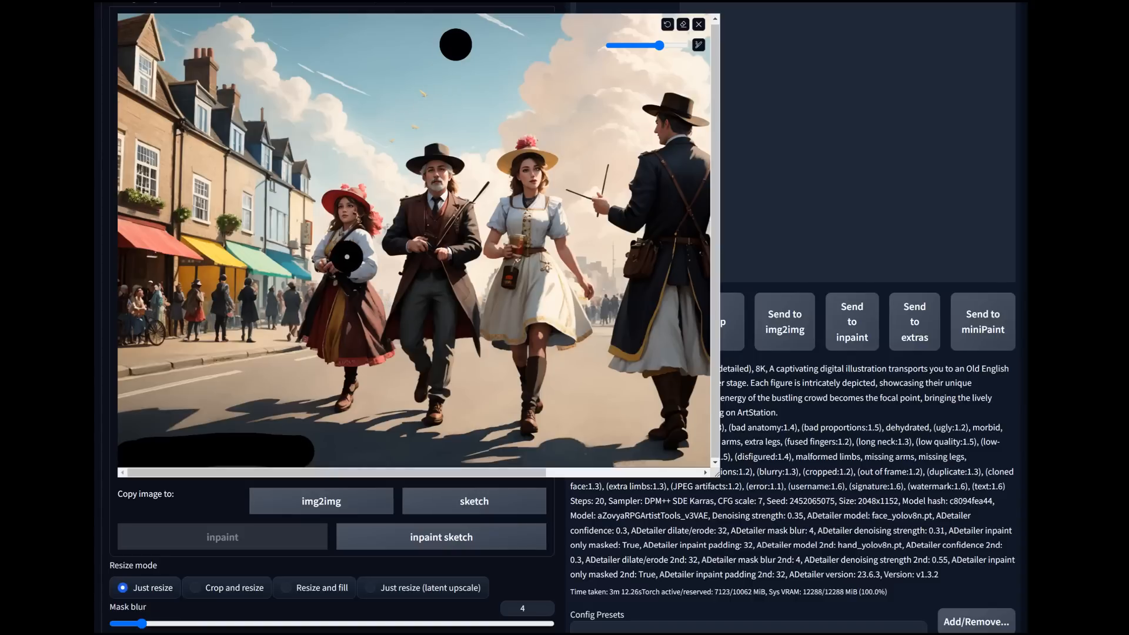
{"action": "scroll", "coordinate": [506, 170], "scroll_direction": "down", "scroll_amount": 5}
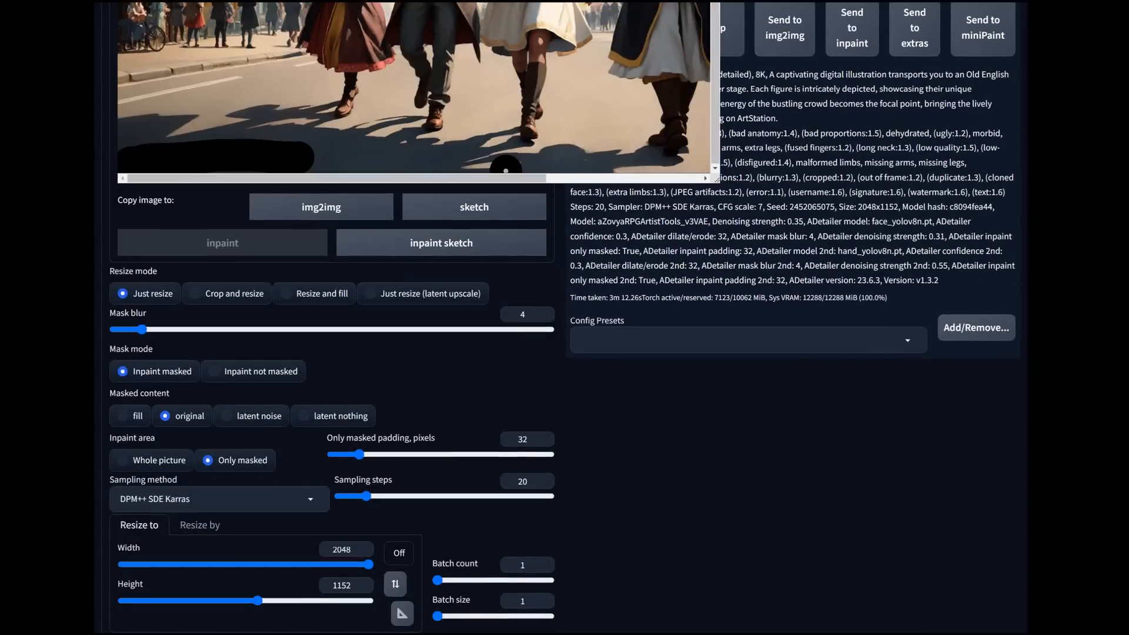
{"action": "left_click_drag", "start_coordinate": [141, 329], "coordinate": [183, 329]}
Step: Set the inpaint output size to 768 x 768 and return to the masked canvas
{"action": "scroll", "coordinate": [506, 169], "scroll_direction": "down", "scroll_amount": 3}
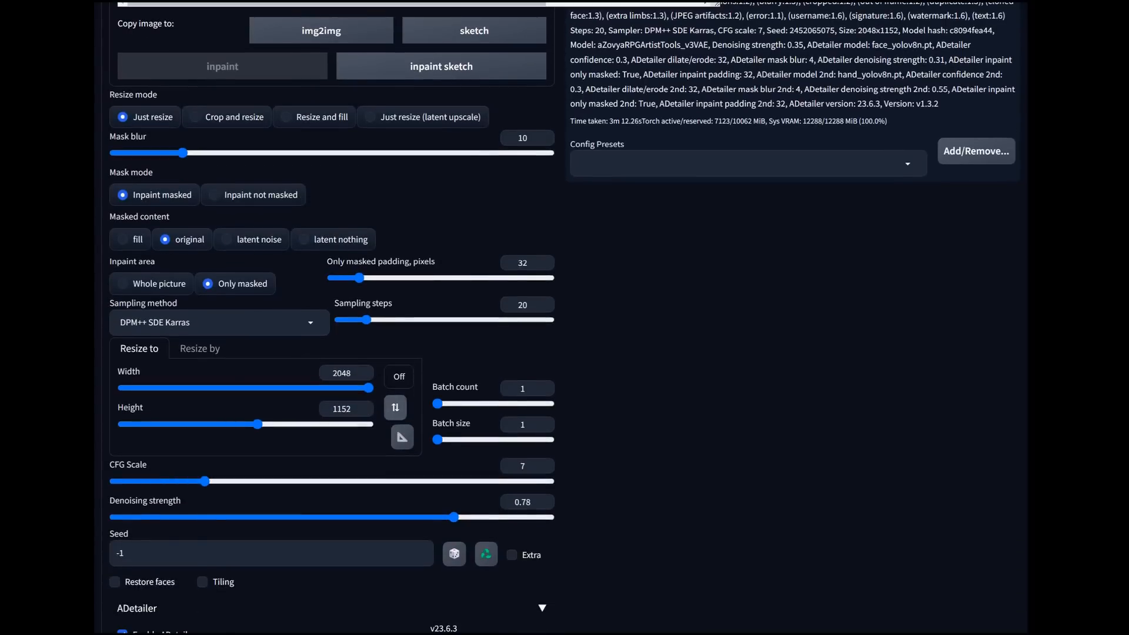
{"action": "left_click_drag", "start_coordinate": [368, 388], "coordinate": [241, 387]}
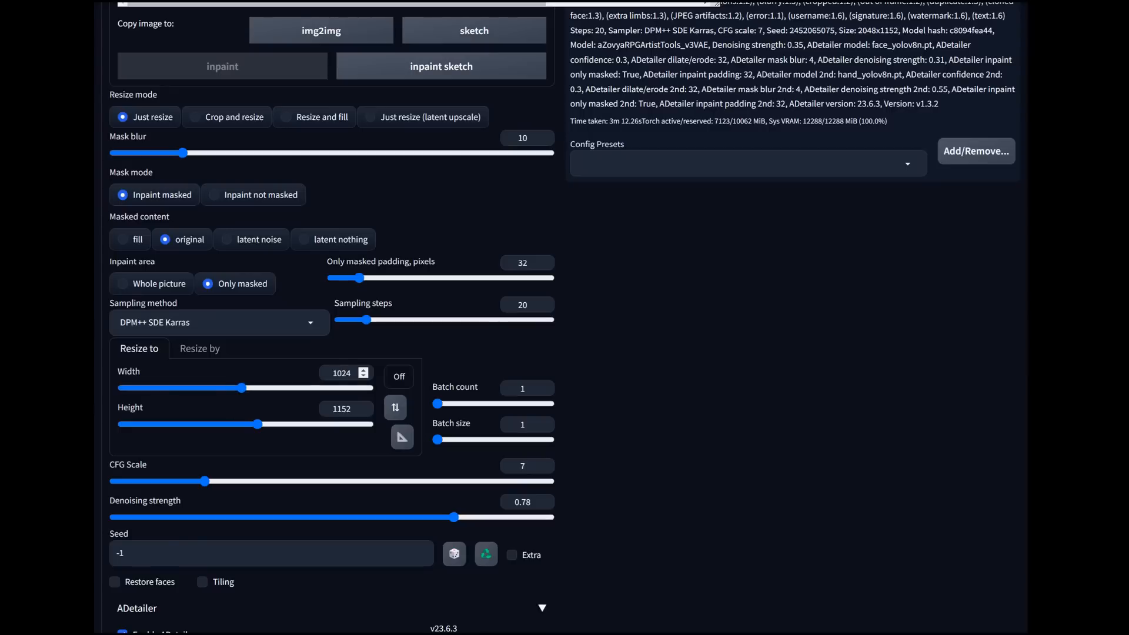
{"action": "double_click", "coordinate": [342, 373]}
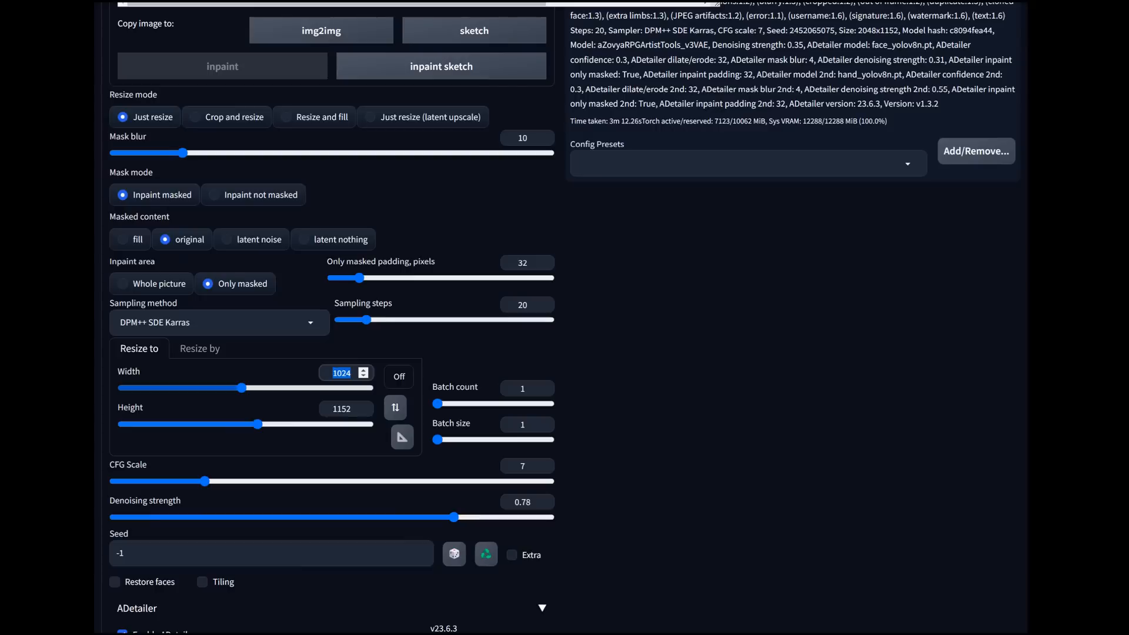
{"action": "type", "text": "768"}
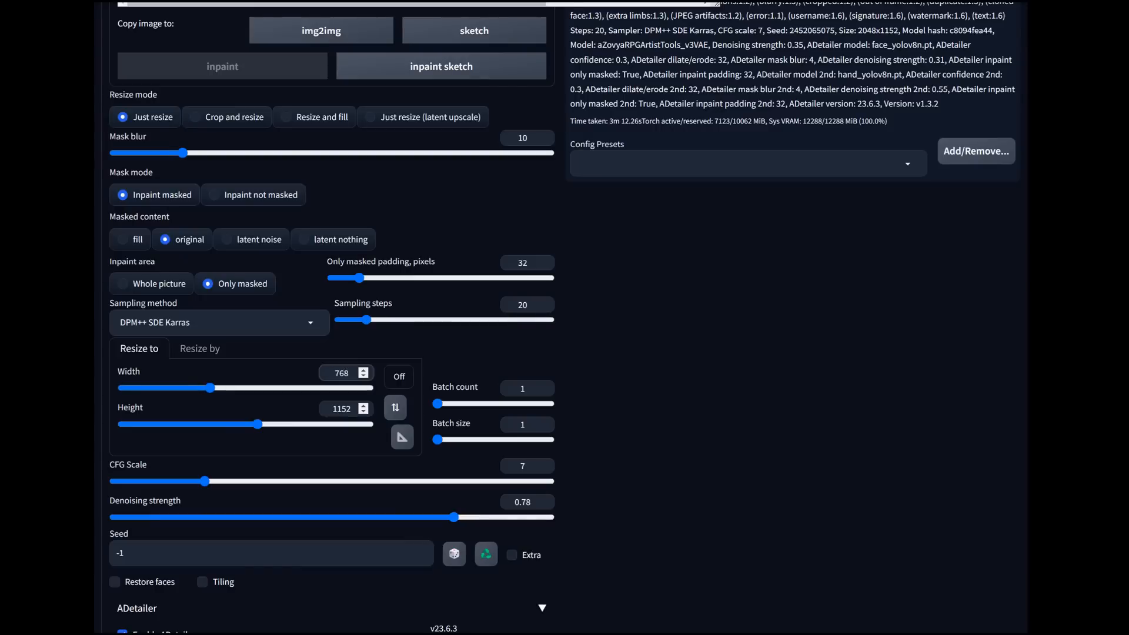
{"action": "double_click", "coordinate": [342, 408]}
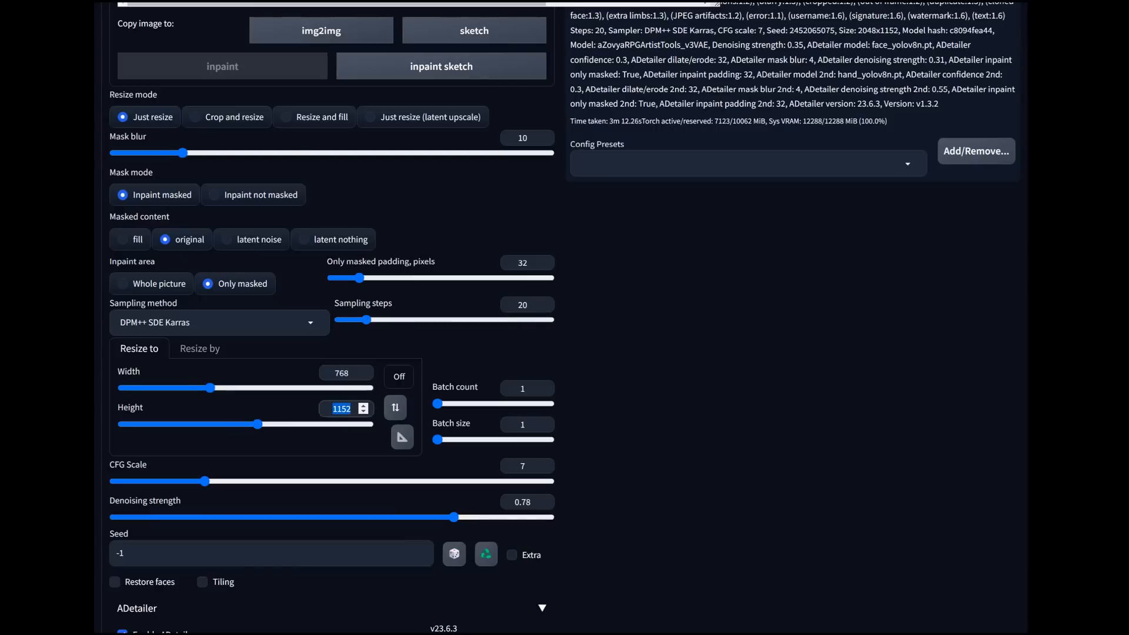
{"action": "type", "text": "768"}
{"action": "scroll", "coordinate": [347, 408], "scroll_direction": "up", "scroll_amount": 8}
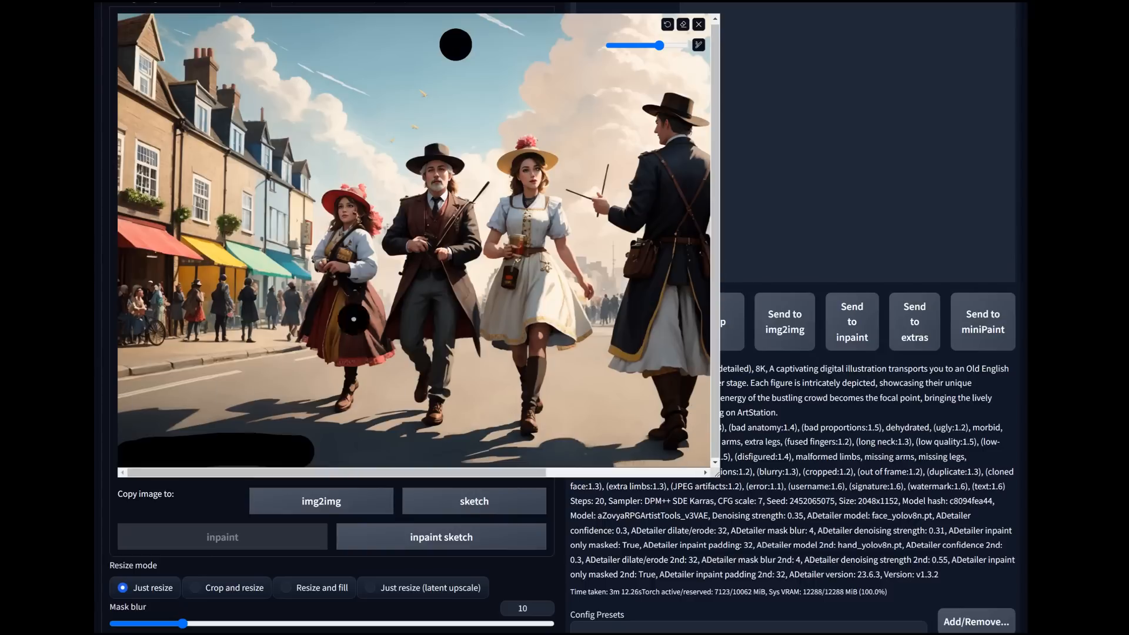
Step: Generate the inpainting over the masked watermark in the street scene
{"action": "scroll", "coordinate": [705, 438], "scroll_direction": "up", "scroll_amount": 4}
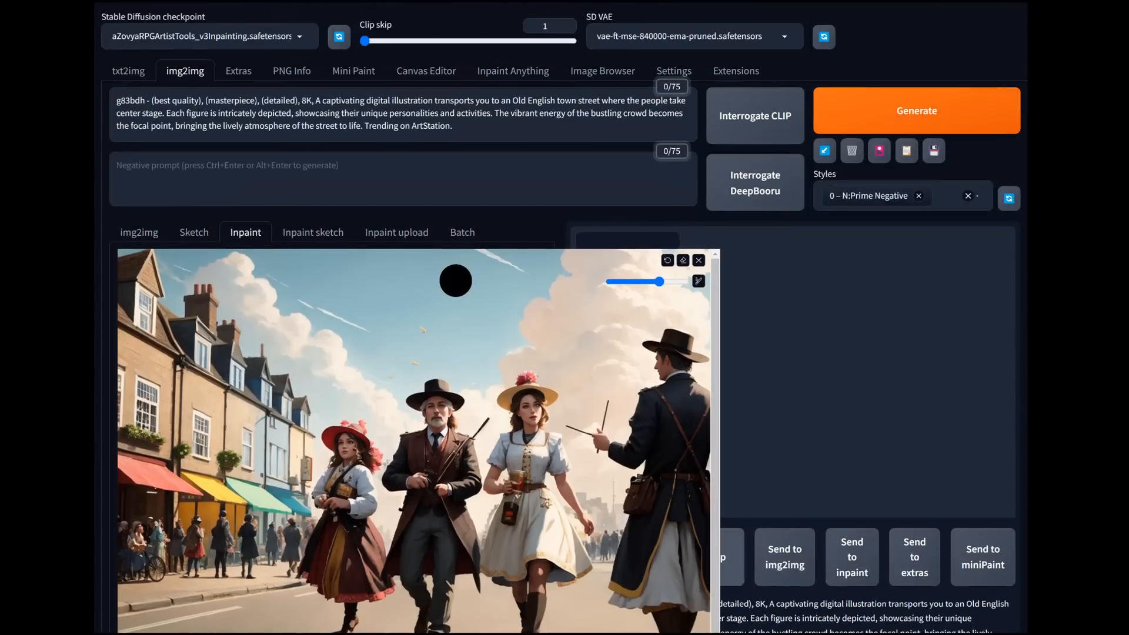
{"action": "scroll", "coordinate": [706, 438], "scroll_direction": "down", "scroll_amount": 3}
{"action": "scroll", "coordinate": [705, 438], "scroll_direction": "up", "scroll_amount": 2}
{"action": "scroll", "coordinate": [705, 438], "scroll_direction": "up", "scroll_amount": 2}
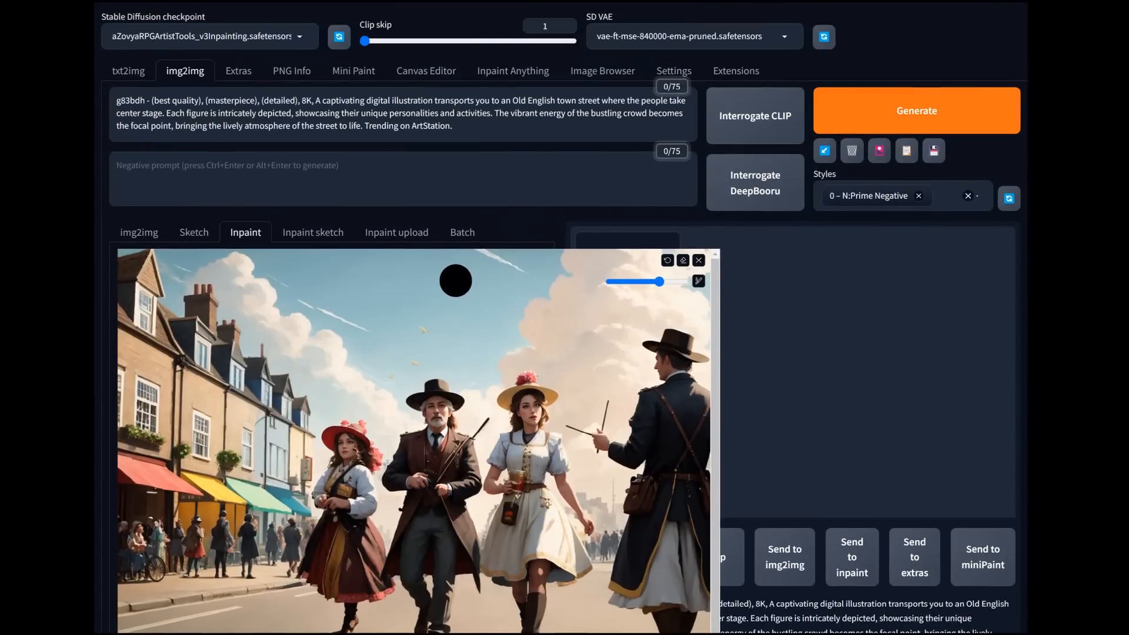
{"action": "left_click", "coordinate": [916, 111]}
{"action": "scroll", "coordinate": [706, 438], "scroll_direction": "down", "scroll_amount": 4}
{"action": "scroll", "coordinate": [705, 438], "scroll_direction": "up", "scroll_amount": 2}
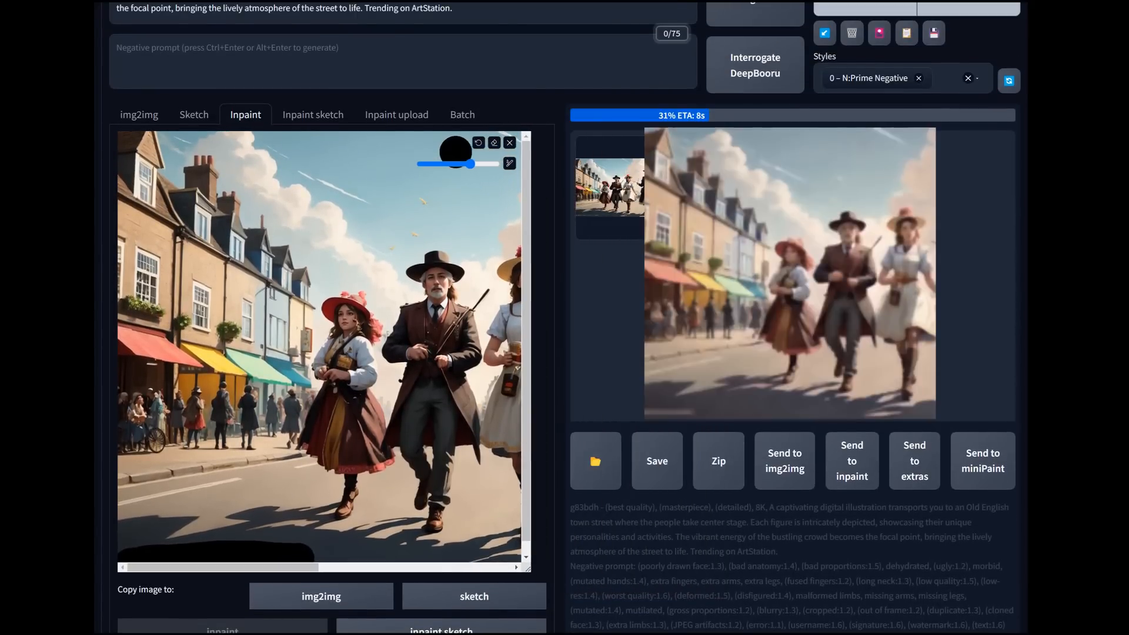
Step: Collapse the ADetailer and Aspect Ratio Helper sections below the generation settings
{"action": "scroll", "coordinate": [329, 317], "scroll_direction": "down", "scroll_amount": 15}
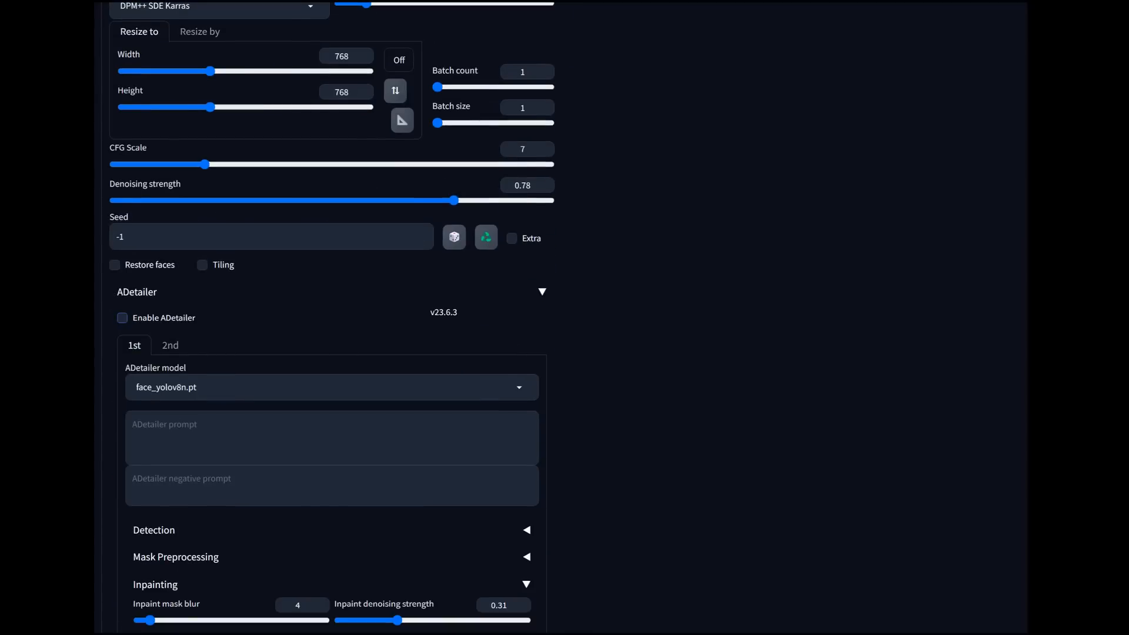
{"action": "left_click", "coordinate": [137, 292]}
{"action": "left_click", "coordinate": [160, 401]}
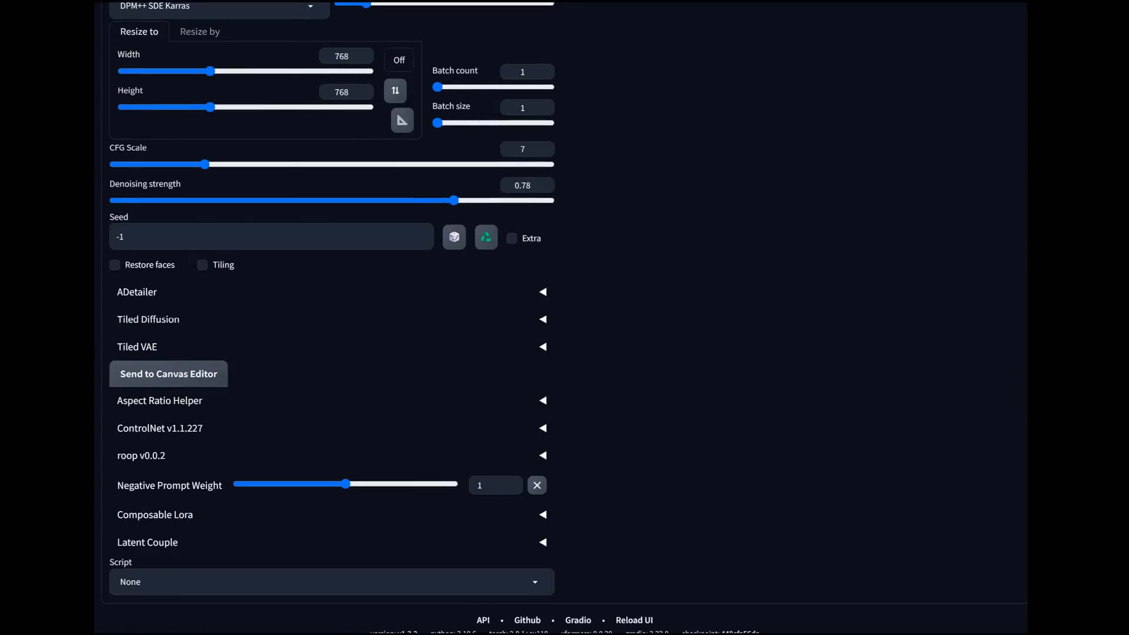
Step: Run the watermark inpainting again with the same mask and inspect the generated image at full size
{"action": "scroll", "coordinate": [329, 353], "scroll_direction": "up", "scroll_amount": 15}
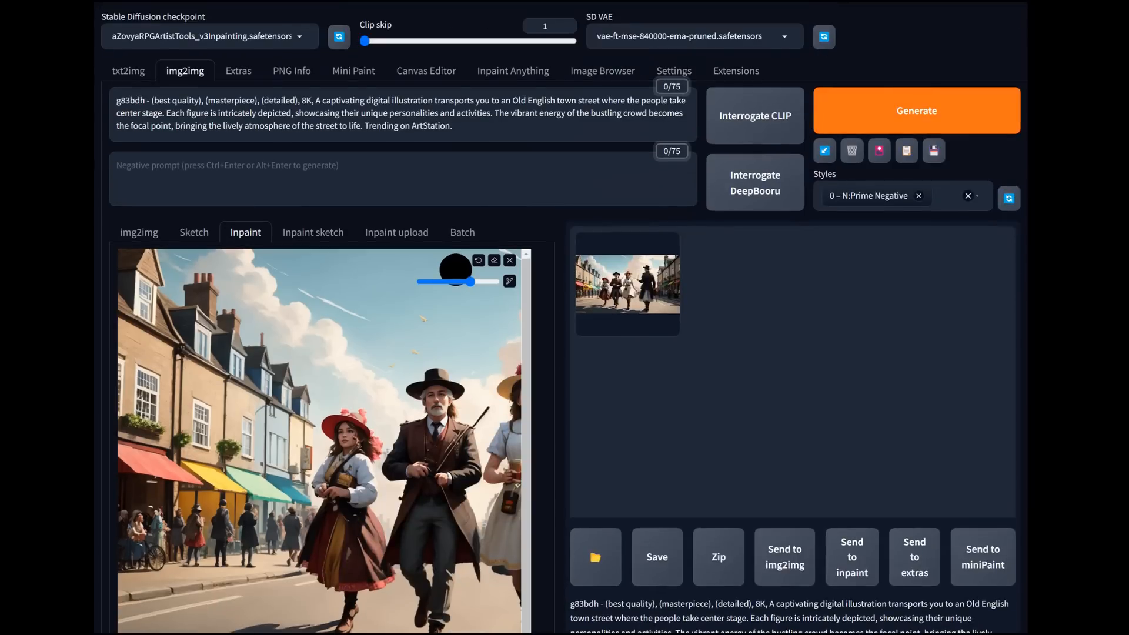
{"action": "left_click", "coordinate": [916, 111]}
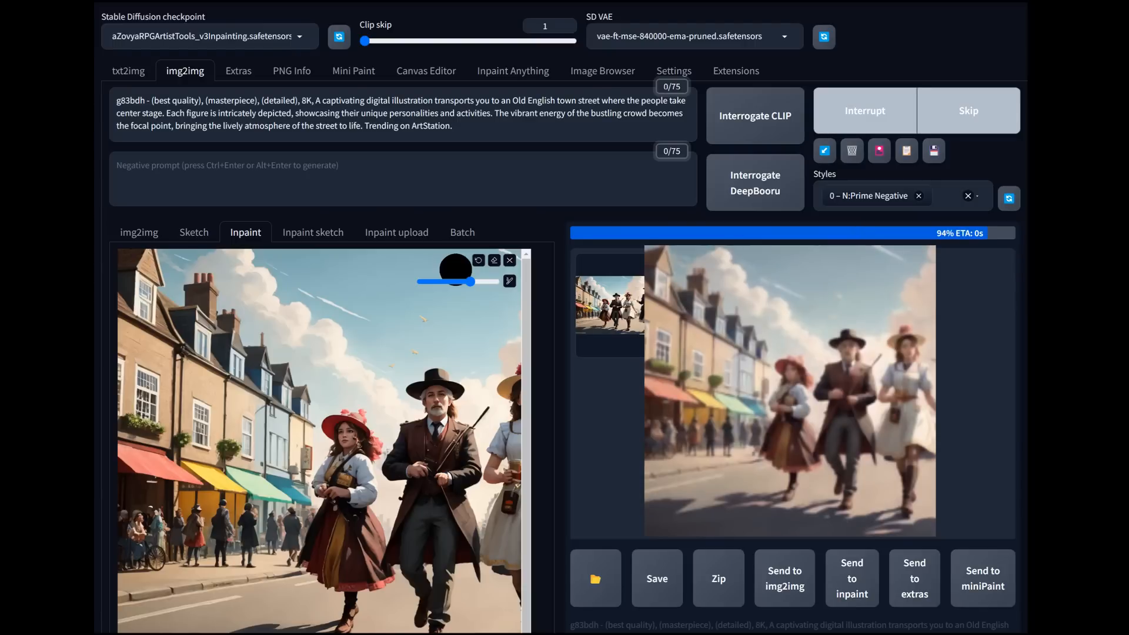
{"action": "left_click", "coordinate": [628, 285]}
{"action": "left_click", "coordinate": [635, 294]}
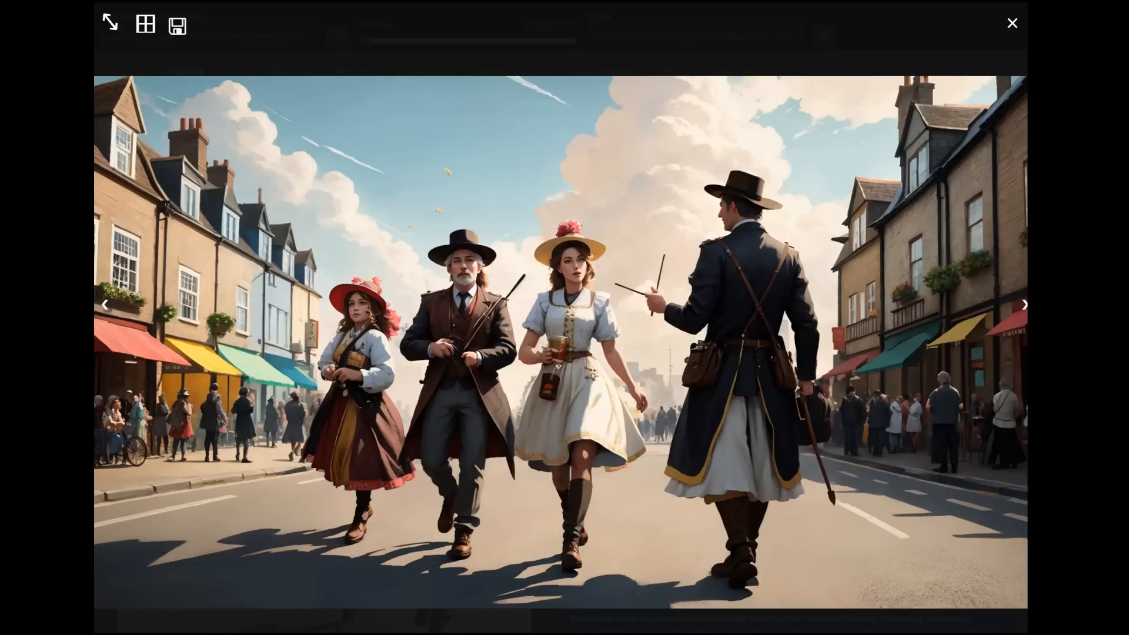
{"action": "key", "text": "Escape"}
Step: Set the inpaint mask blur to 12
{"action": "scroll", "coordinate": [267, 540], "scroll_direction": "down", "scroll_amount": 2}
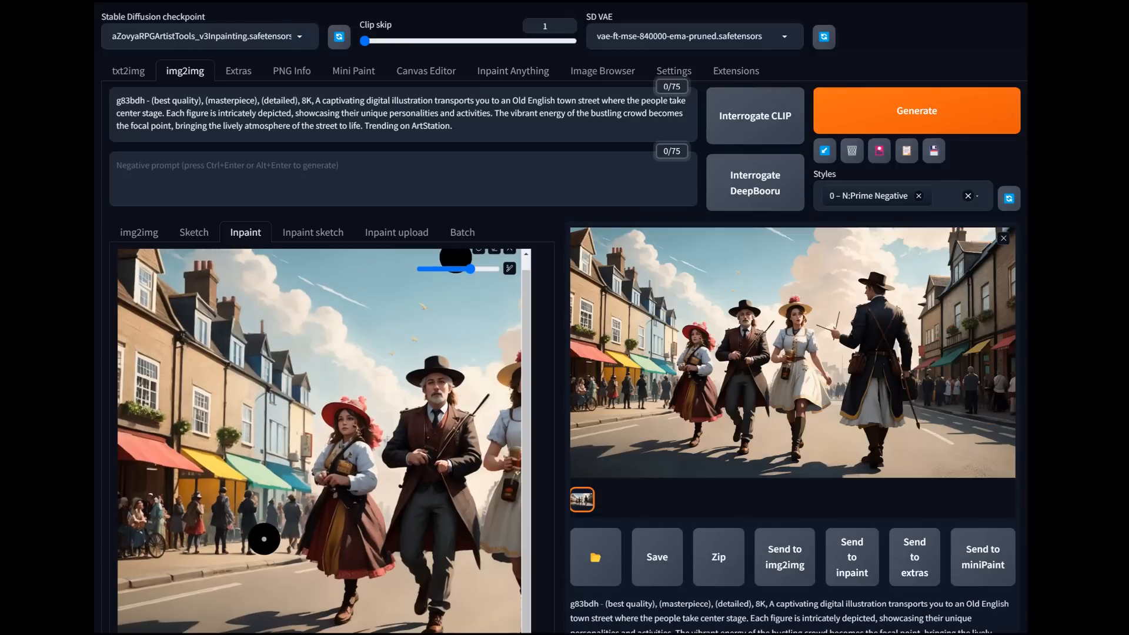
{"action": "scroll", "coordinate": [657, 556], "scroll_direction": "down", "scroll_amount": 5}
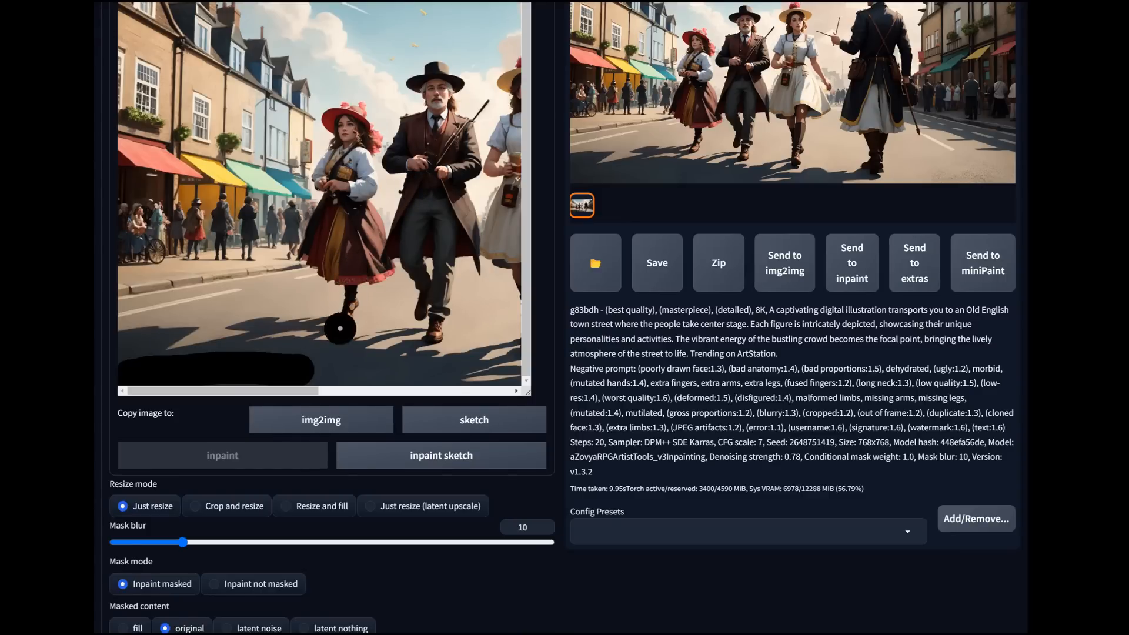
{"action": "left_click_drag", "start_coordinate": [183, 542], "coordinate": [141, 543]}
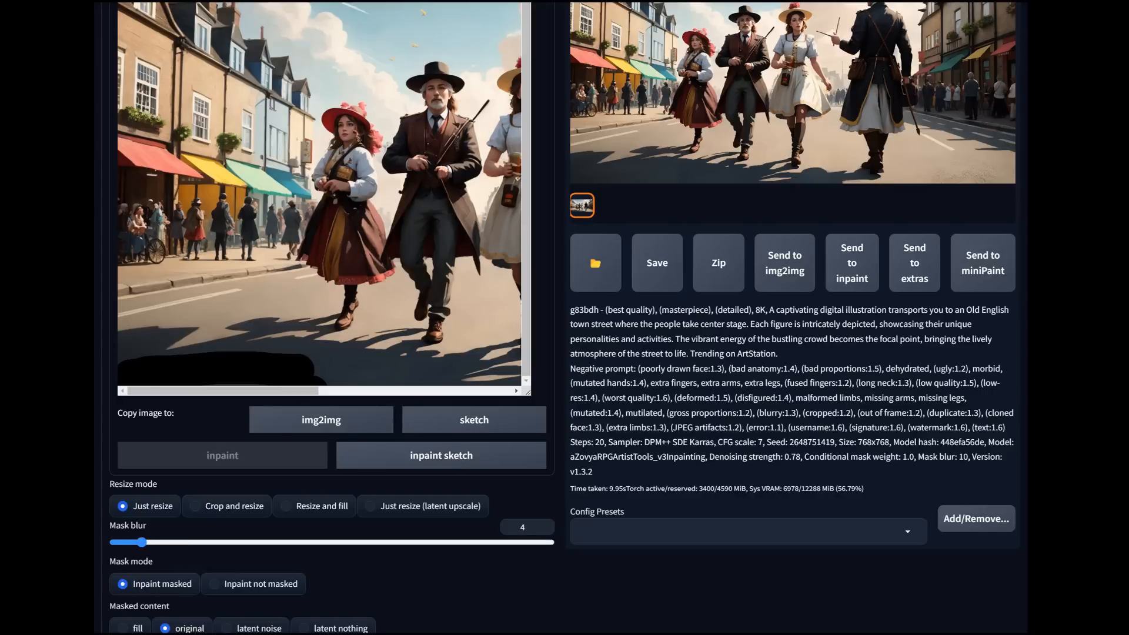
{"action": "left_click_drag", "start_coordinate": [141, 542], "coordinate": [196, 542]}
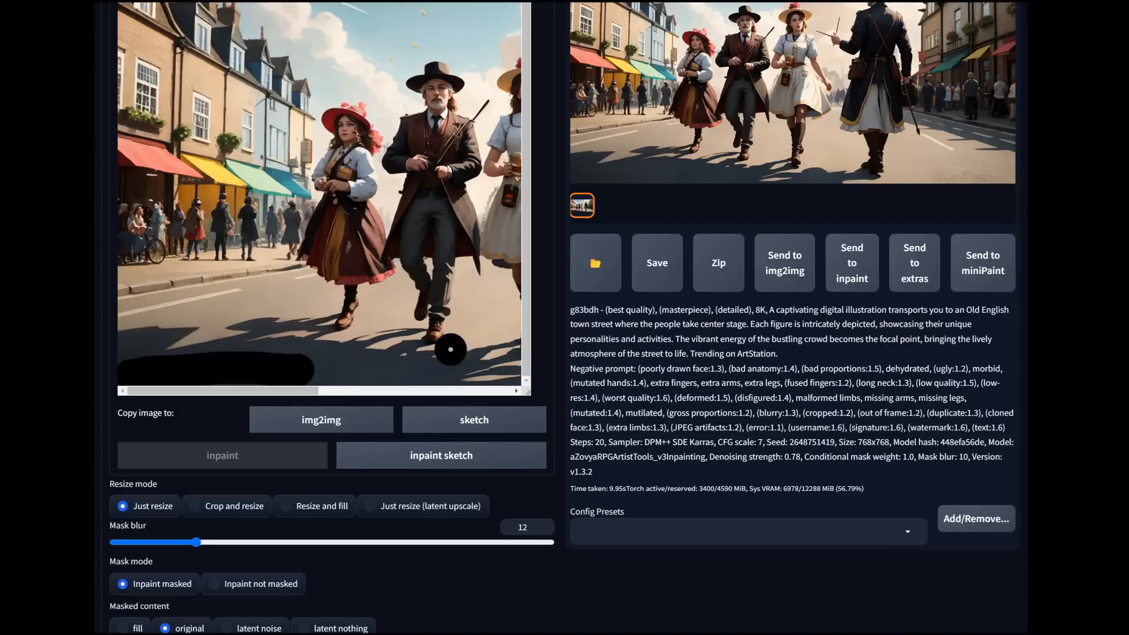
{"action": "scroll", "coordinate": [406, 360], "scroll_direction": "up", "scroll_amount": 5}
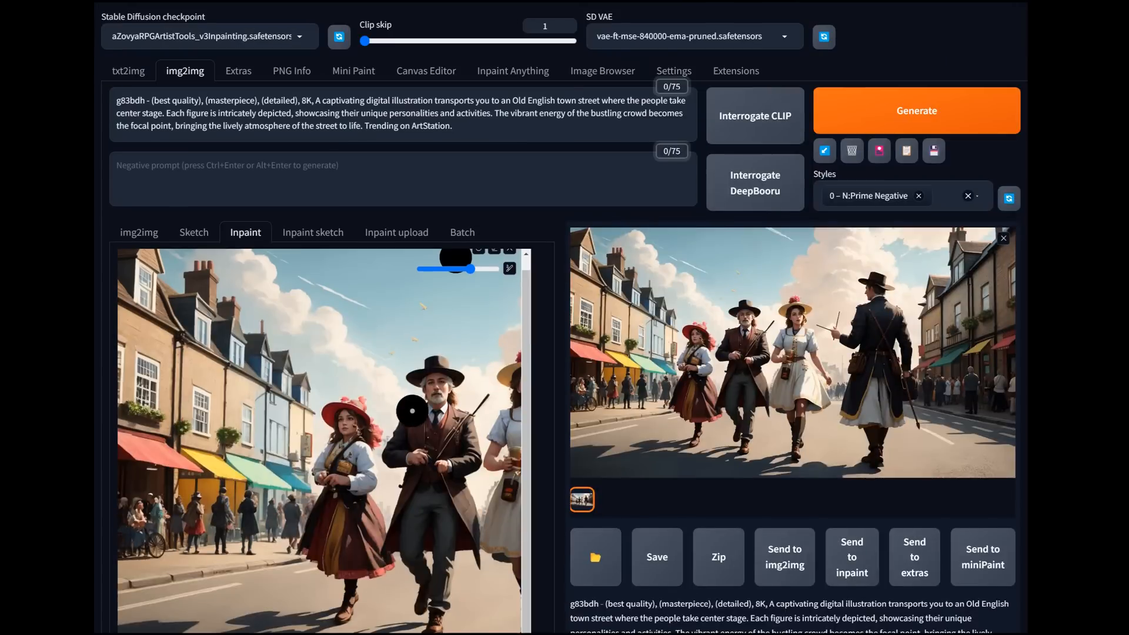
Step: Mask the face of the man in the brown coat and replace the prompt with "rugged middle aged man with beard"
{"action": "scroll", "coordinate": [505, 288], "scroll_direction": "up", "scroll_amount": 1}
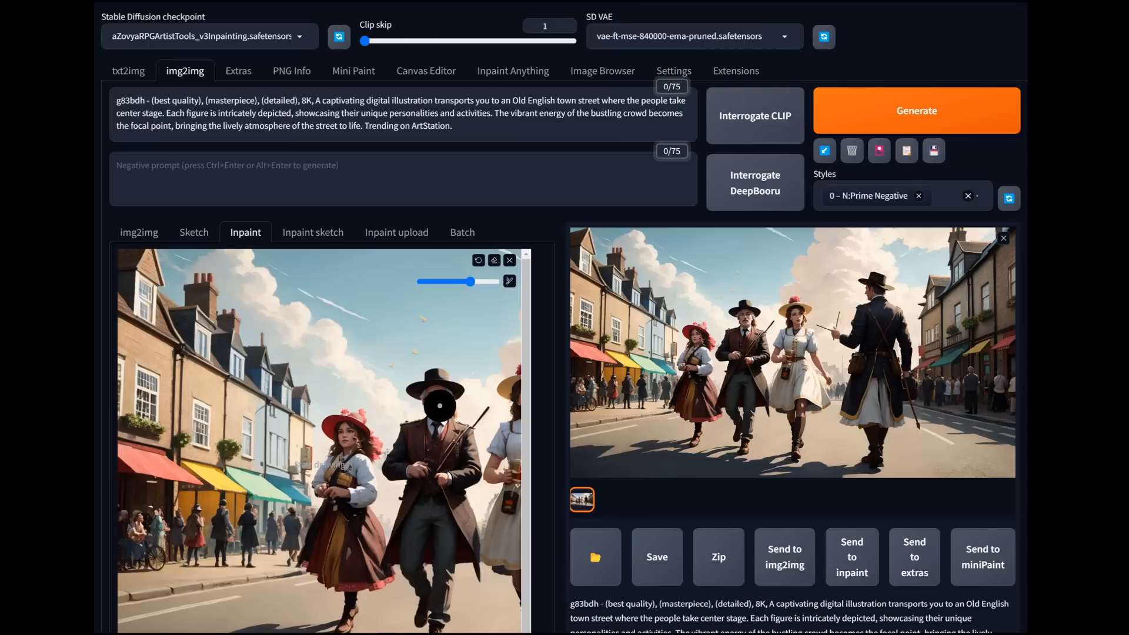
{"action": "left_click_drag", "start_coordinate": [435, 406], "coordinate": [436, 400]}
{"action": "key", "text": "ctrl+a"}
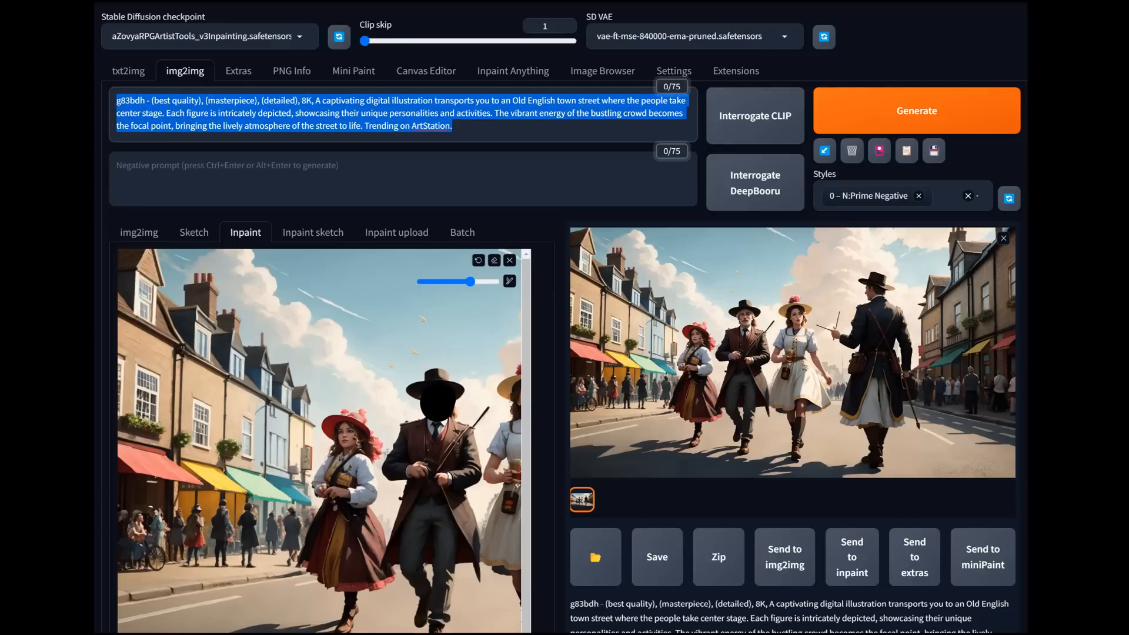
{"action": "type", "text": "rugged middl"}
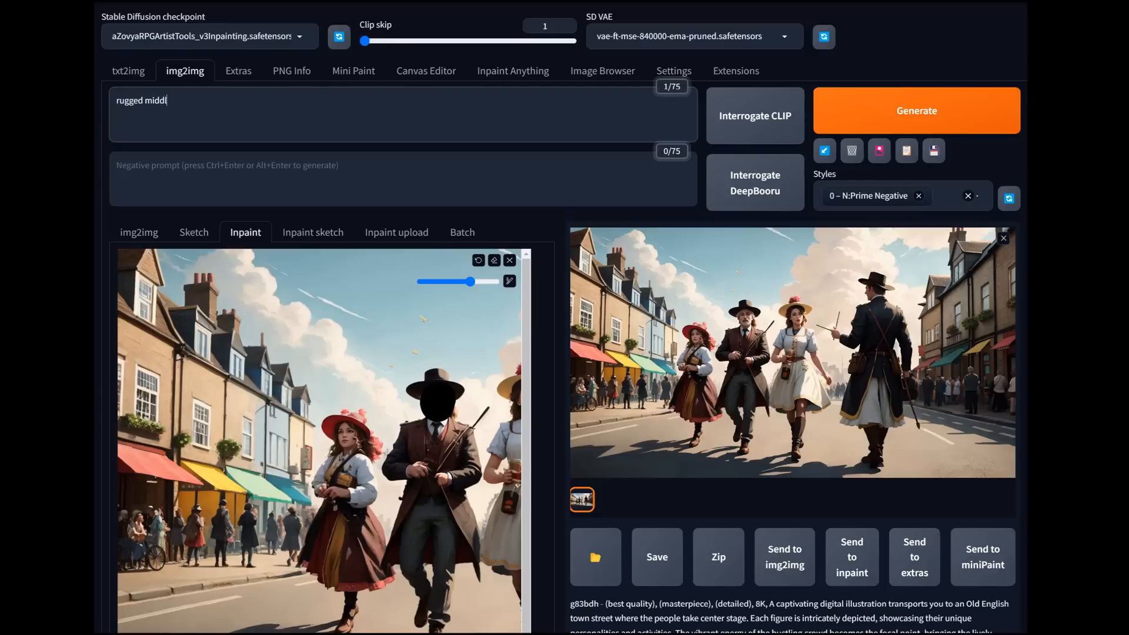
{"action": "type", "text": "man with beard"}
Step: Send the watermark-free result to inpaint and paint a mask over the face of the man in the brown coat
{"action": "scroll", "coordinate": [323, 411], "scroll_direction": "down", "scroll_amount": 5}
{"action": "scroll", "coordinate": [323, 412], "scroll_direction": "down", "scroll_amount": 4}
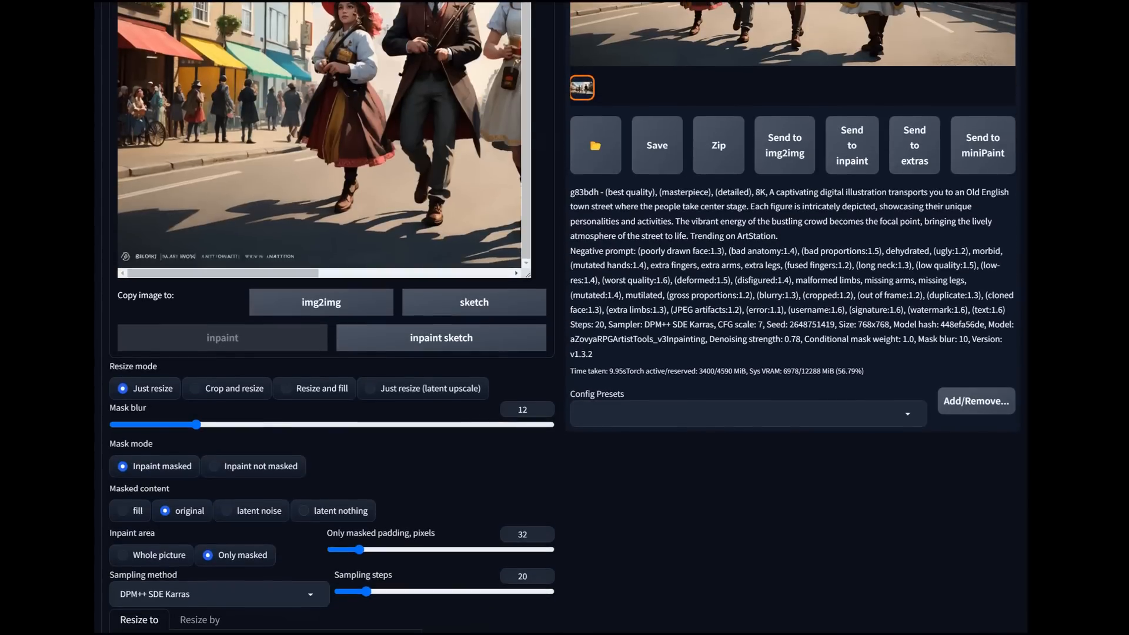
{"action": "scroll", "coordinate": [324, 294], "scroll_direction": "up", "scroll_amount": 4}
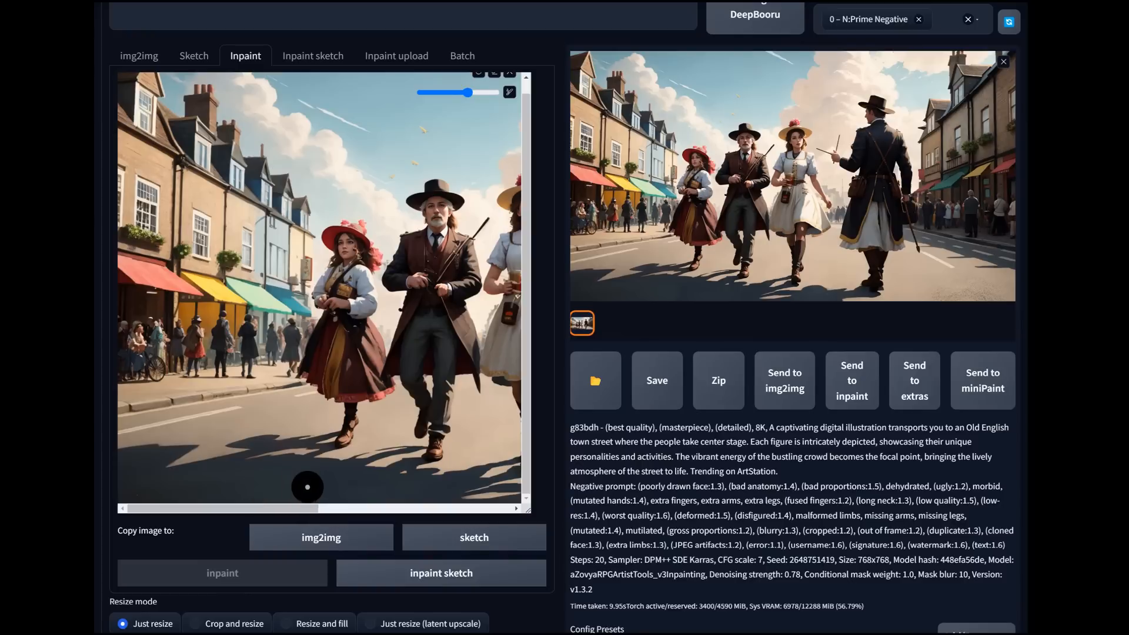
{"action": "scroll", "coordinate": [477, 120], "scroll_direction": "up", "scroll_amount": 1}
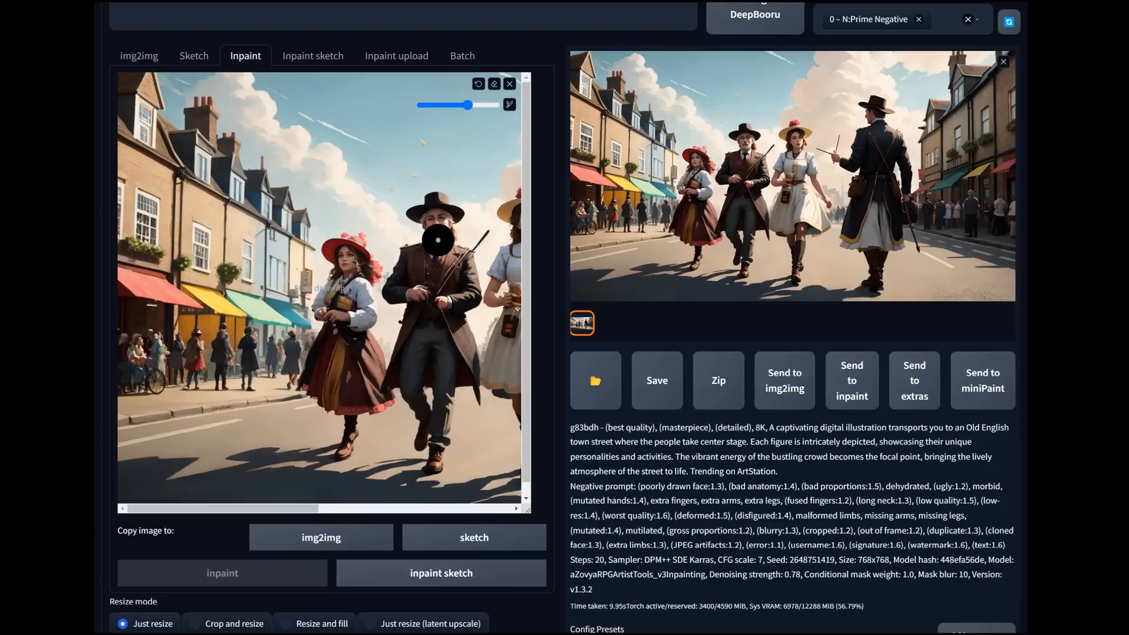
{"action": "left_click_drag", "start_coordinate": [438, 230], "coordinate": [438, 228]}
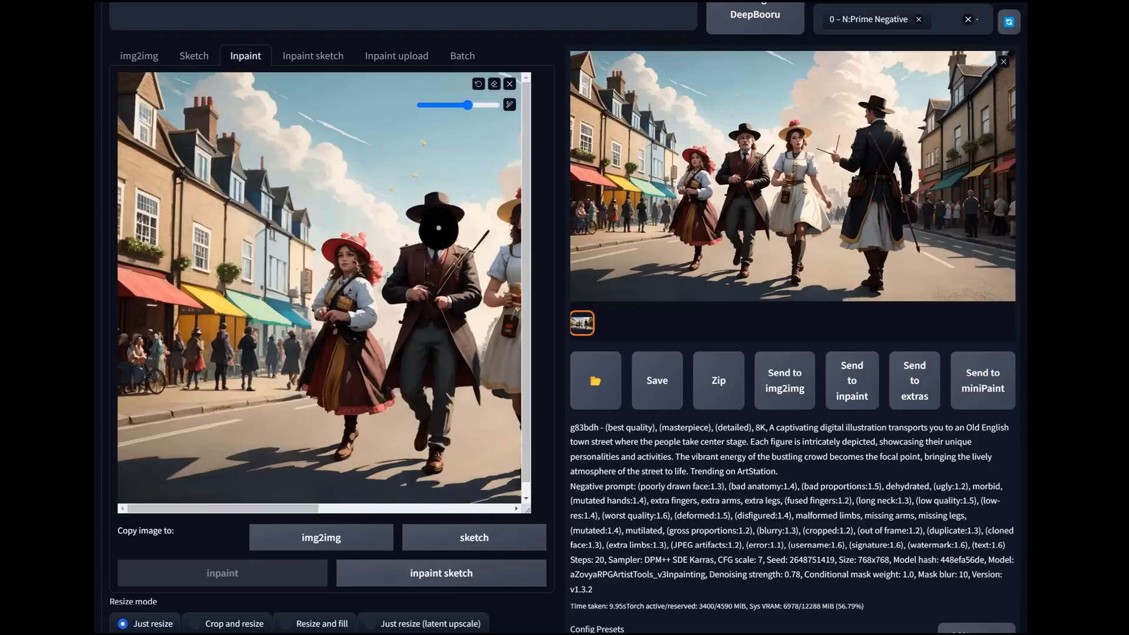
Step: Set the denoising strength to 0.61 and generate the inpainting of the man's masked face
{"action": "scroll", "coordinate": [439, 228], "scroll_direction": "down", "scroll_amount": 10}
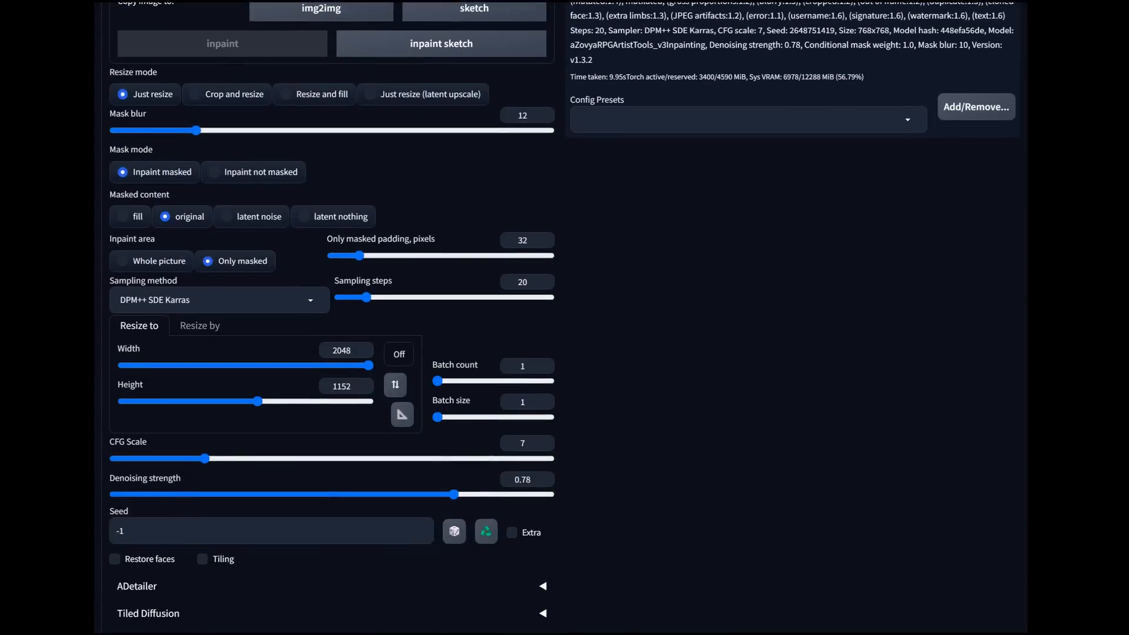
{"action": "left_click_drag", "start_coordinate": [453, 376], "coordinate": [384, 376]}
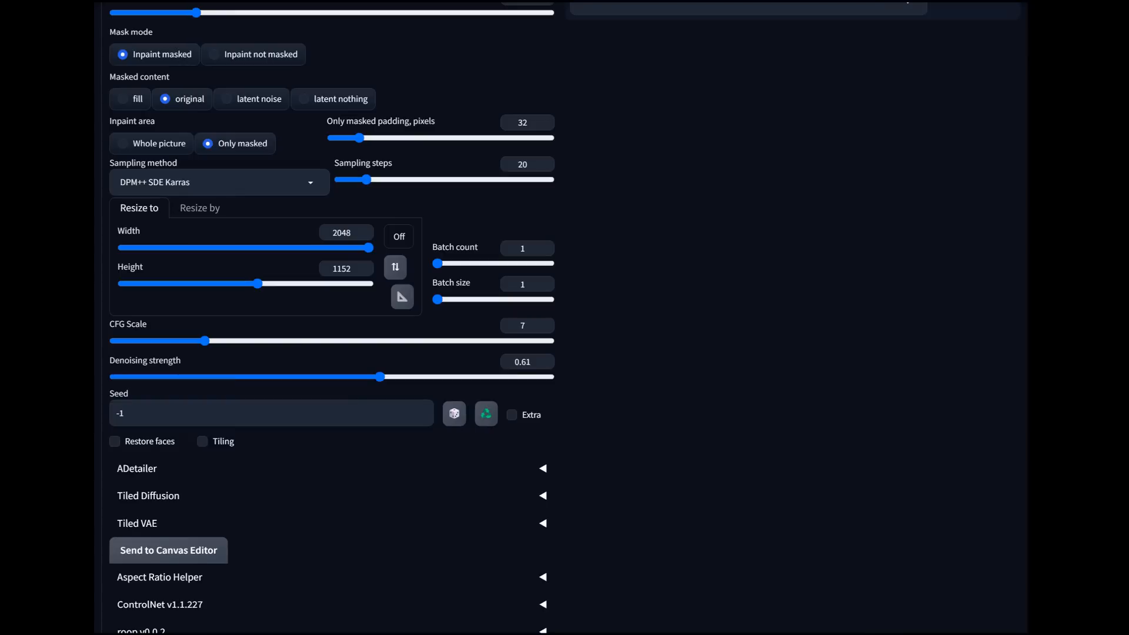
{"action": "scroll", "coordinate": [561, 317], "scroll_direction": "up", "scroll_amount": 12}
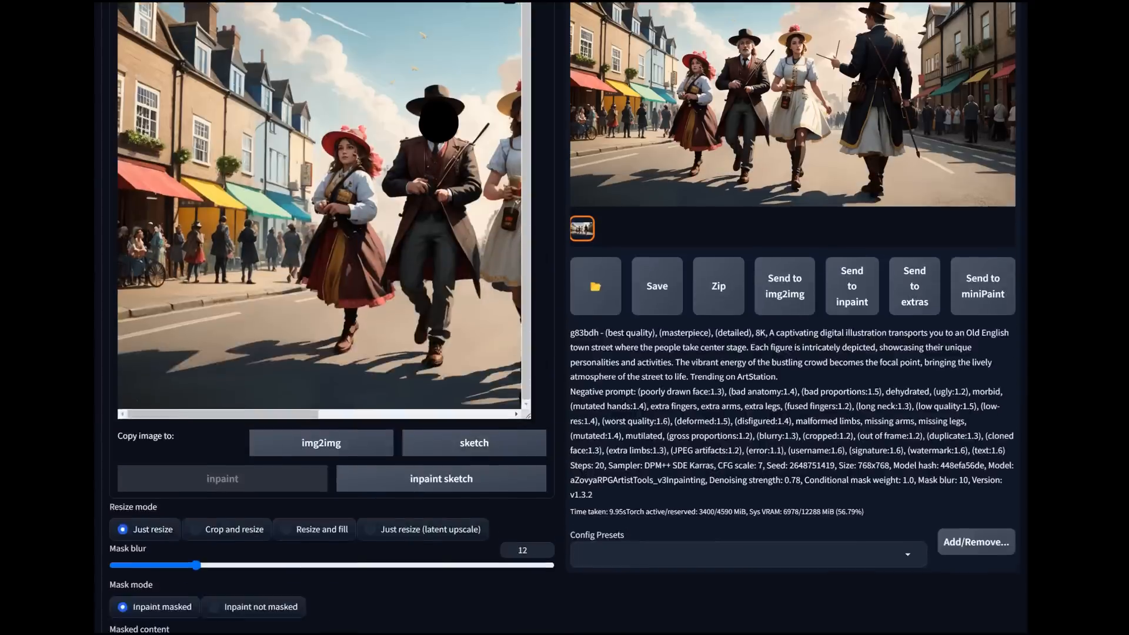
{"action": "scroll", "coordinate": [561, 318], "scroll_direction": "down", "scroll_amount": 1}
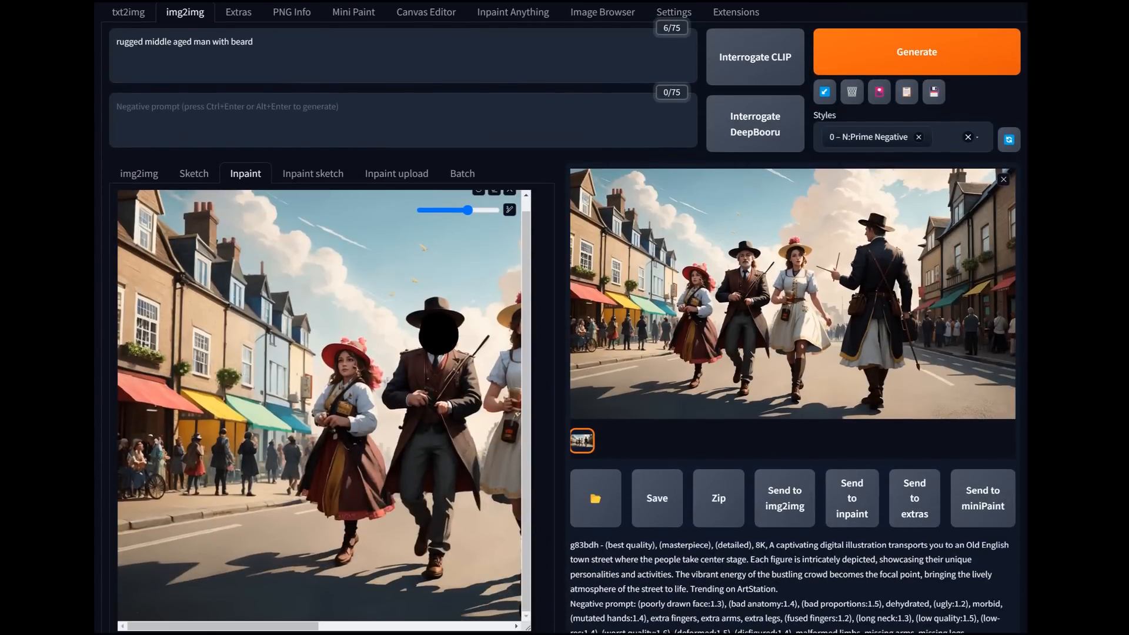
{"action": "left_click", "coordinate": [916, 53]}
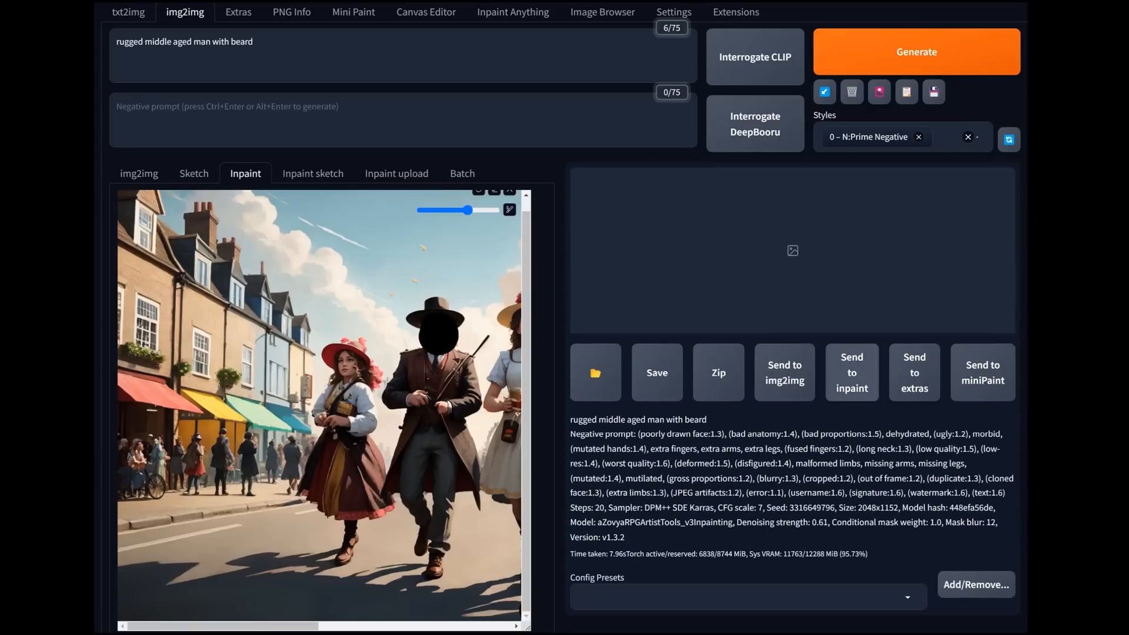
Step: Set the inpaint output size to 768 x 768
{"action": "scroll", "coordinate": [487, 376], "scroll_direction": "down", "scroll_amount": 10}
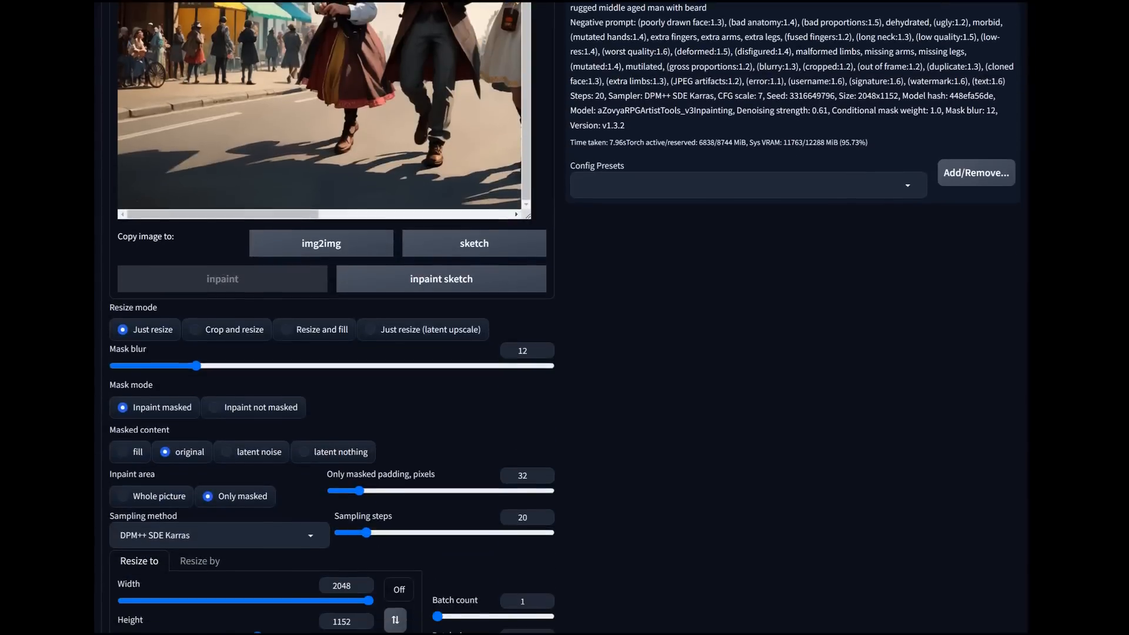
{"action": "scroll", "coordinate": [352, 352], "scroll_direction": "down", "scroll_amount": 1}
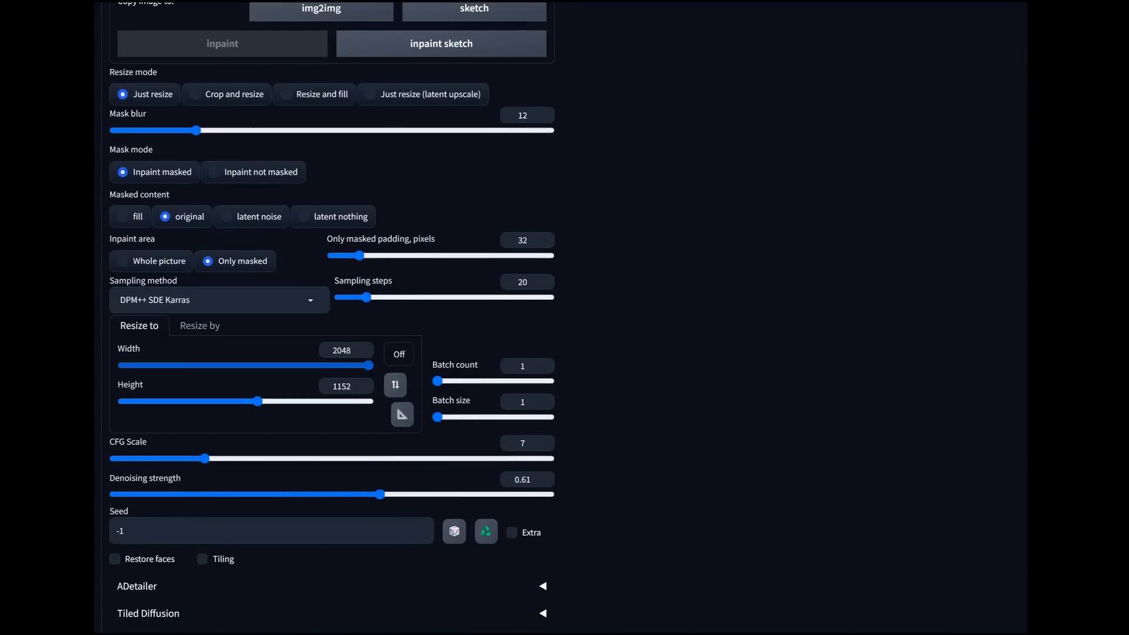
{"action": "double_click", "coordinate": [343, 350]}
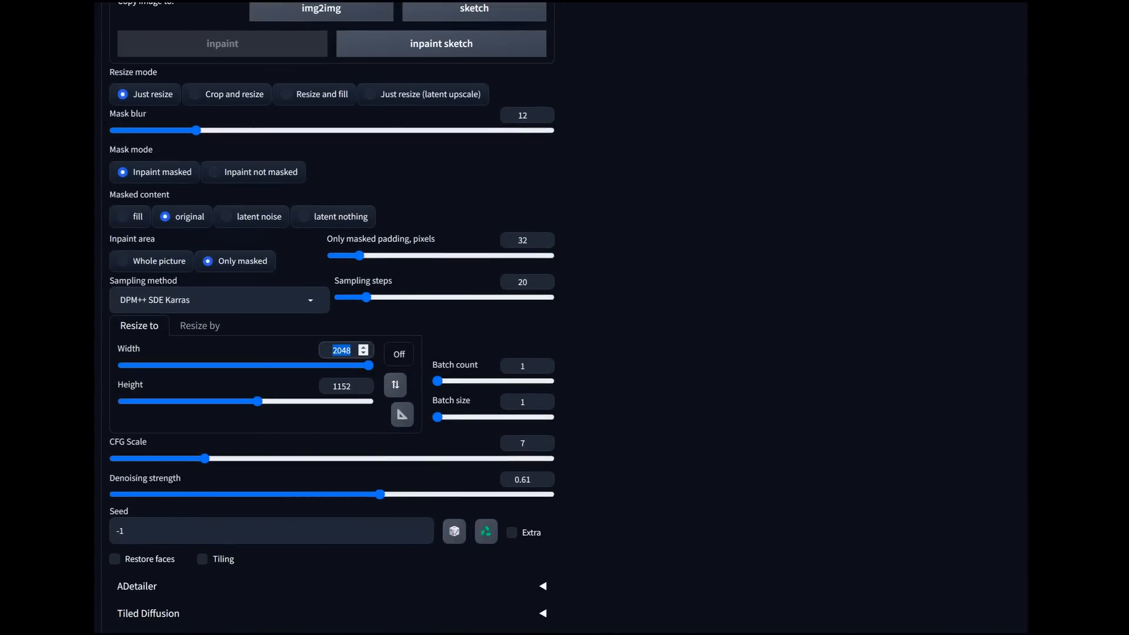
{"action": "type", "text": "768"}
{"action": "double_click", "coordinate": [341, 386]}
{"action": "type", "text": "768"}
Step: Generate the man's face inpainting again at the new output size and view the result at full size
{"action": "scroll", "coordinate": [565, 318], "scroll_direction": "up", "scroll_amount": 10}
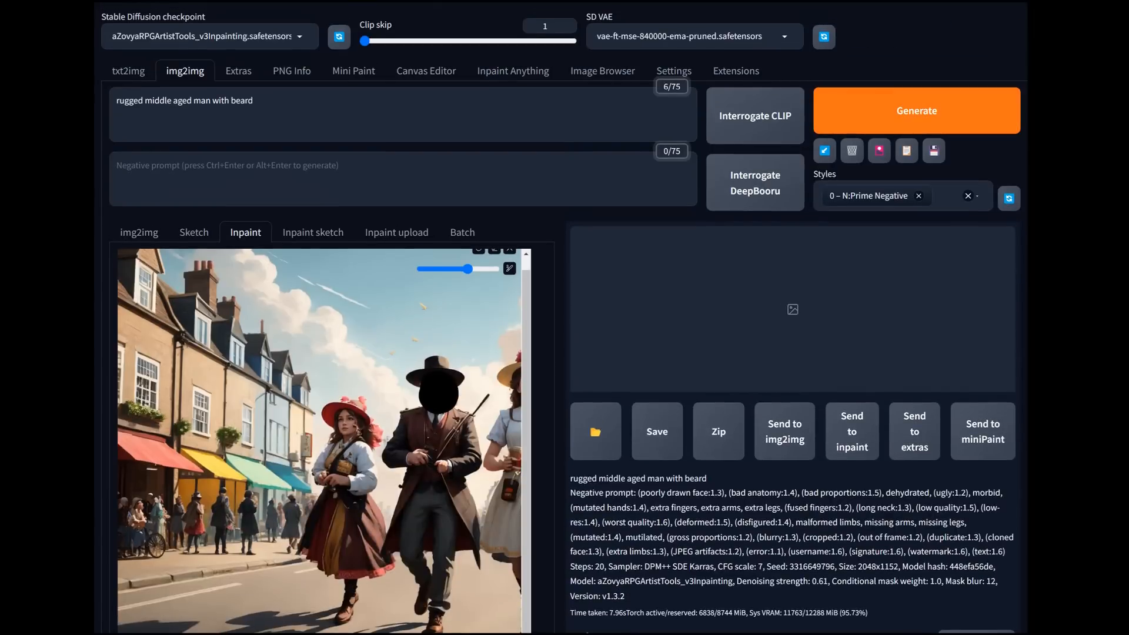
{"action": "left_click", "coordinate": [917, 111]}
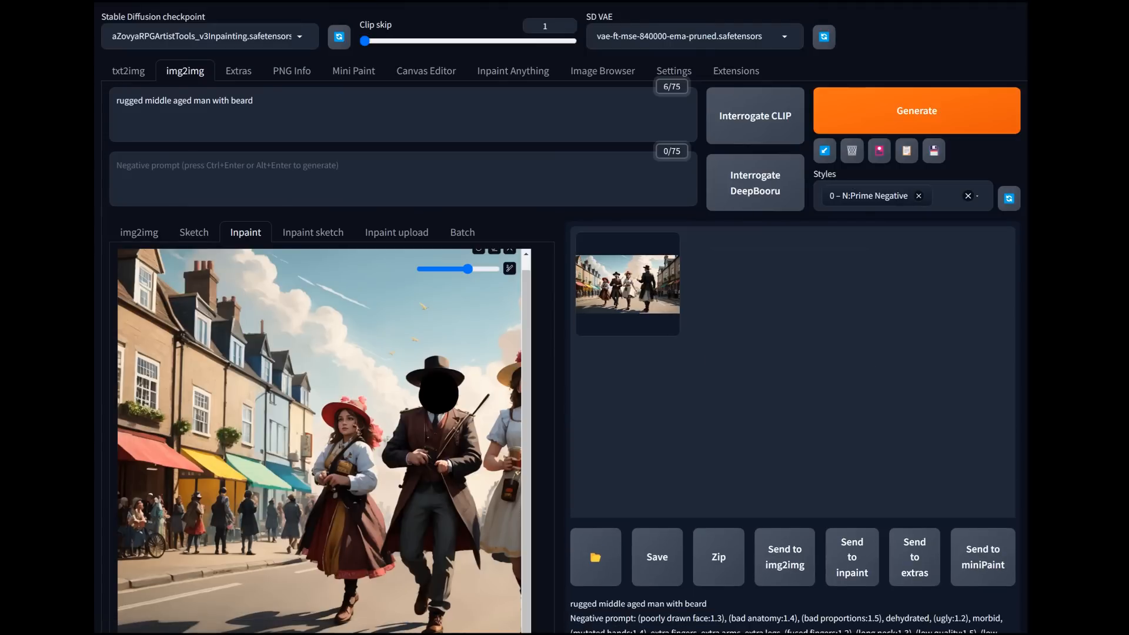
{"action": "left_click", "coordinate": [627, 284]}
{"action": "left_click", "coordinate": [628, 285]}
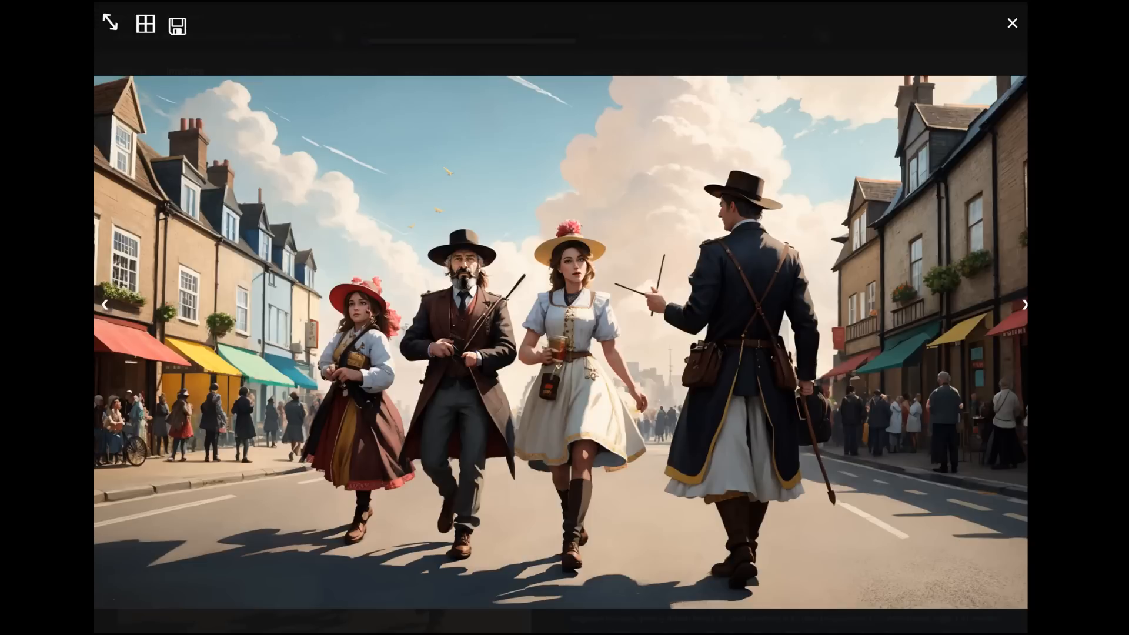
{"action": "key", "text": "Escape"}
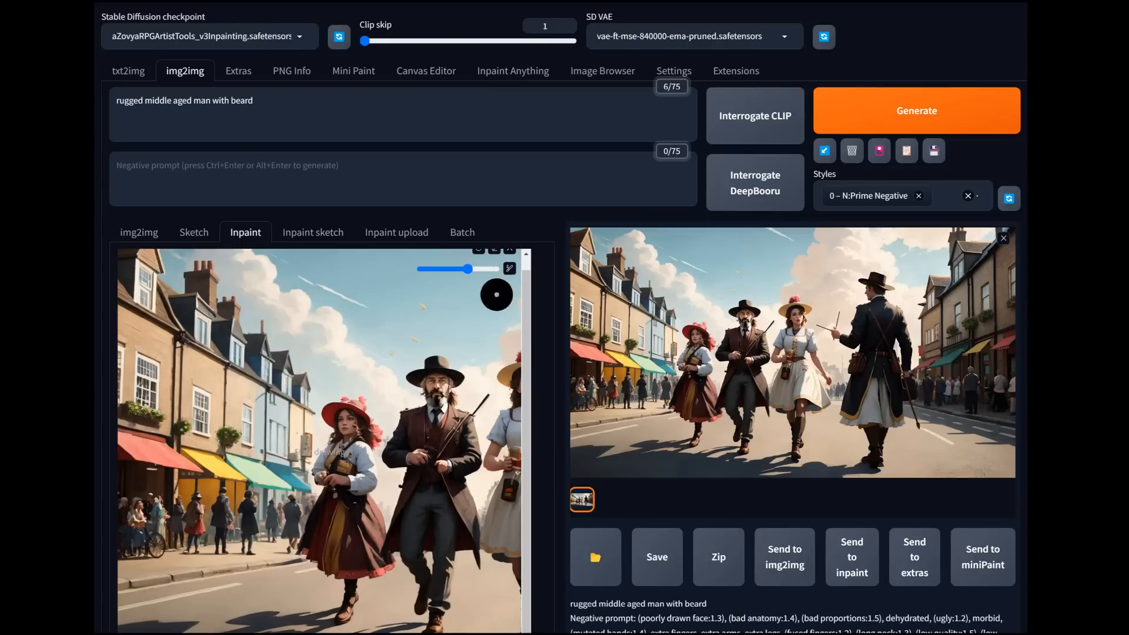
Step: Send the result to inpaint and paint a mask over the face of the woman in the white dress
{"action": "scroll", "coordinate": [506, 567], "scroll_direction": "down", "scroll_amount": 3}
{"action": "left_click_drag", "start_coordinate": [282, 509], "coordinate": [359, 508]}
{"action": "left_click_drag", "start_coordinate": [370, 198], "coordinate": [365, 214]}
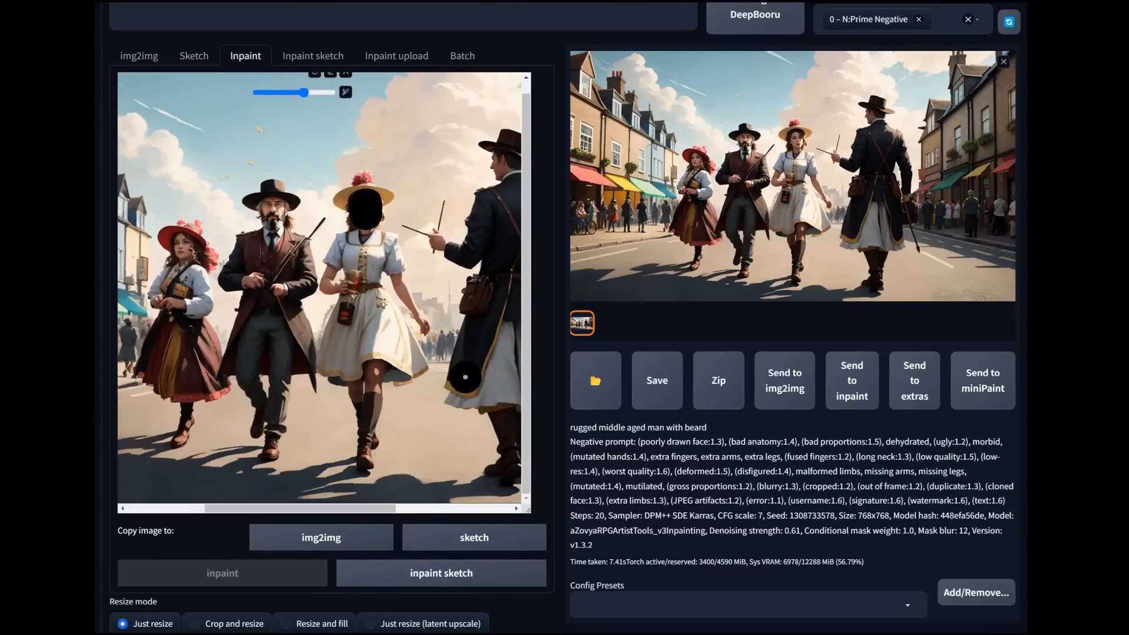
Step: Replace the inpainting prompt with "beautiful woman smiling" for the masked face of the woman in the white dress
{"action": "scroll", "coordinate": [564, 317], "scroll_direction": "down", "scroll_amount": 5}
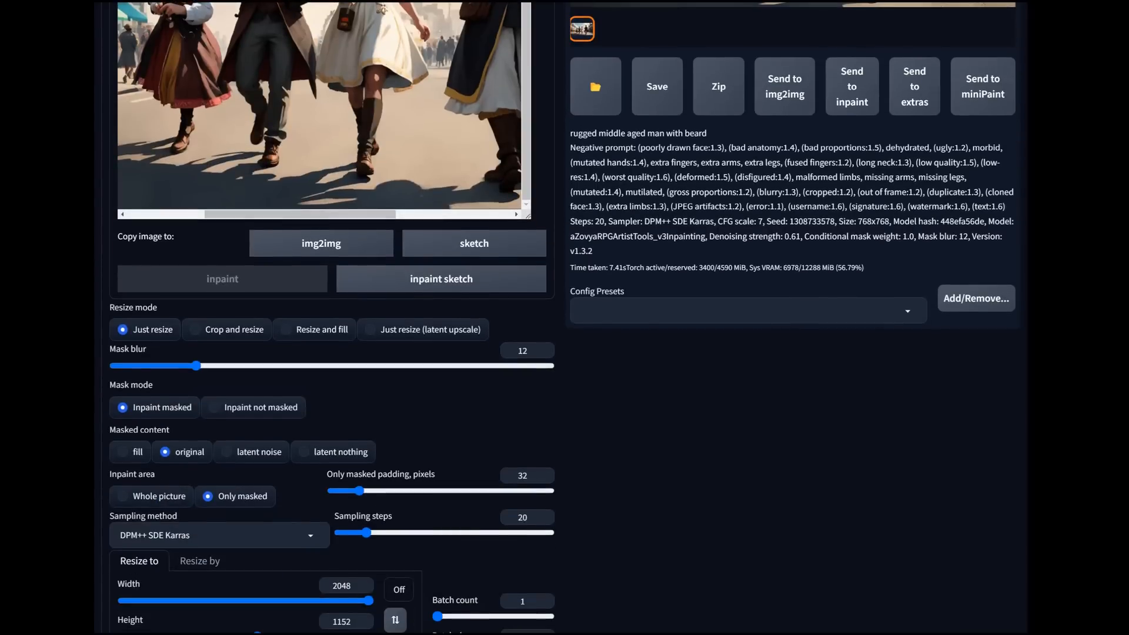
{"action": "scroll", "coordinate": [564, 318], "scroll_direction": "up", "scroll_amount": 8}
{"action": "left_click_drag", "start_coordinate": [255, 100], "coordinate": [115, 100]}
{"action": "type", "text": "b"}
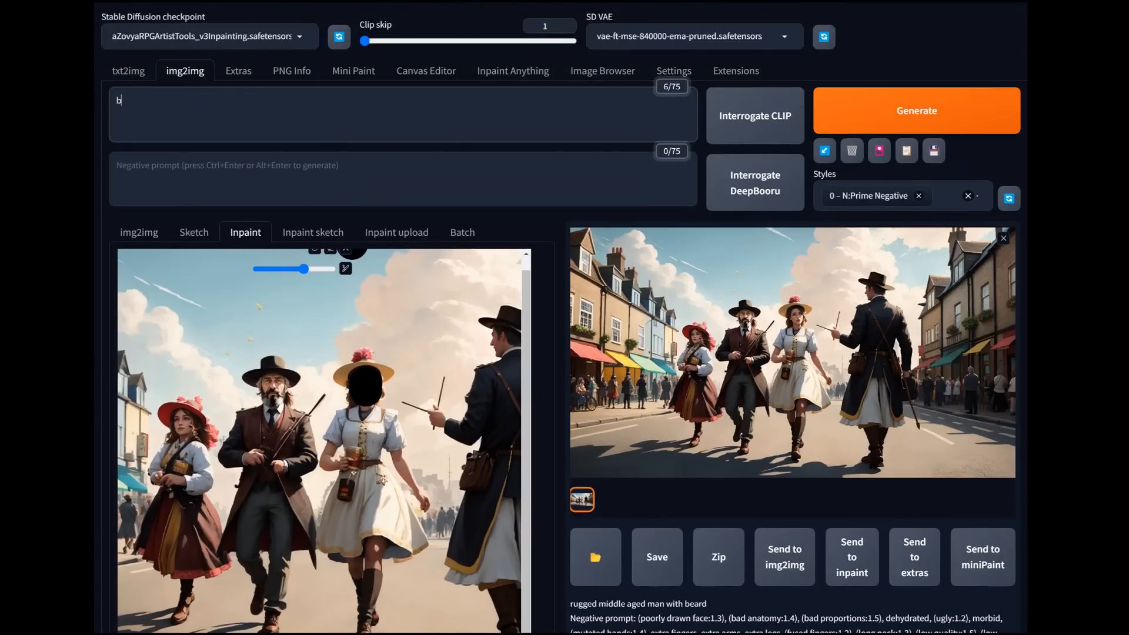
{"action": "type", "text": "eautiful woman smiling"}
Step: Set the inpaint output width and height to 768 x 768 for the white-dressed woman's face
{"action": "scroll", "coordinate": [261, 302], "scroll_direction": "down", "scroll_amount": 3}
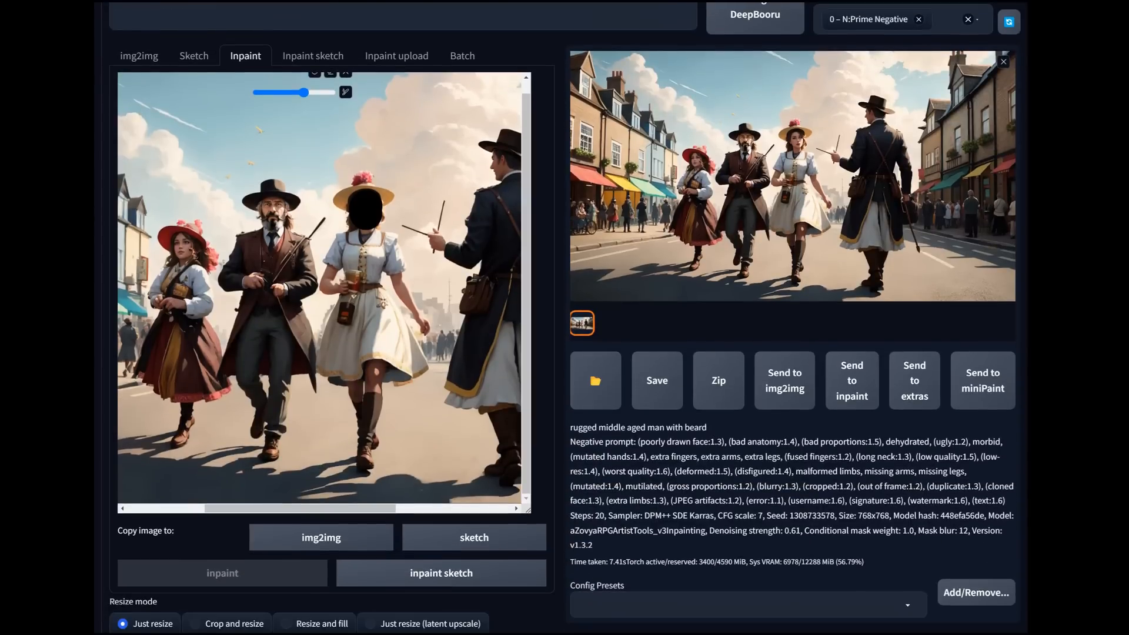
{"action": "scroll", "coordinate": [565, 318], "scroll_direction": "down", "scroll_amount": 8}
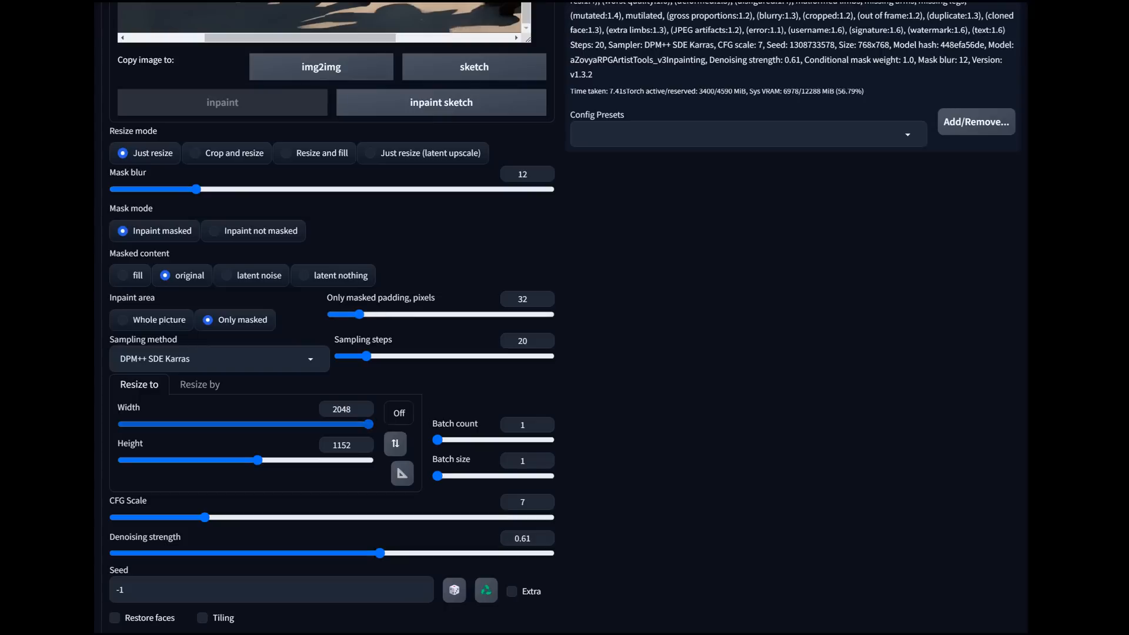
{"action": "double_click", "coordinate": [341, 409]}
{"action": "type", "text": "765"}
{"action": "left_click", "coordinate": [341, 445]}
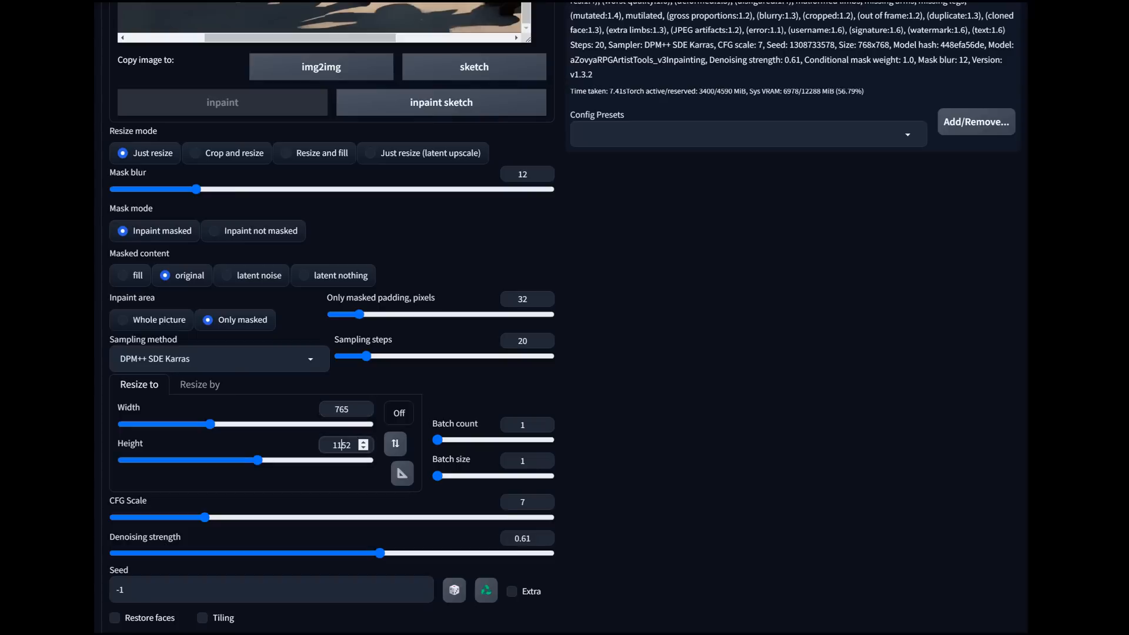
{"action": "double_click", "coordinate": [341, 409]}
{"action": "type", "text": "768"}
{"action": "double_click", "coordinate": [341, 445]}
{"action": "type", "text": "768"}
{"action": "scroll", "coordinate": [329, 317], "scroll_direction": "up", "scroll_amount": 6}
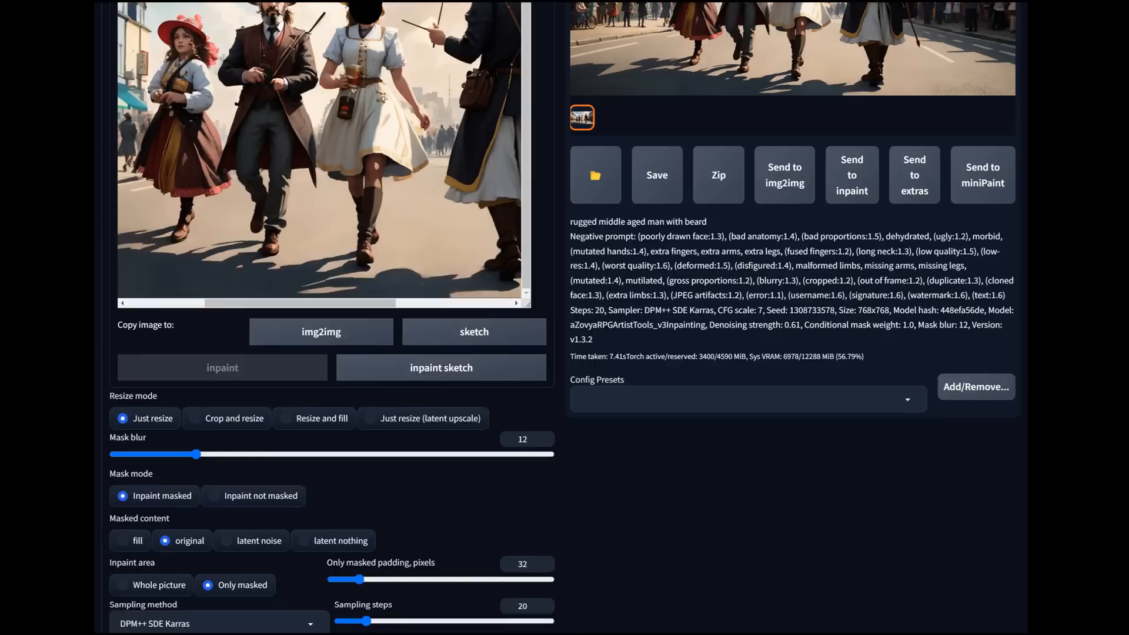
{"action": "scroll", "coordinate": [330, 318], "scroll_direction": "down", "scroll_amount": 8}
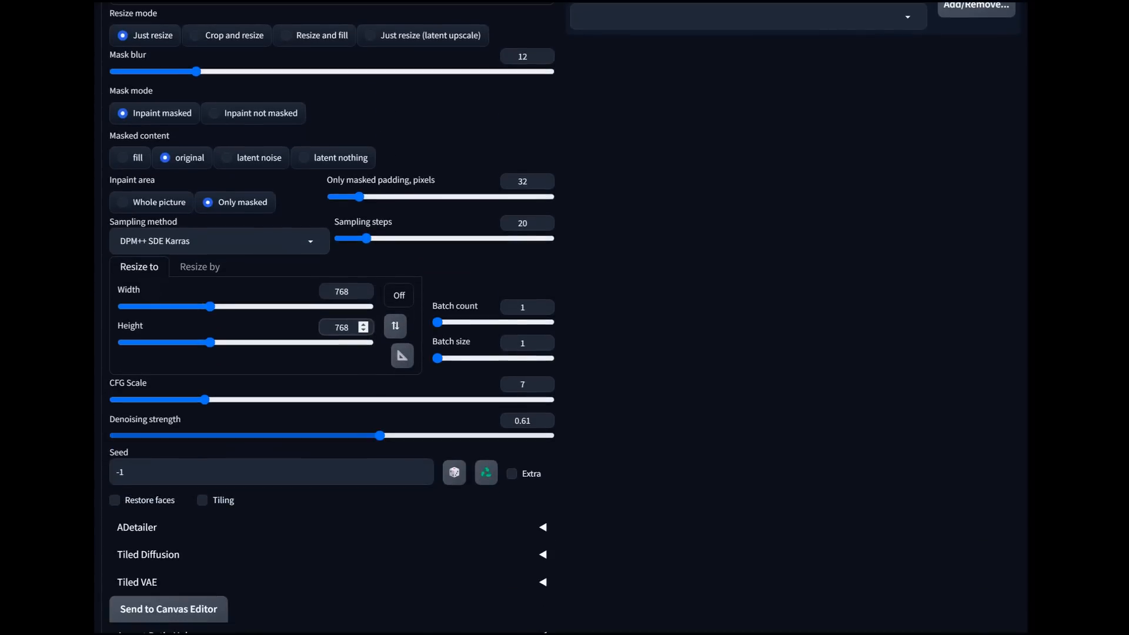
Step: Generate the inpainting of the white-dressed woman's face and view the result at full size
{"action": "scroll", "coordinate": [329, 317], "scroll_direction": "up", "scroll_amount": 11}
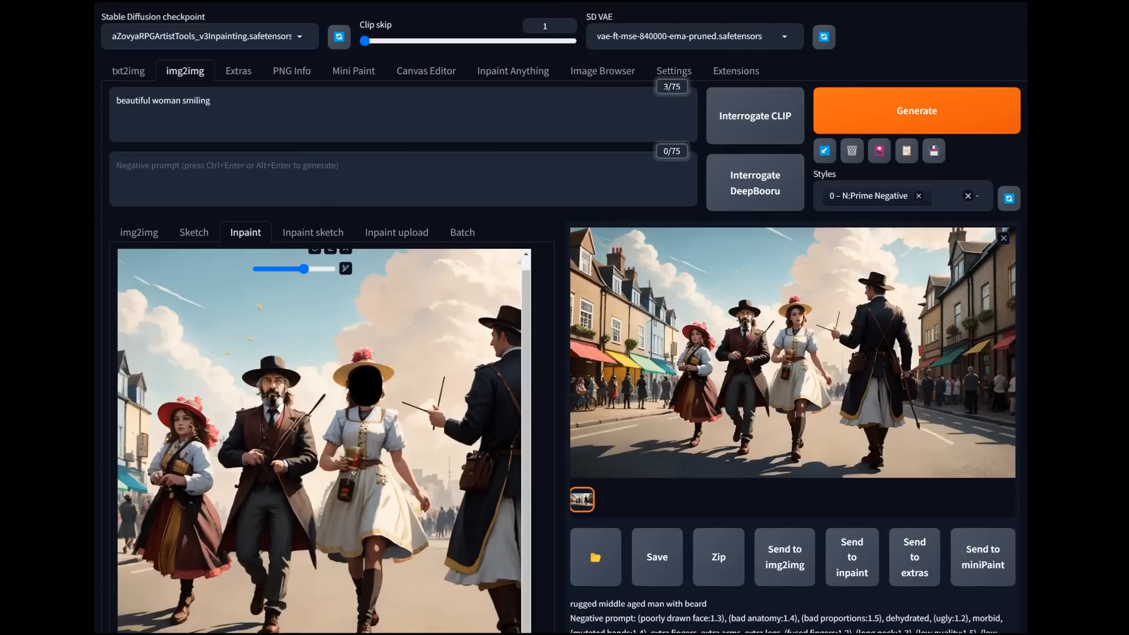
{"action": "left_click", "coordinate": [915, 111]}
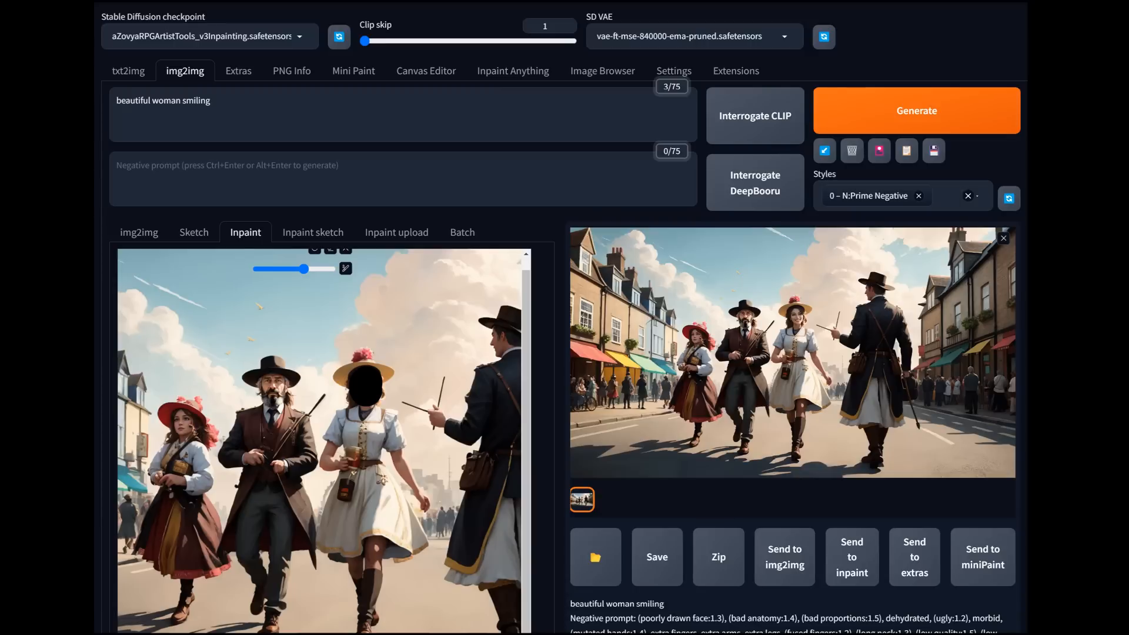
{"action": "left_click", "coordinate": [792, 353]}
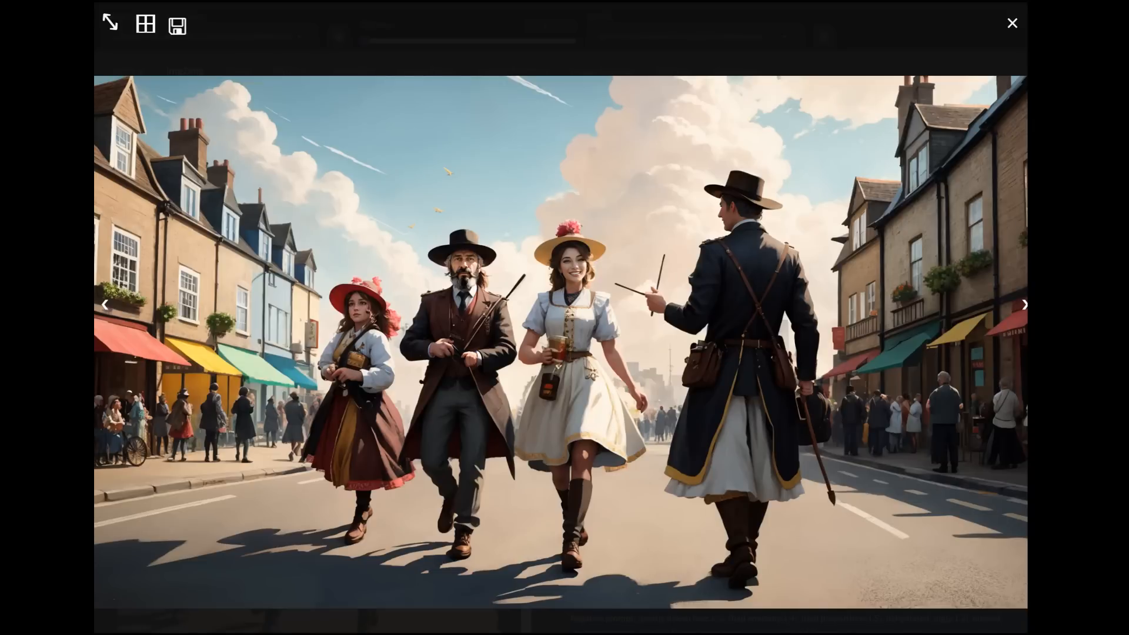
{"action": "key", "text": "Escape"}
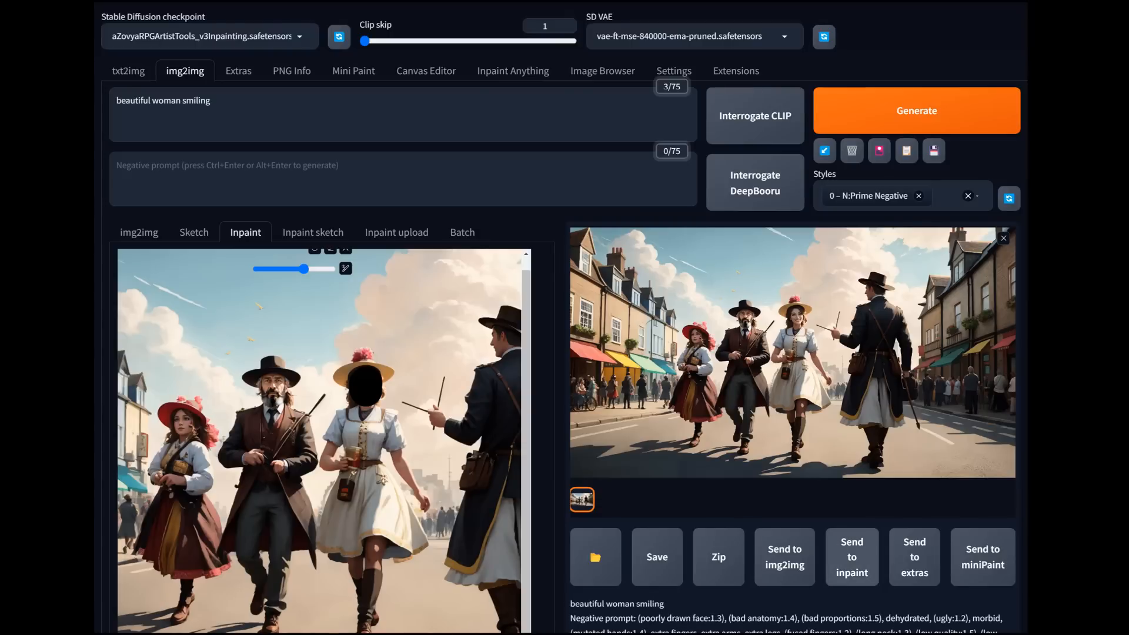
Step: Mask the face of the woman in the red hat on the latest result and generate its inpainting
{"action": "left_click", "coordinate": [314, 249]}
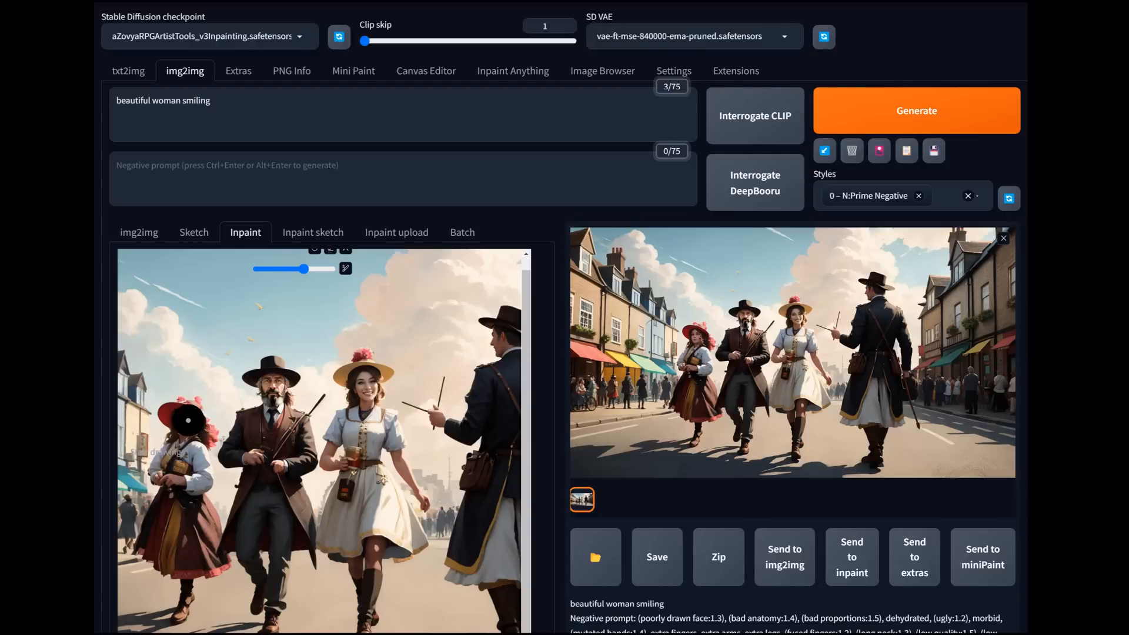
{"action": "left_click", "coordinate": [181, 424]}
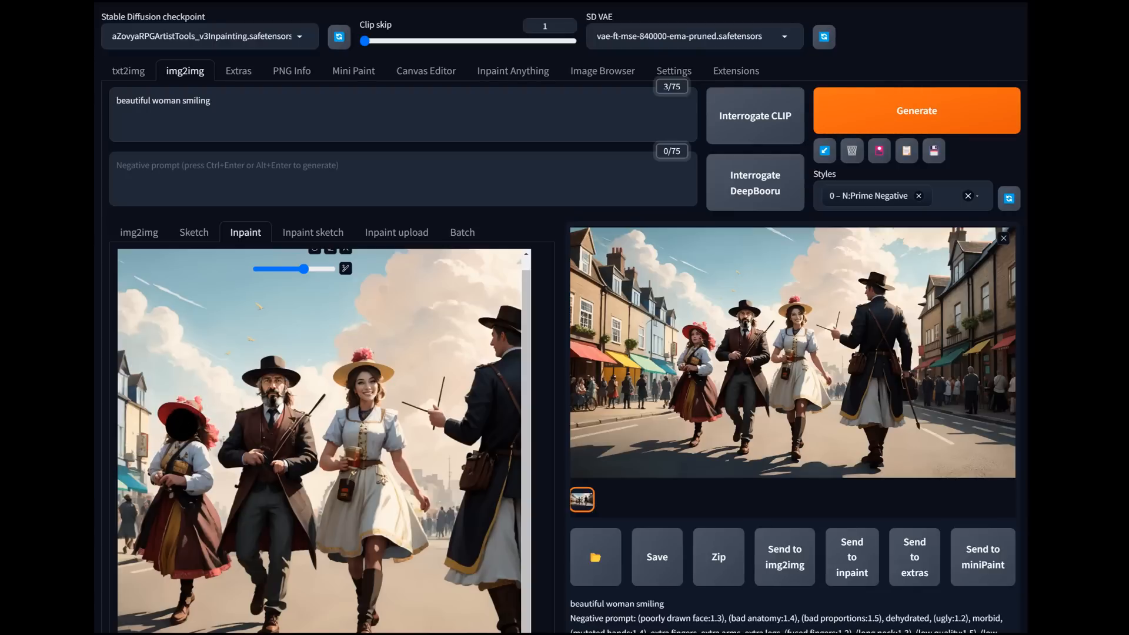
{"action": "left_click", "coordinate": [916, 110]}
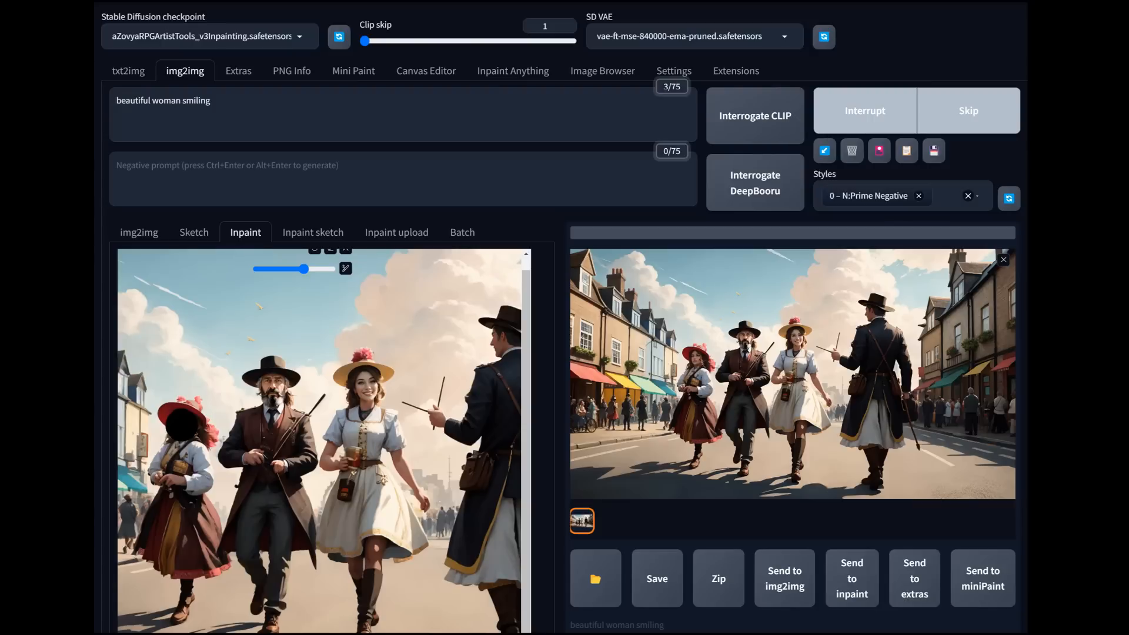
Step: Set the output size for the red-hatted woman's inpainting to 768 x 768
{"action": "scroll", "coordinate": [558, 317], "scroll_direction": "down", "scroll_amount": 10}
{"action": "scroll", "coordinate": [558, 318], "scroll_direction": "down", "scroll_amount": 1}
{"action": "scroll", "coordinate": [558, 317], "scroll_direction": "down", "scroll_amount": 1}
{"action": "double_click", "coordinate": [341, 350]}
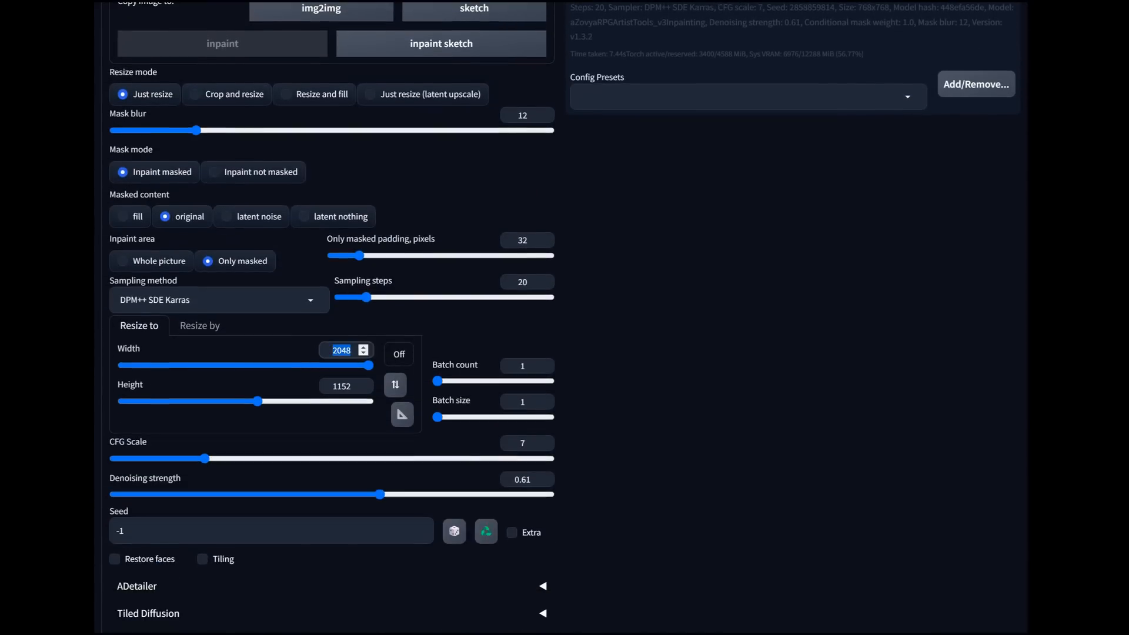
{"action": "type", "text": "768"}
{"action": "key", "text": "Tab"}
{"action": "type", "text": "768"}
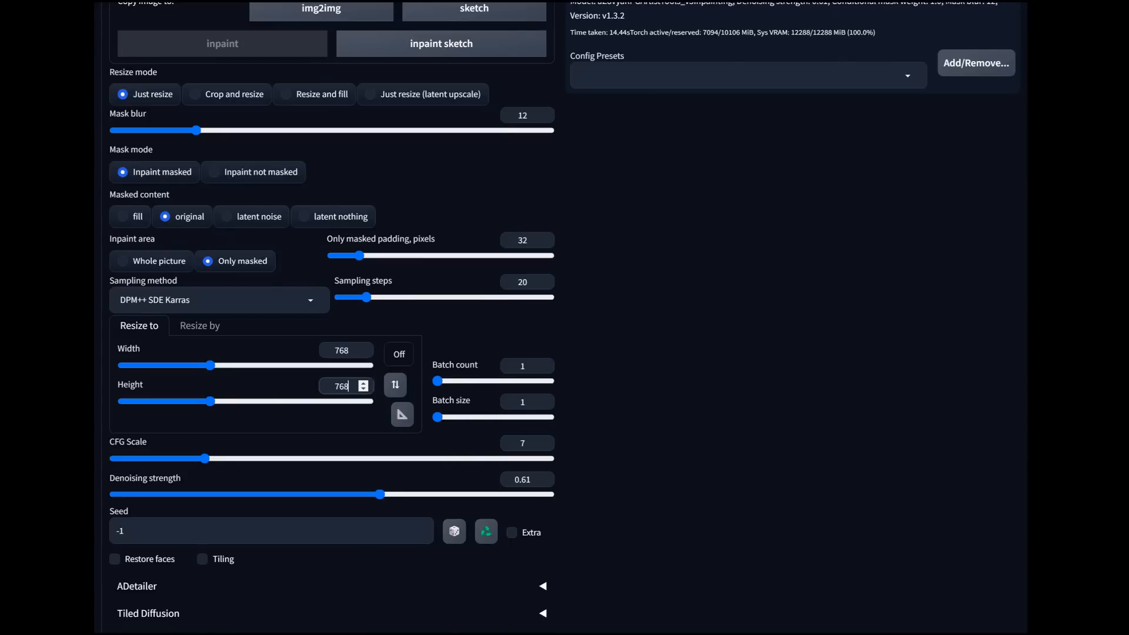
Step: Generate the red-hatted woman's face again at the new output size and view the result at full size
{"action": "scroll", "coordinate": [562, 318], "scroll_direction": "up", "scroll_amount": 8}
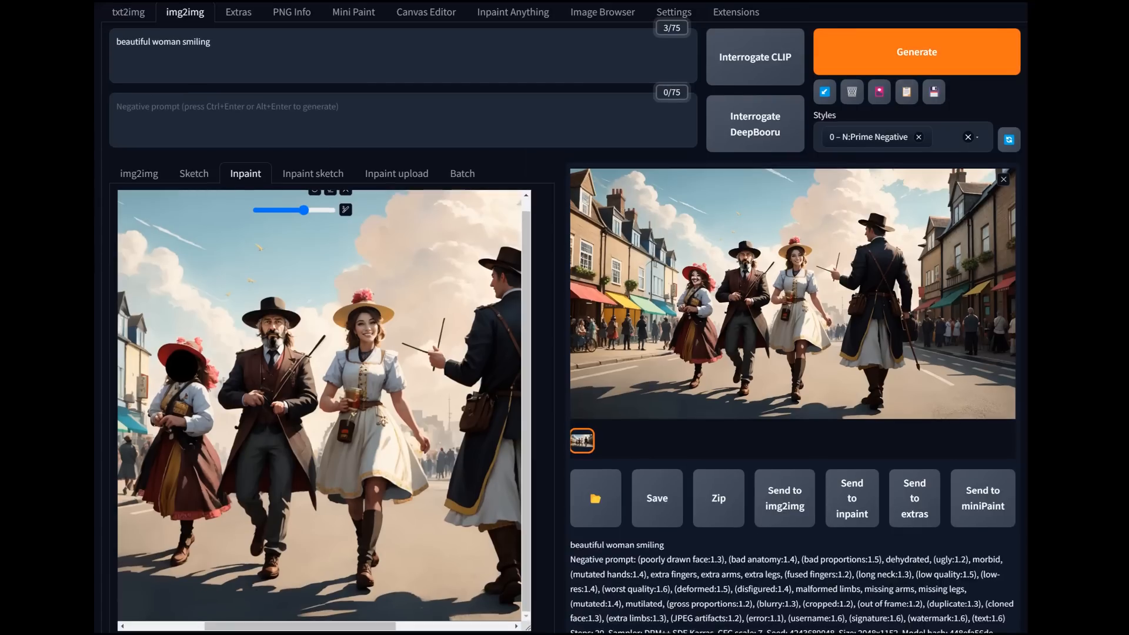
{"action": "left_click", "coordinate": [916, 52]}
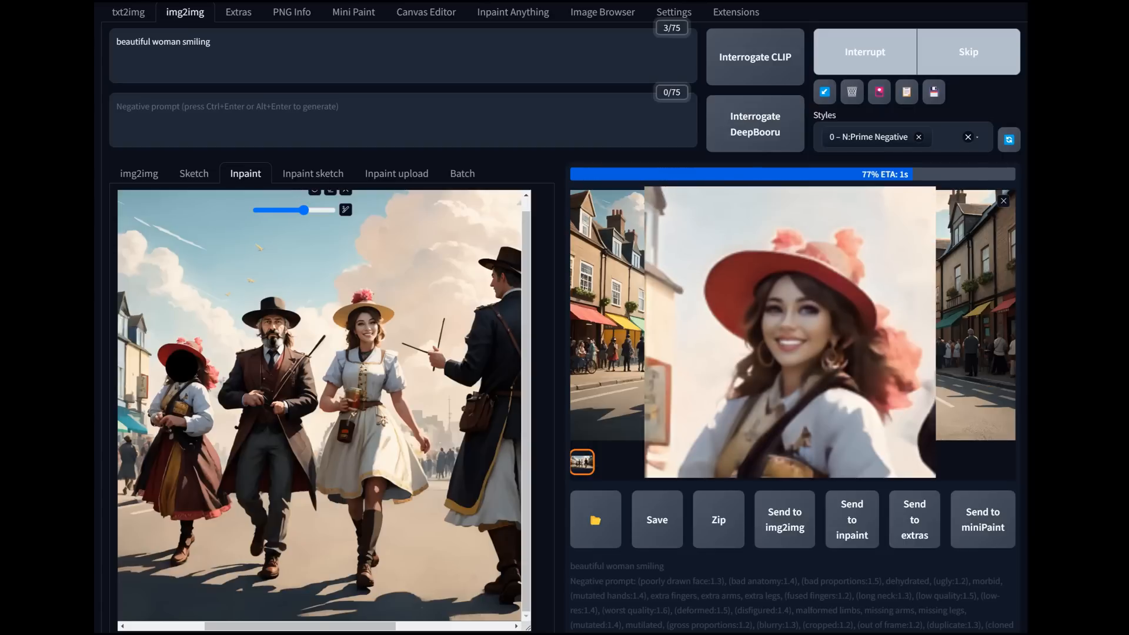
{"action": "left_click", "coordinate": [792, 294]}
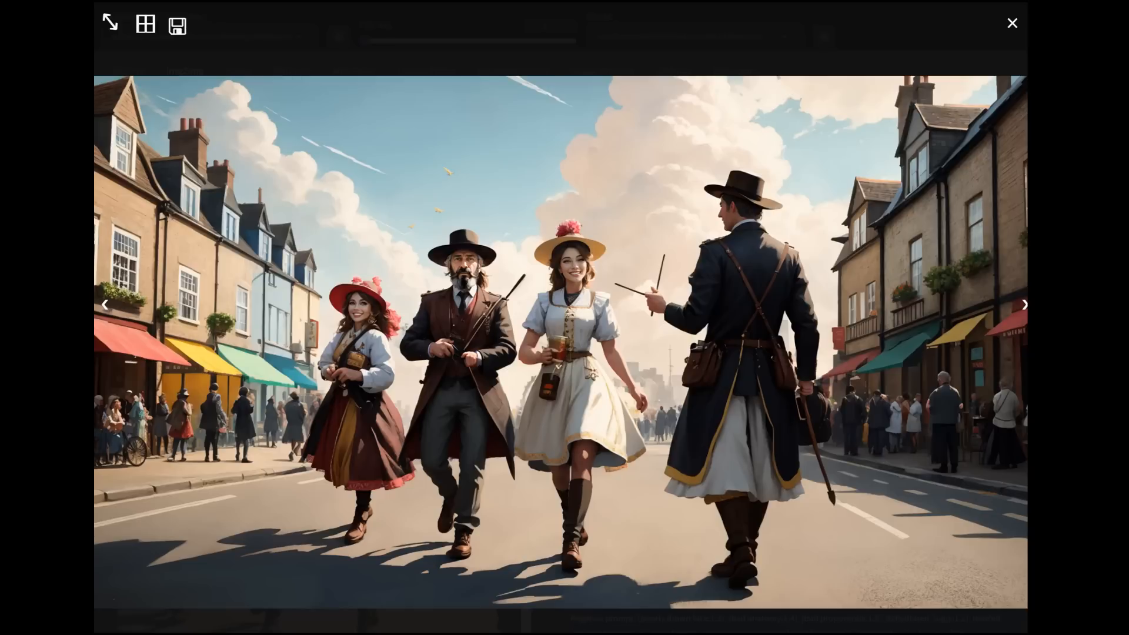
{"action": "key", "text": "Escape"}
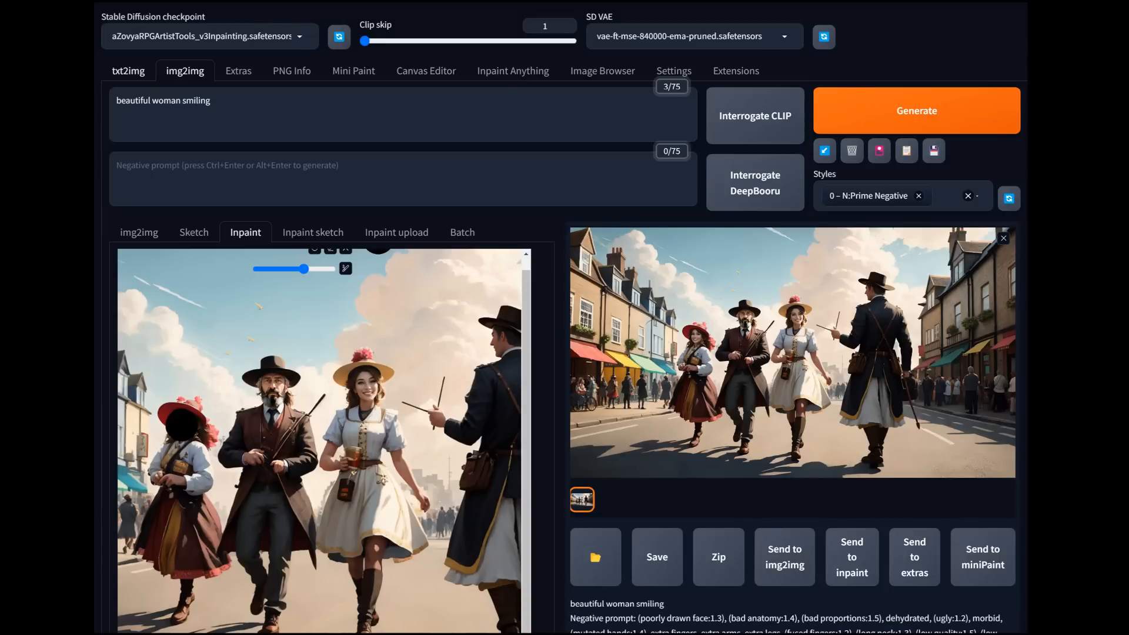
{"action": "left_click", "coordinate": [128, 70]}
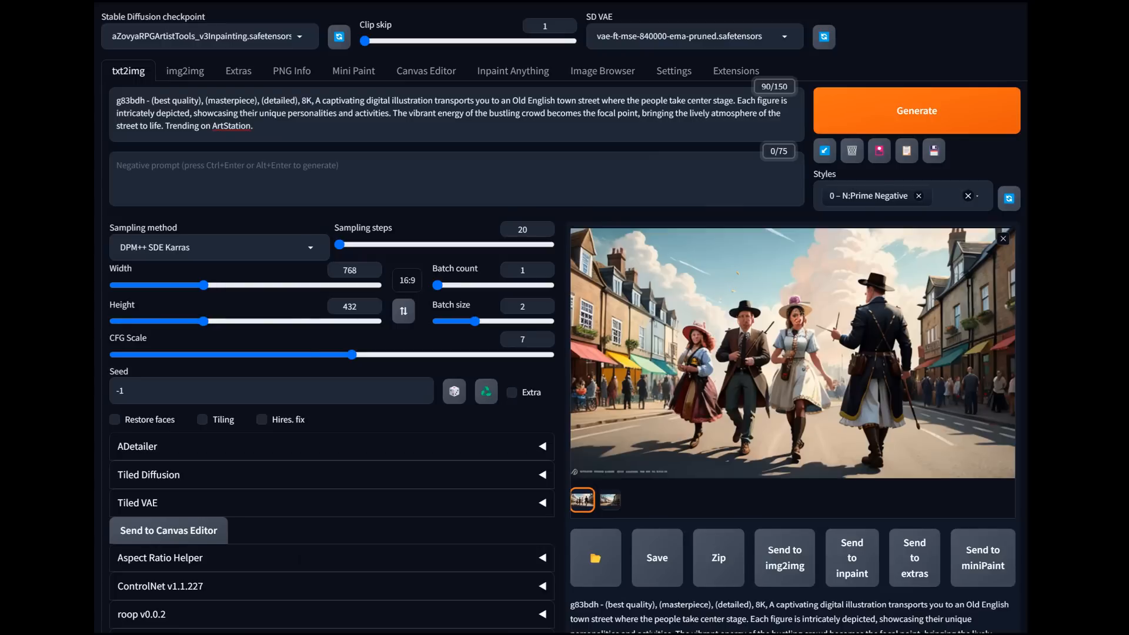
{"action": "scroll", "coordinate": [564, 318], "scroll_direction": "down", "scroll_amount": 3}
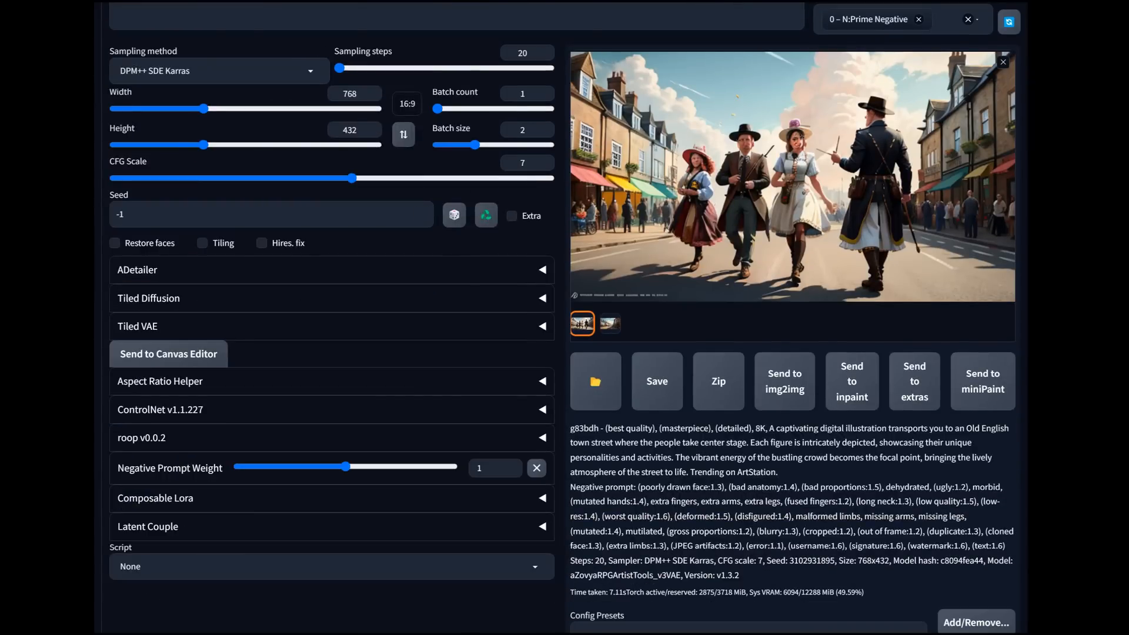
{"action": "left_click", "coordinate": [486, 215]}
Step: Enable ADetailer with the face_yolov8n.pt model and set its inpaint denoising strength to 0.61
{"action": "left_click", "coordinate": [541, 270]}
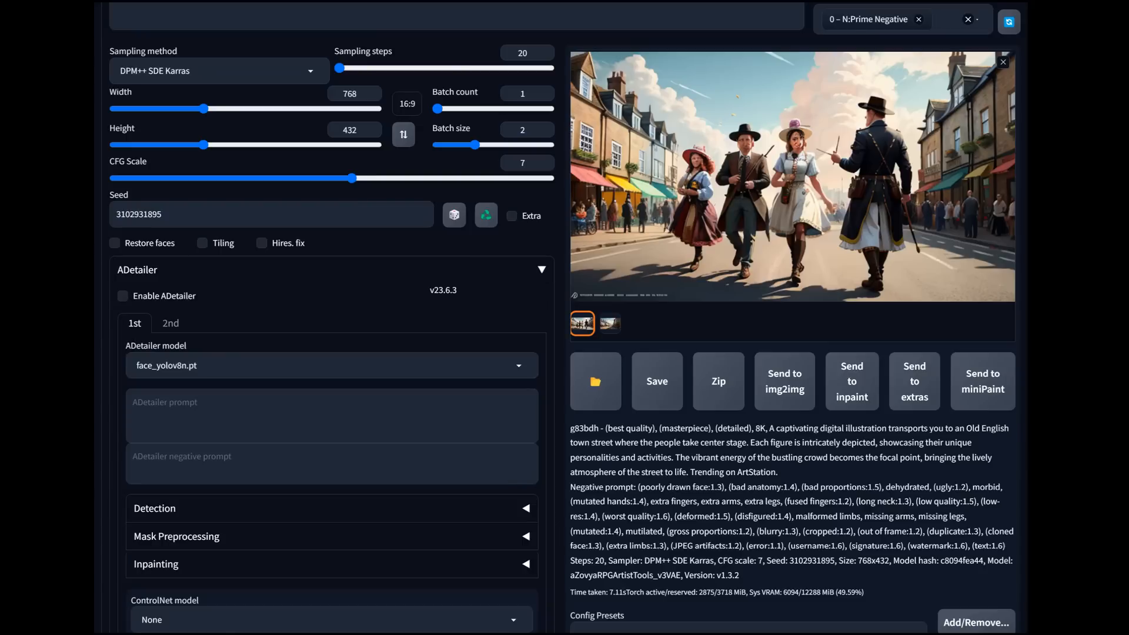
{"action": "left_click", "coordinate": [122, 296]}
{"action": "scroll", "coordinate": [564, 317], "scroll_direction": "down", "scroll_amount": 3}
{"action": "left_click", "coordinate": [525, 387]}
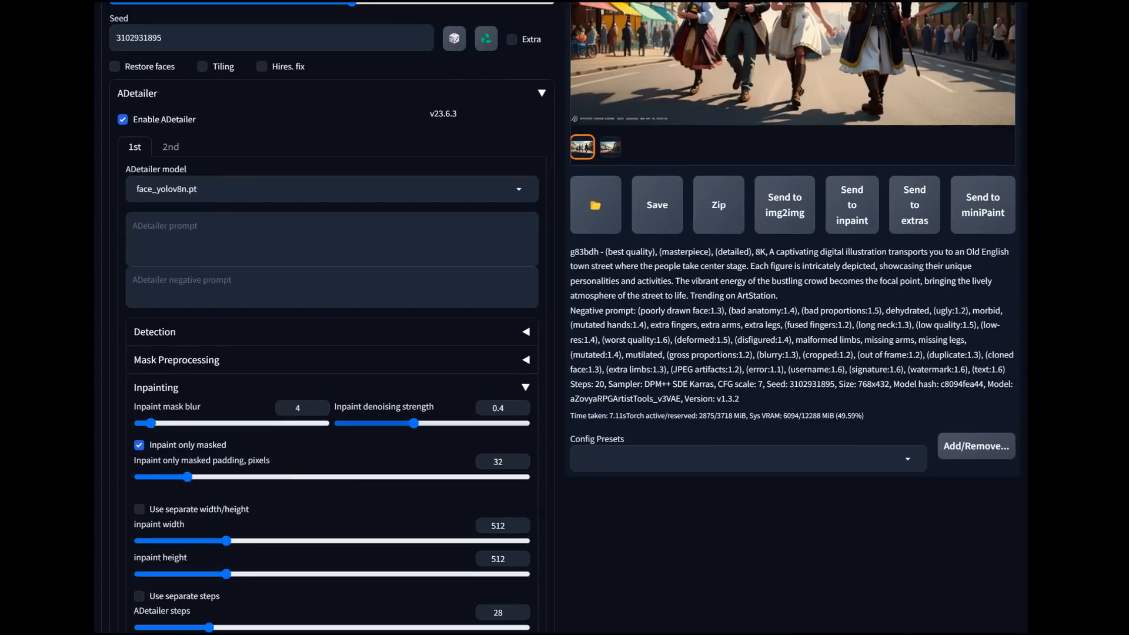
{"action": "left_click_drag", "start_coordinate": [413, 423], "coordinate": [452, 422]}
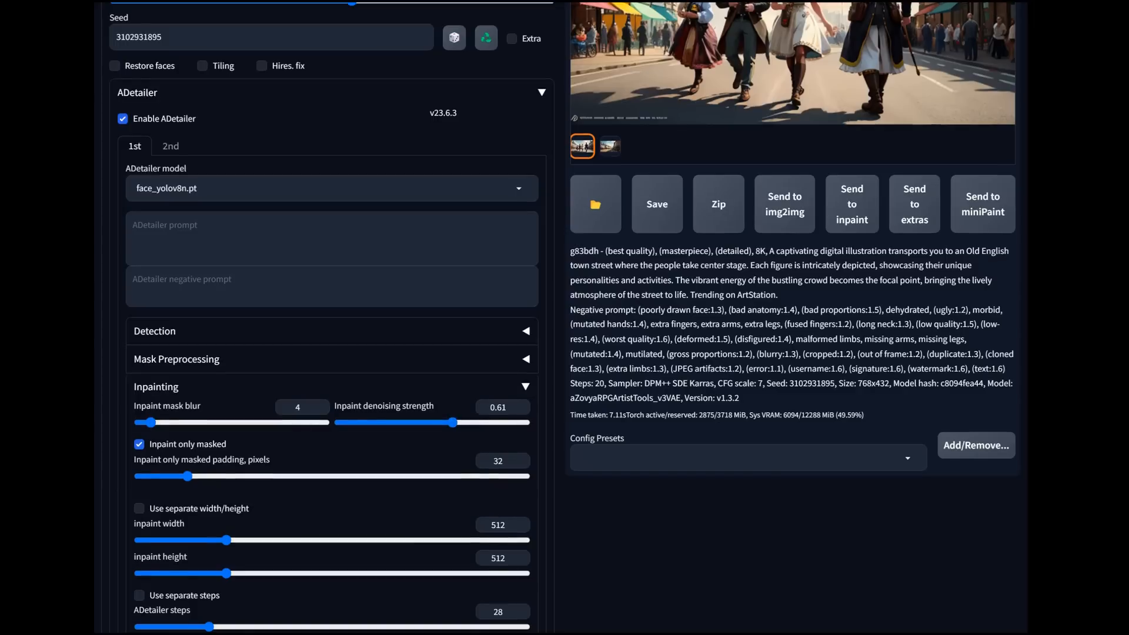
Step: Make ADetailer use separate steps and set its step count to 20
{"action": "scroll", "coordinate": [565, 317], "scroll_direction": "down", "scroll_amount": 3}
{"action": "left_click", "coordinate": [139, 420]}
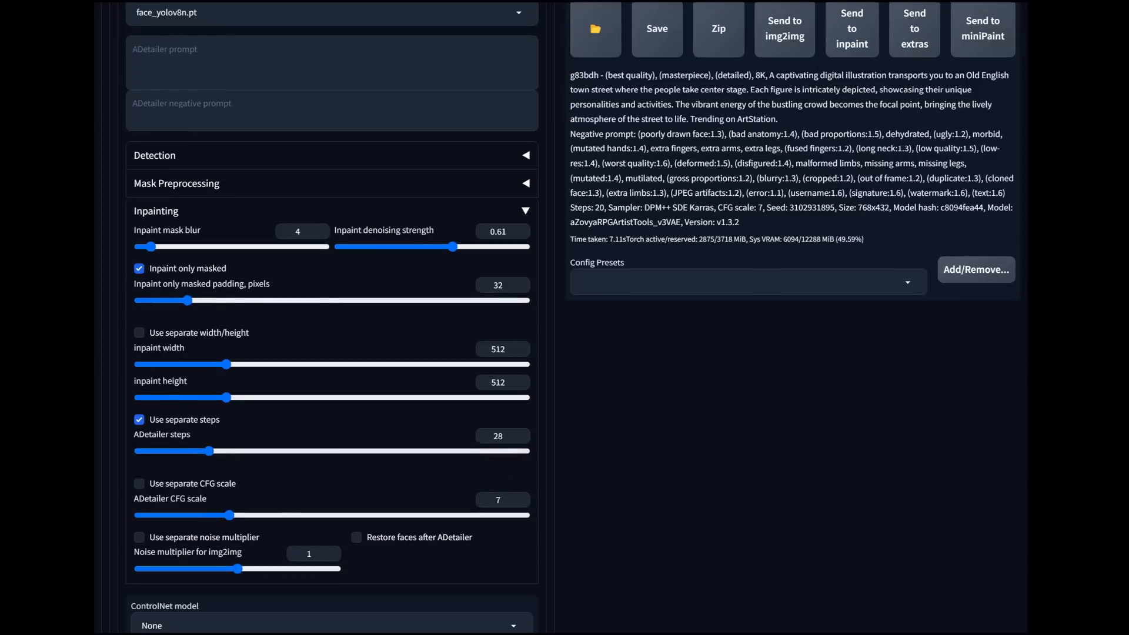
{"action": "left_click_drag", "start_coordinate": [209, 451], "coordinate": [188, 451]}
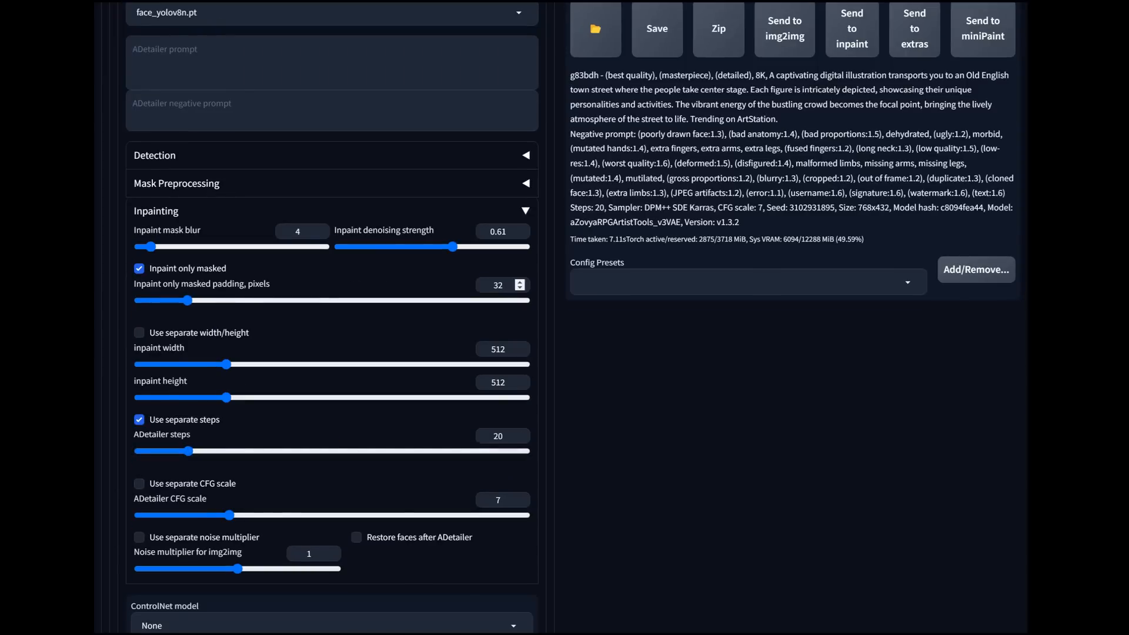
Step: Generate the street scene from the text prompt with ADetailer enabled
{"action": "scroll", "coordinate": [565, 318], "scroll_direction": "up", "scroll_amount": 7}
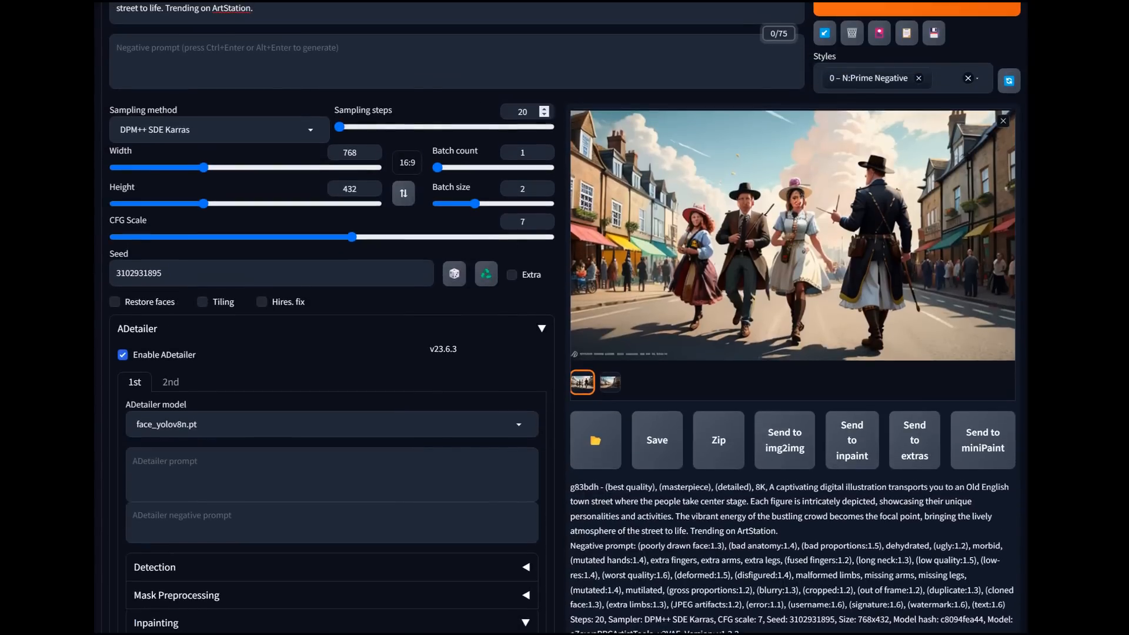
{"action": "scroll", "coordinate": [565, 317], "scroll_direction": "up", "scroll_amount": 2}
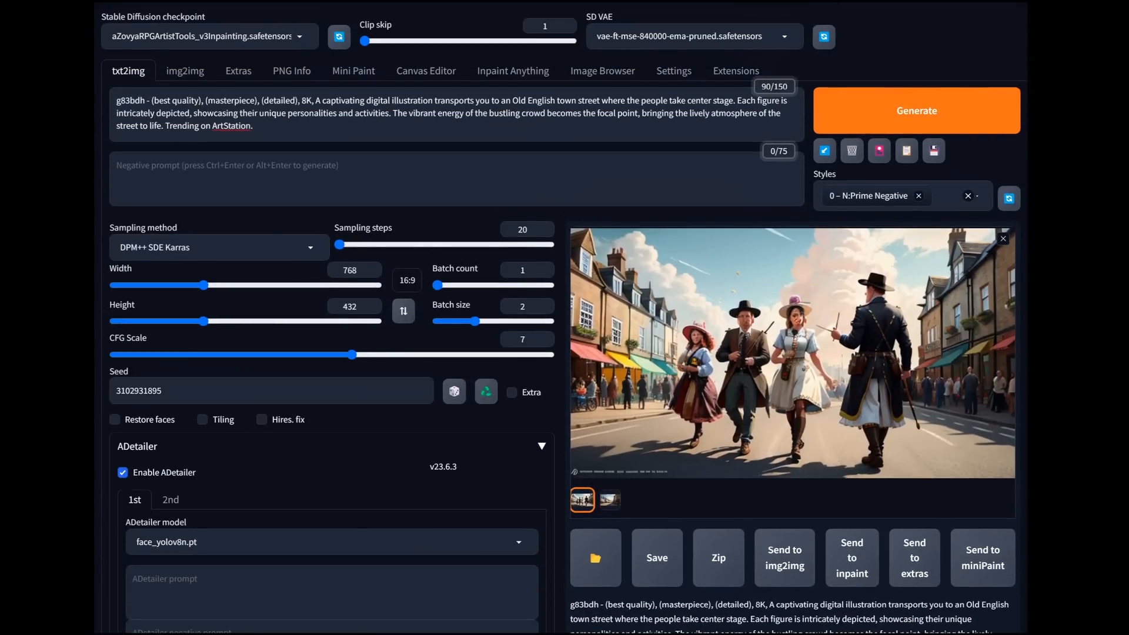
{"action": "left_click", "coordinate": [882, 111]}
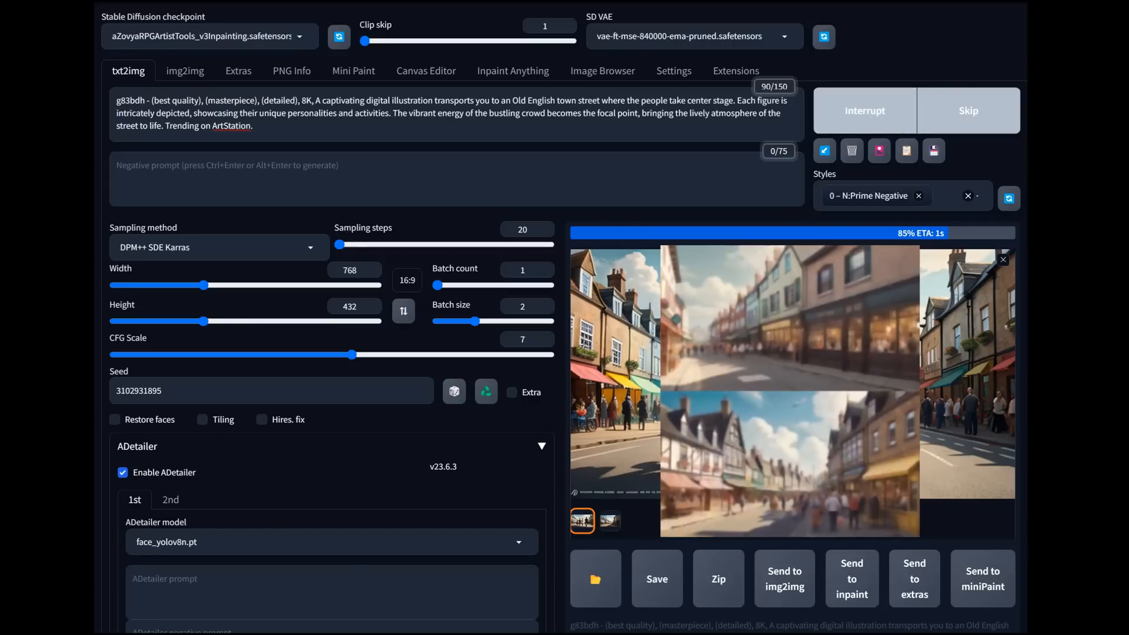
Step: Switch the checkpoint to aZovyaRPGArtistTools_v3VAE.safetensors and generate the street scene again
{"action": "left_click", "coordinate": [203, 37]}
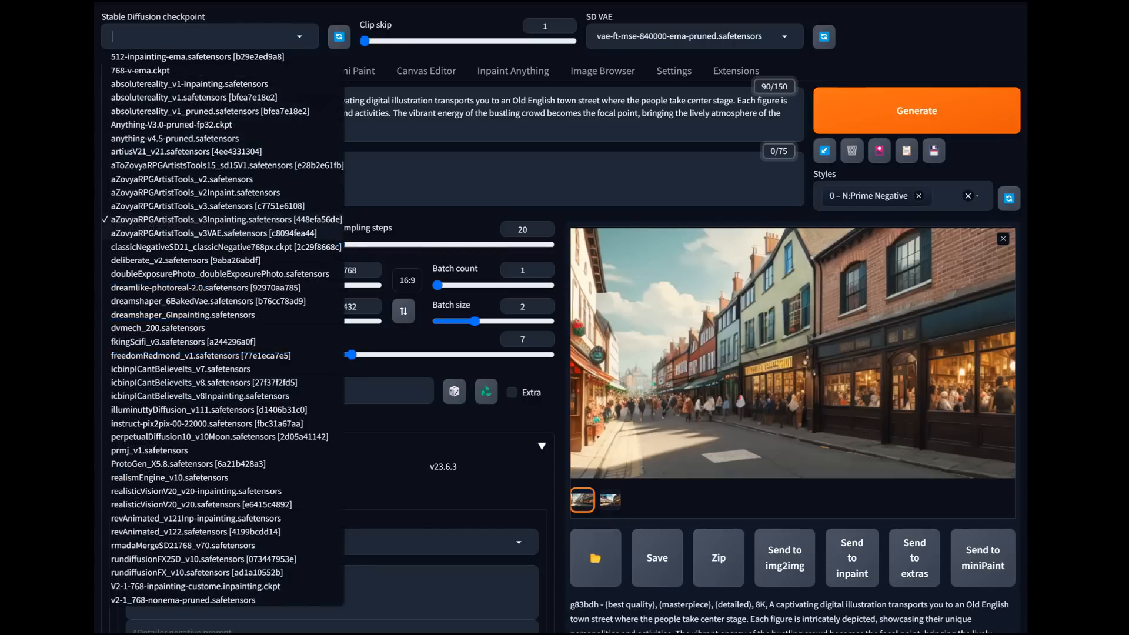
{"action": "left_click", "coordinate": [213, 233]}
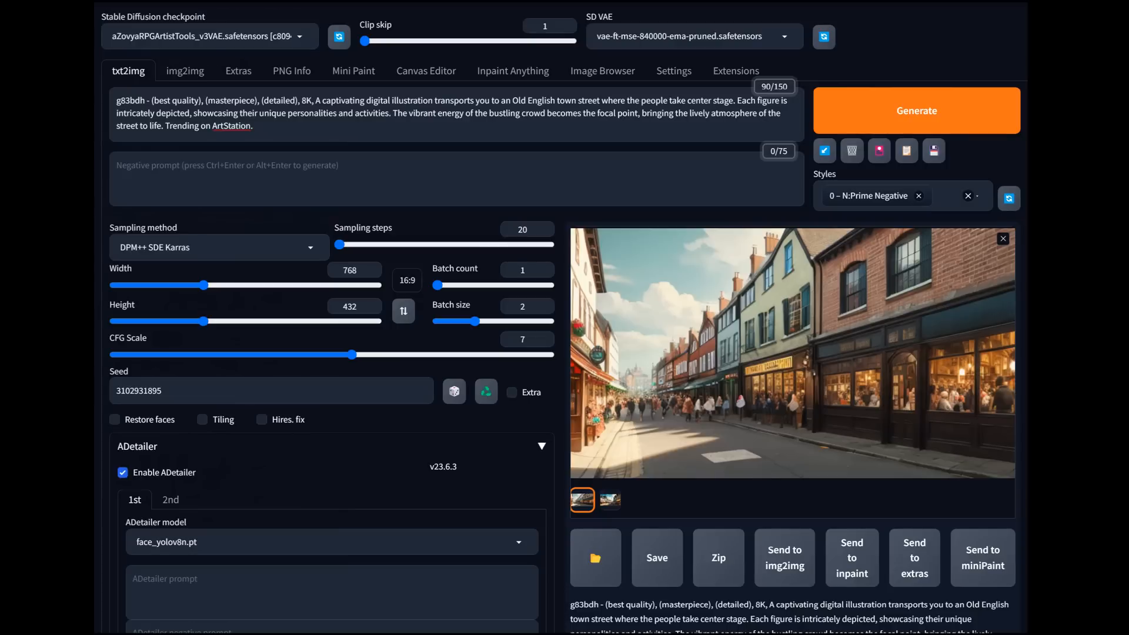
{"action": "left_click", "coordinate": [916, 111]}
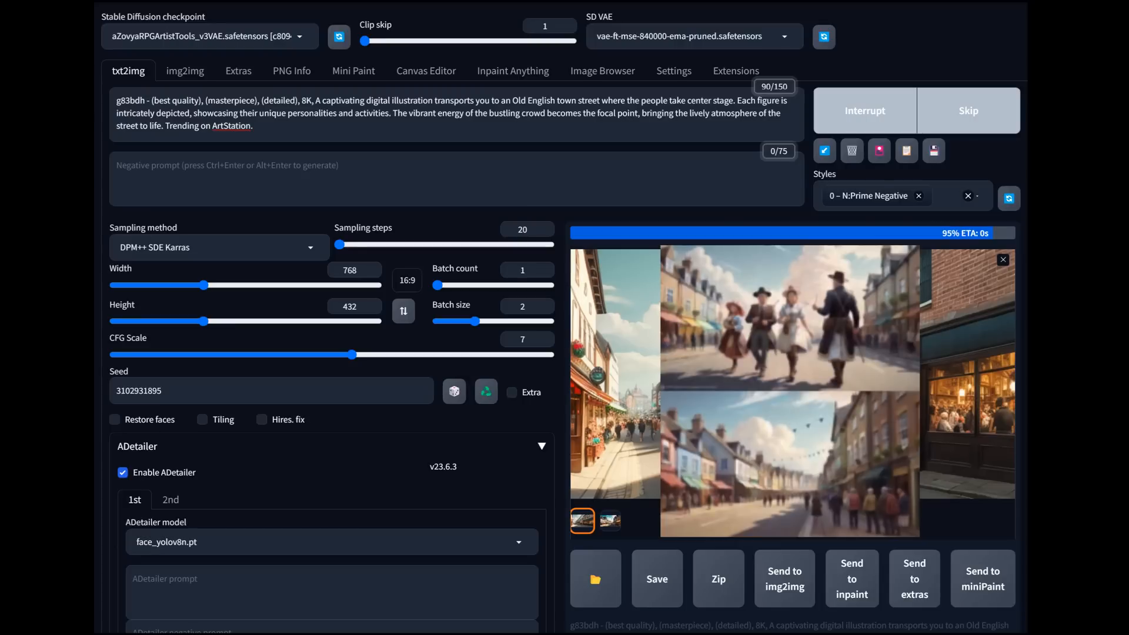
Step: Generate a single street scene image with the batch size set to 1 and send it to img2img
{"action": "left_click_drag", "start_coordinate": [474, 321], "coordinate": [437, 321]}
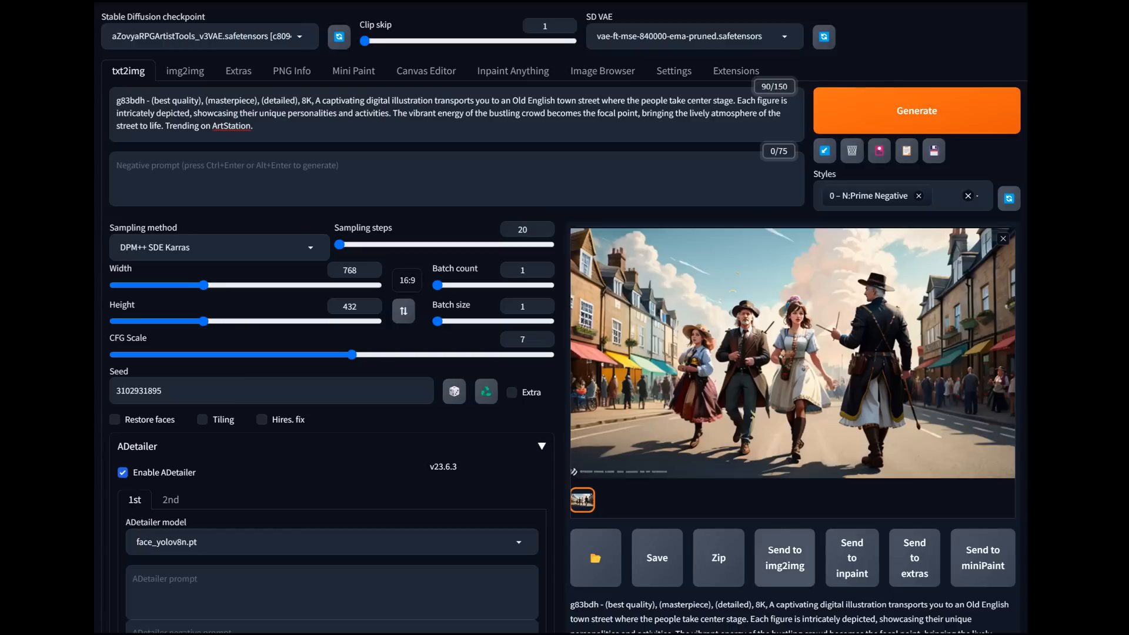
{"action": "left_click", "coordinate": [784, 557]}
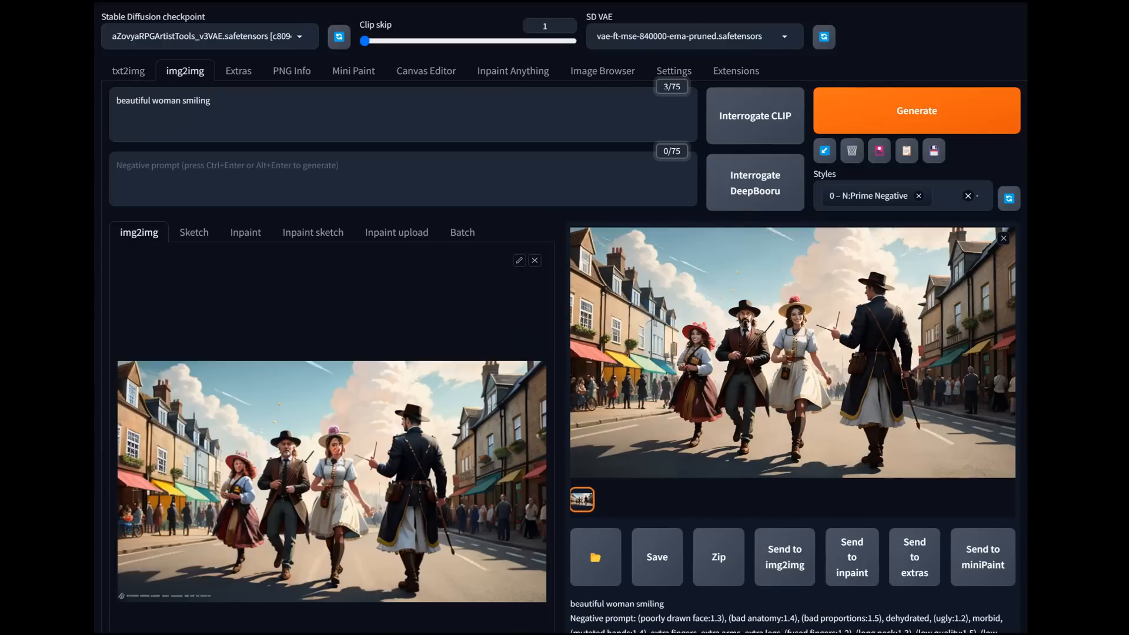
Step: Set the img2img denoising strength for the street scene to 0.35
{"action": "scroll", "coordinate": [565, 318], "scroll_direction": "down", "scroll_amount": 12}
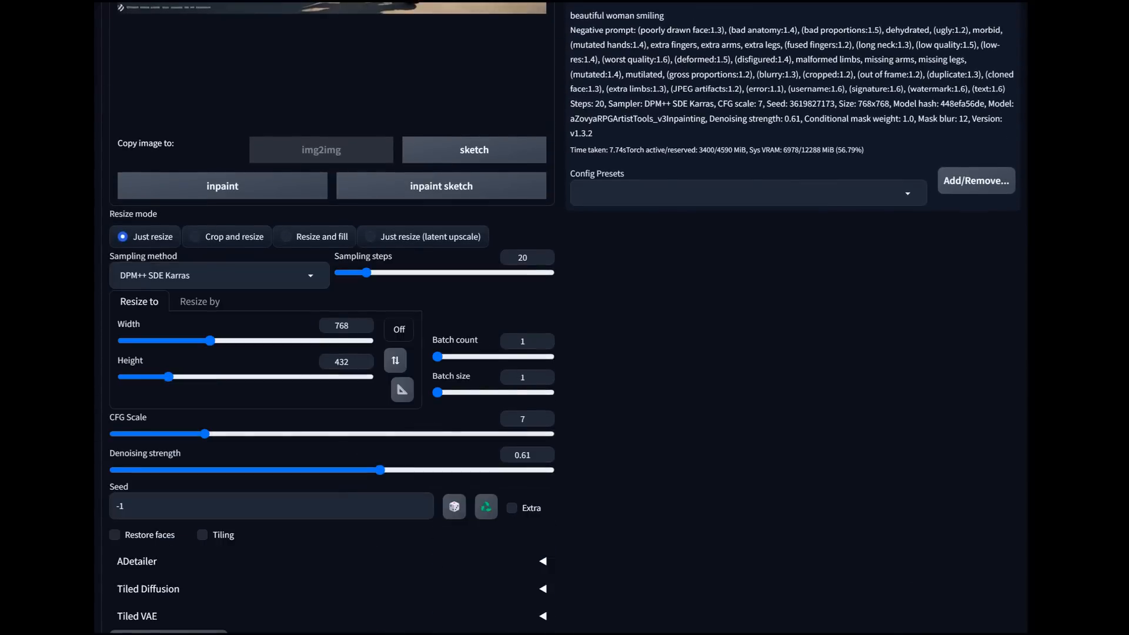
{"action": "left_click", "coordinate": [137, 385]}
{"action": "left_click", "coordinate": [136, 385]}
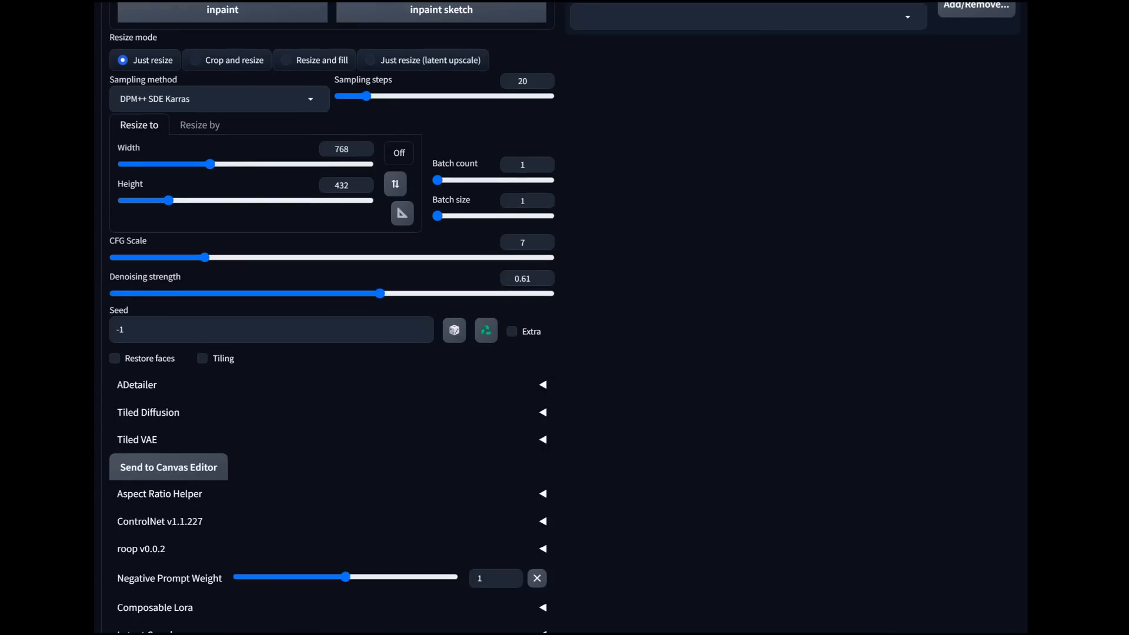
{"action": "scroll", "coordinate": [564, 318], "scroll_direction": "up", "scroll_amount": 1}
{"action": "scroll", "coordinate": [380, 352], "scroll_direction": "up", "scroll_amount": 1}
{"action": "left_click_drag", "start_coordinate": [380, 411], "coordinate": [268, 411]}
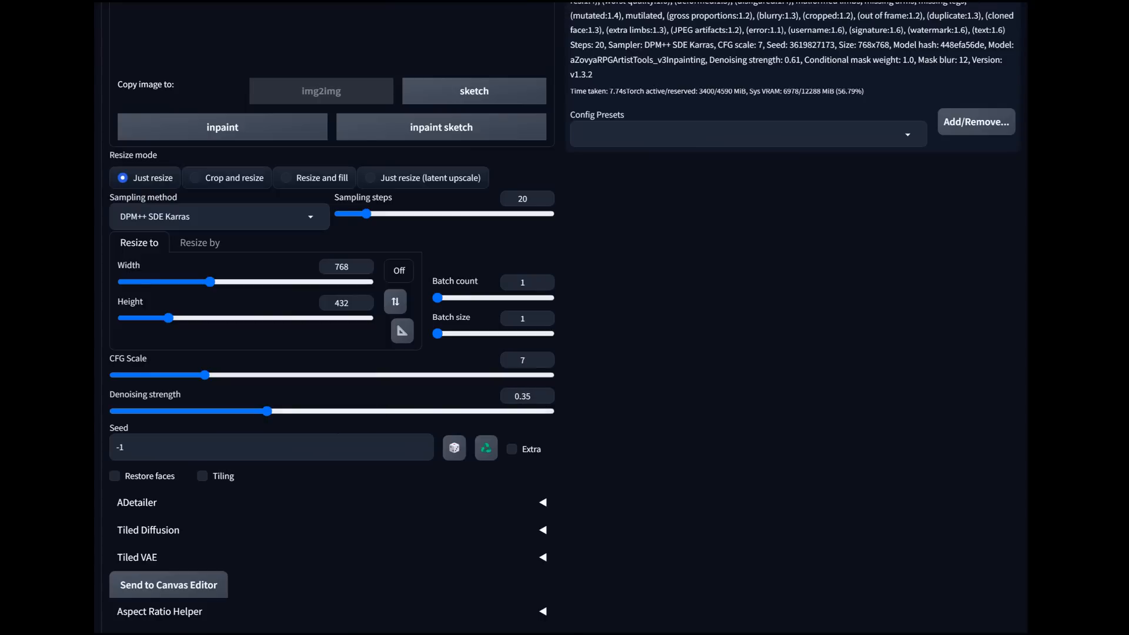
Step: Set the output size to 2048 × 1152 and generate the img2img street scene from the Old English town street prompt
{"action": "scroll", "coordinate": [329, 318], "scroll_direction": "down", "scroll_amount": 4}
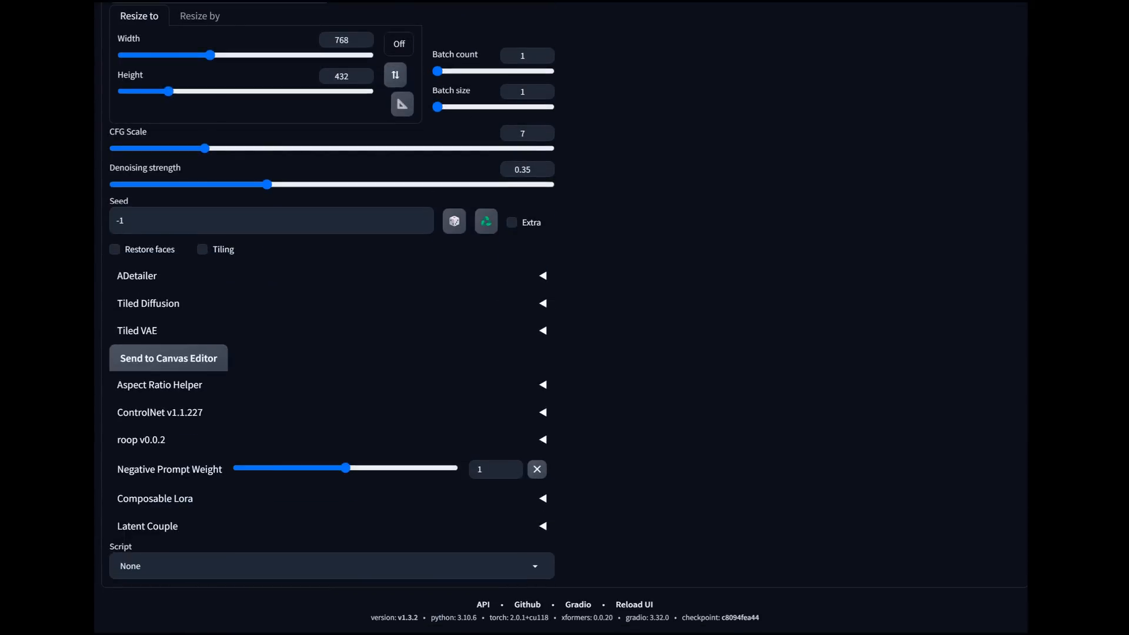
{"action": "left_click", "coordinate": [190, 384]}
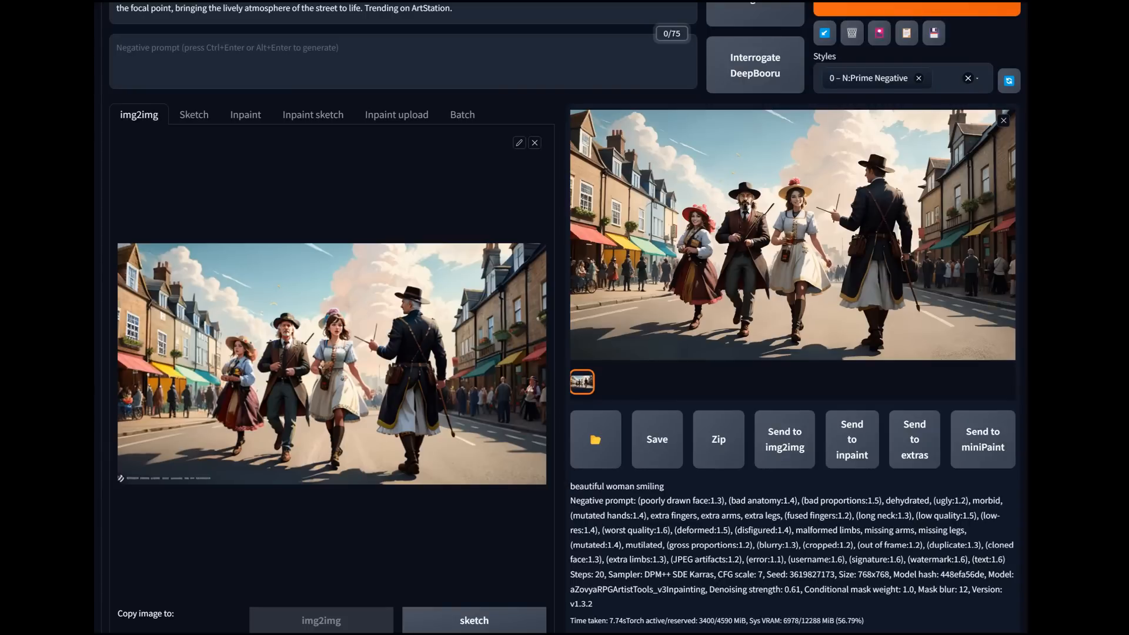
{"action": "scroll", "coordinate": [564, 317], "scroll_direction": "down", "scroll_amount": 4}
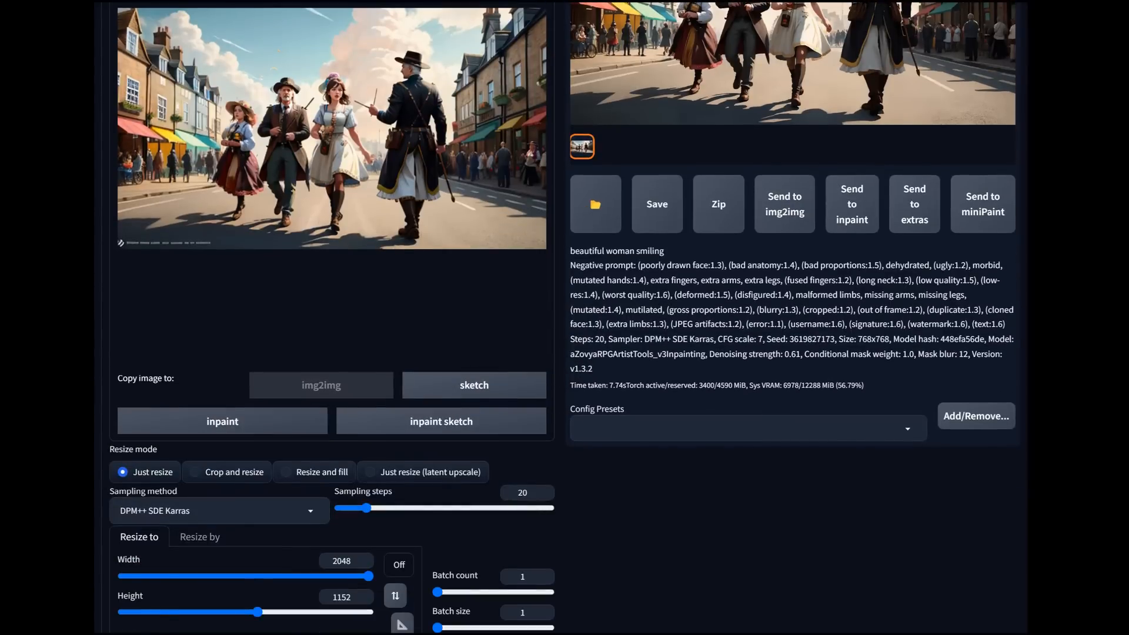
{"action": "scroll", "coordinate": [565, 317], "scroll_direction": "up", "scroll_amount": 6}
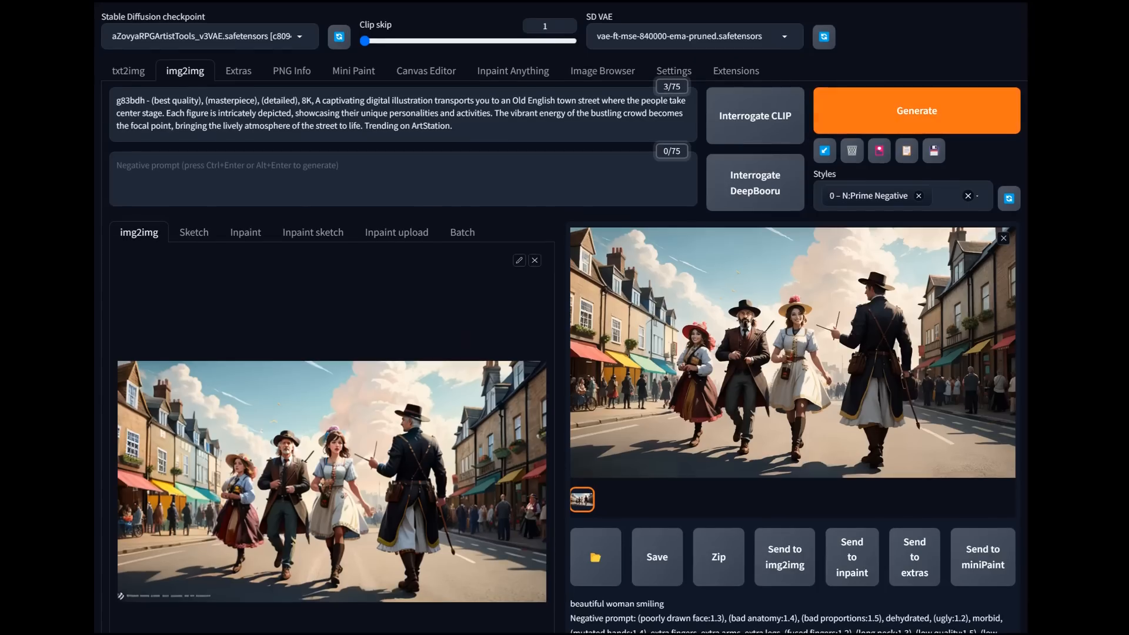
{"action": "left_click", "coordinate": [916, 110]}
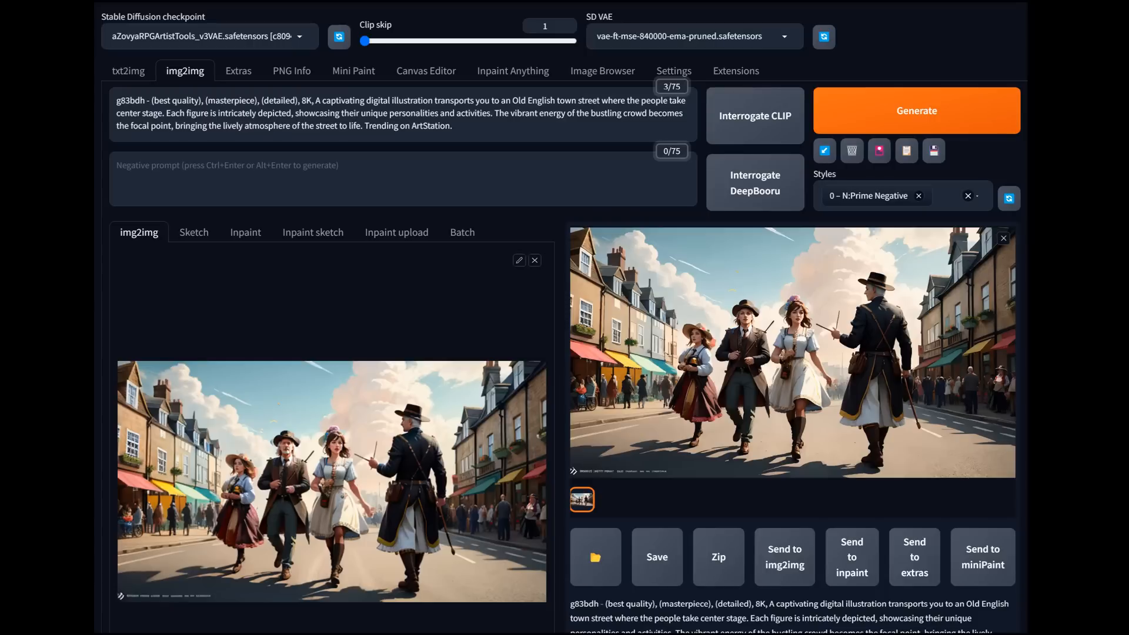
Step: Review the ADetailer inpainting settings and the generation details, and inspect the characters' faces in the enlarged street scene
{"action": "scroll", "coordinate": [328, 317], "scroll_direction": "down", "scroll_amount": 20}
{"action": "scroll", "coordinate": [328, 318], "scroll_direction": "up", "scroll_amount": 3}
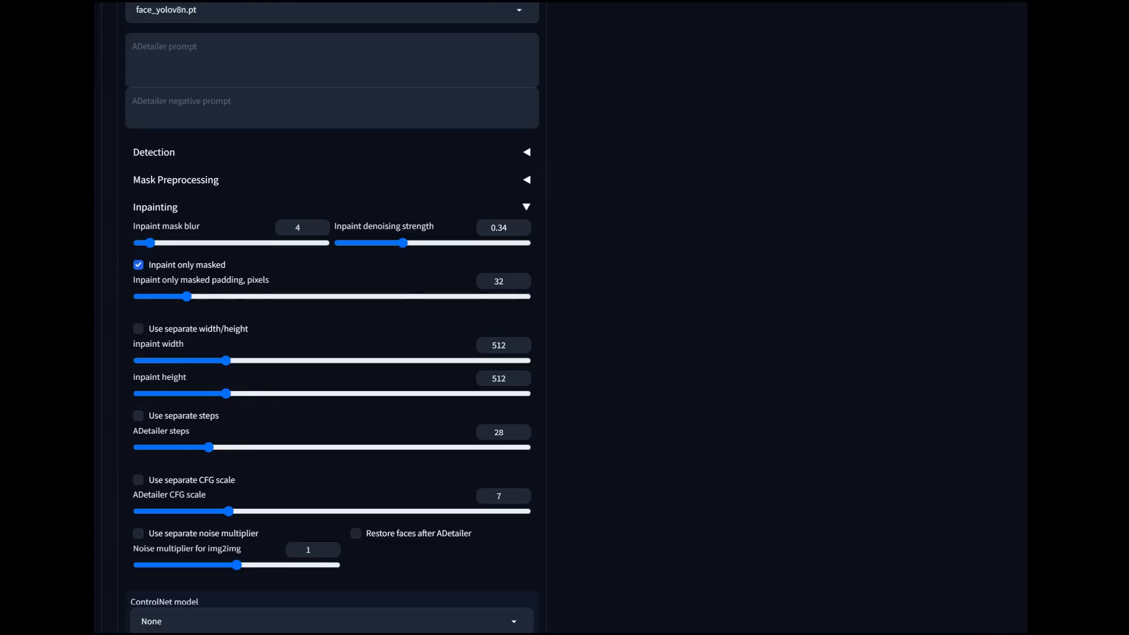
{"action": "scroll", "coordinate": [323, 318], "scroll_direction": "up", "scroll_amount": 5}
{"action": "scroll", "coordinate": [332, 318], "scroll_direction": "up", "scroll_amount": 13}
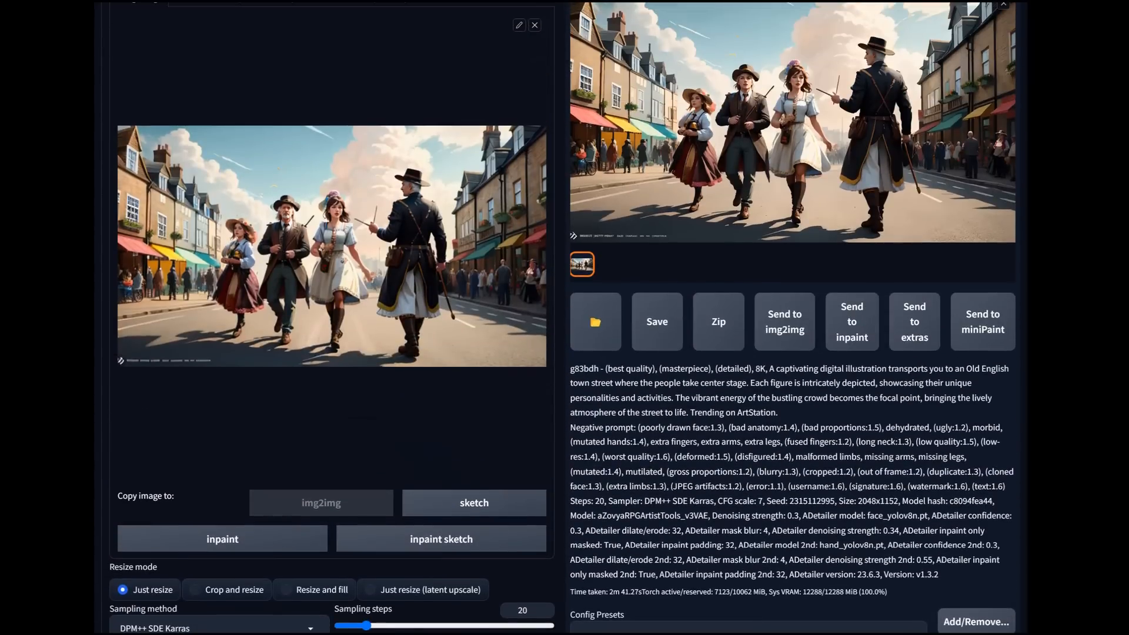
{"action": "left_click", "coordinate": [793, 123]}
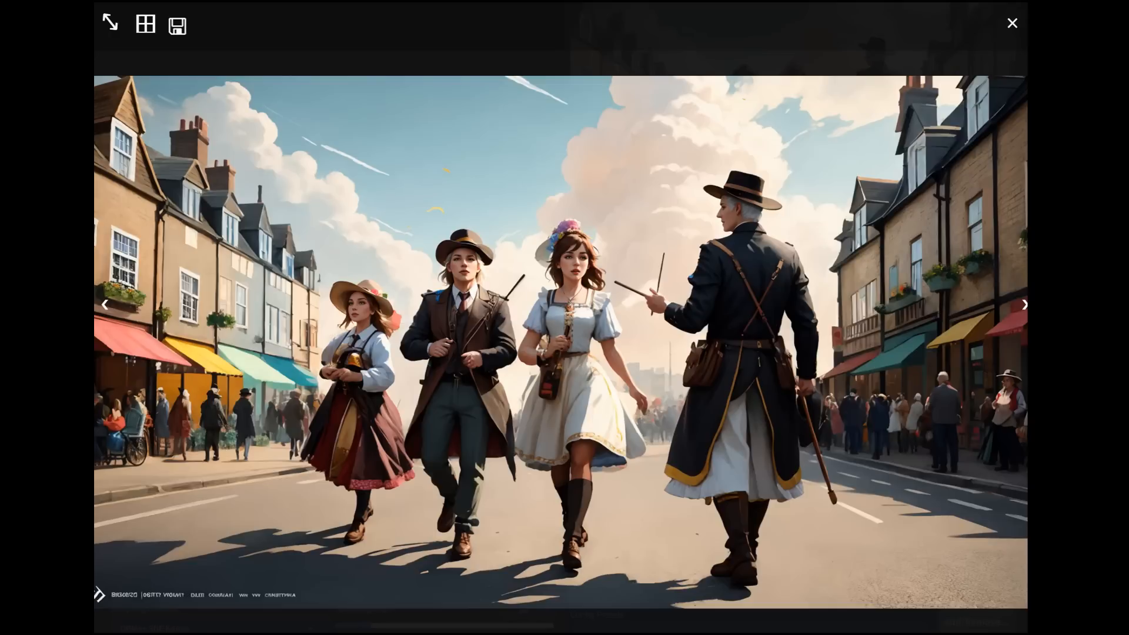
{"action": "key", "text": "Escape"}
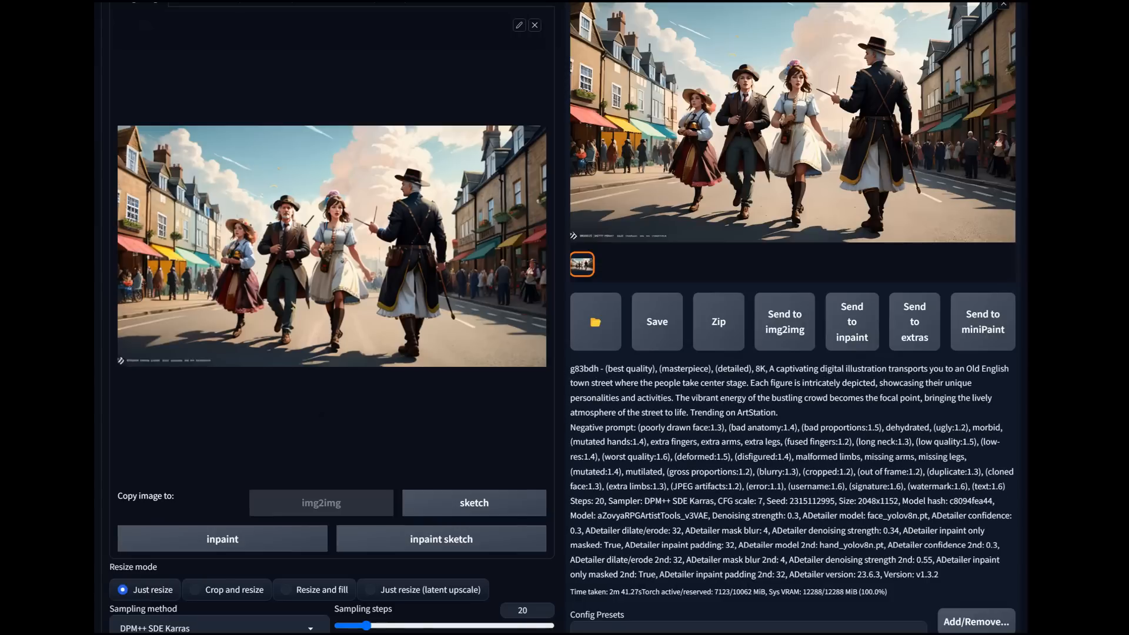
{"action": "scroll", "coordinate": [564, 317], "scroll_direction": "up", "scroll_amount": 5}
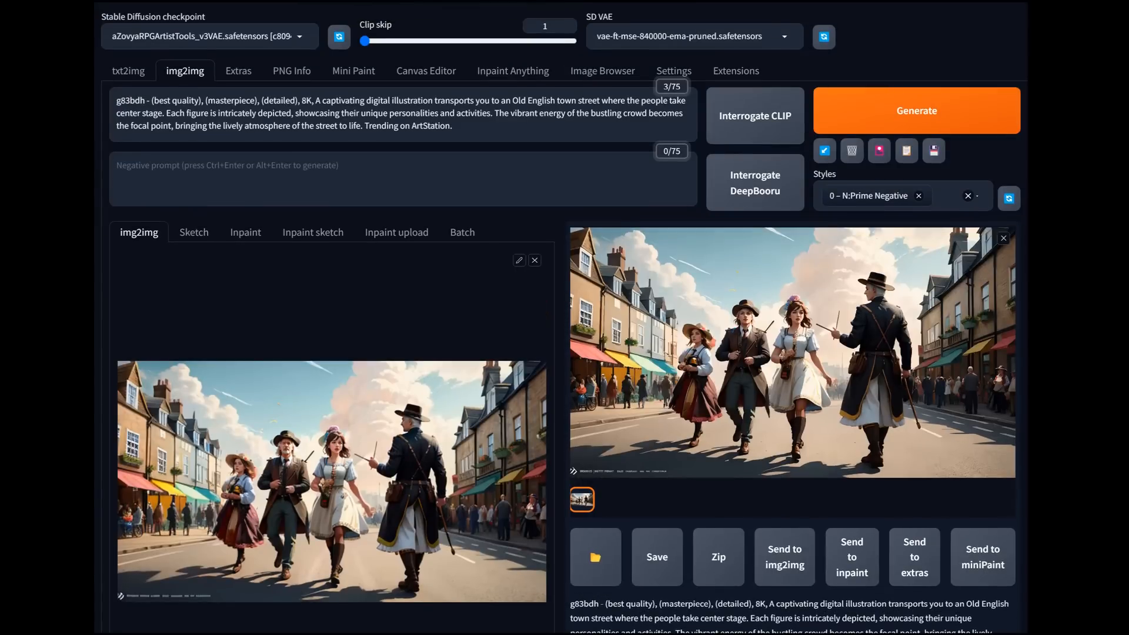